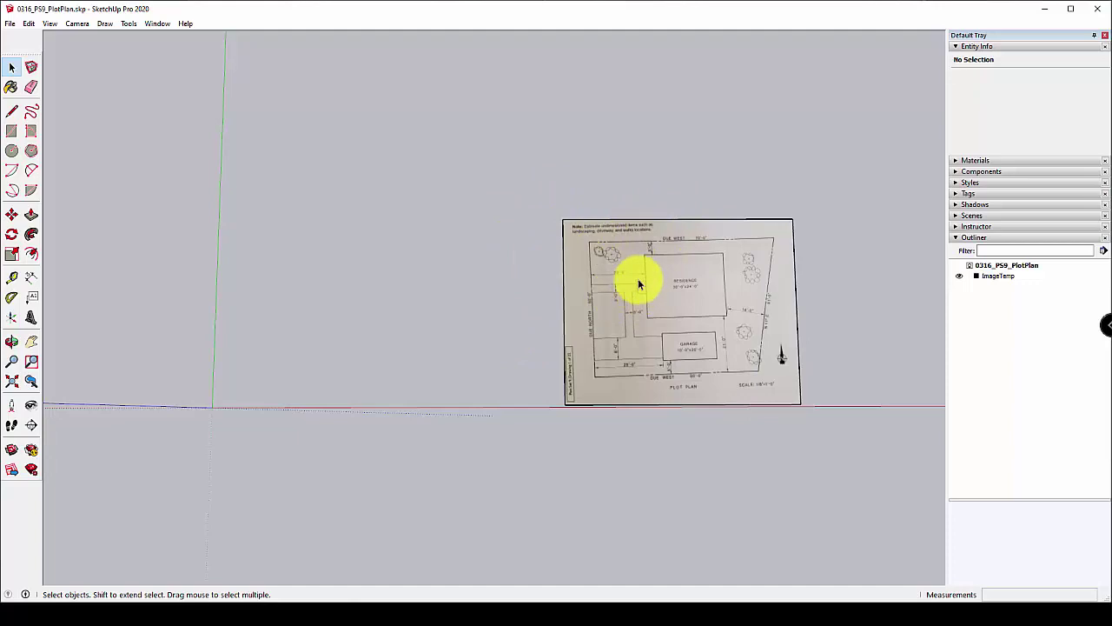
Zoom and orbit in to read the plot plan's 30'x24' residence and 10'x20' garage, then zoom back out.
{"action": "scroll", "coordinate": [639, 283], "scroll_direction": "up", "scroll_amount": 4}
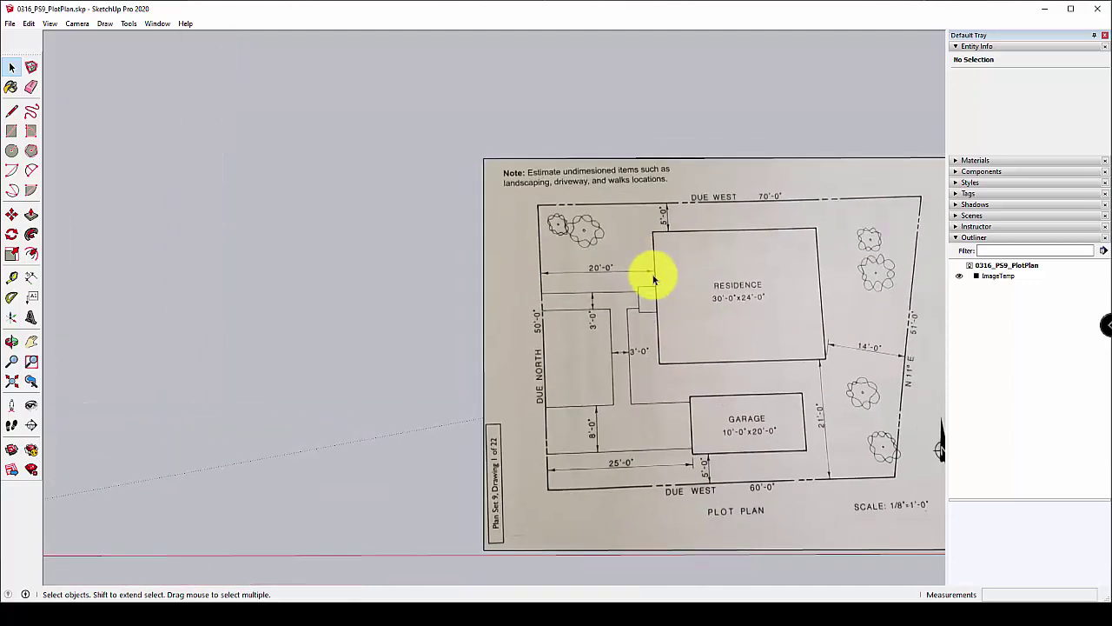
{"action": "middle_click_drag", "start_coordinate": [546, 268], "coordinate": [352, 276]}
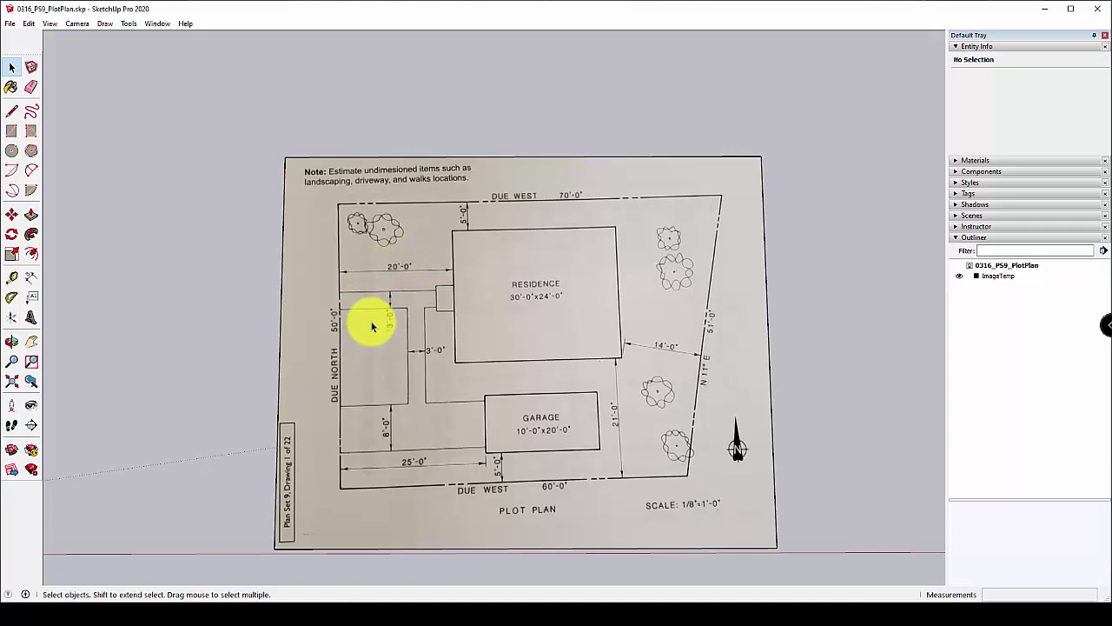
{"action": "scroll", "coordinate": [417, 300], "scroll_direction": "down", "scroll_amount": 3}
{"action": "middle_click_drag", "start_coordinate": [434, 290], "coordinate": [755, 261], "text": "shift"}
Draw a 46'4 15/16" by 38'3 15/16" rectangle from the origin and reverse its face to white.
{"action": "left_click", "coordinate": [11, 130]}
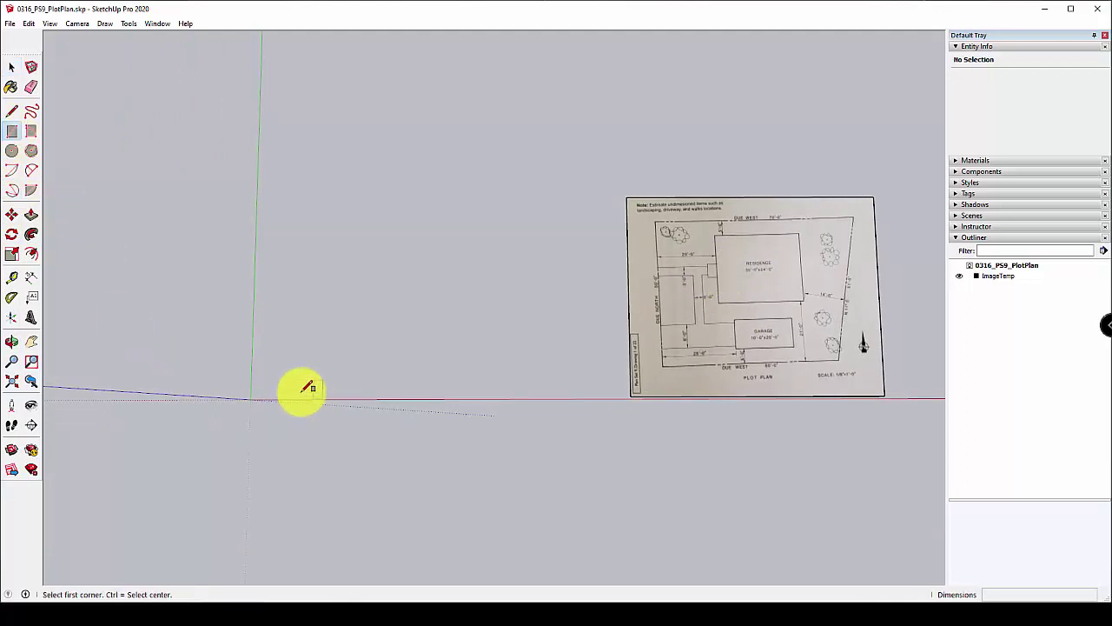
{"action": "left_click", "coordinate": [251, 399]}
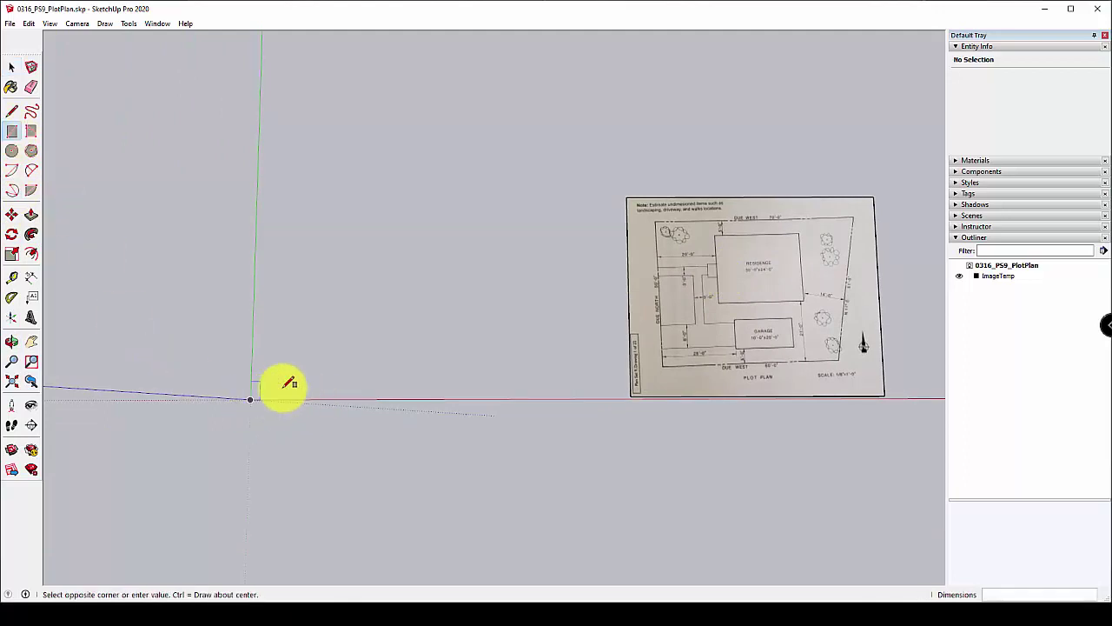
{"action": "left_click", "coordinate": [605, 112]}
{"action": "right_click", "coordinate": [423, 207]}
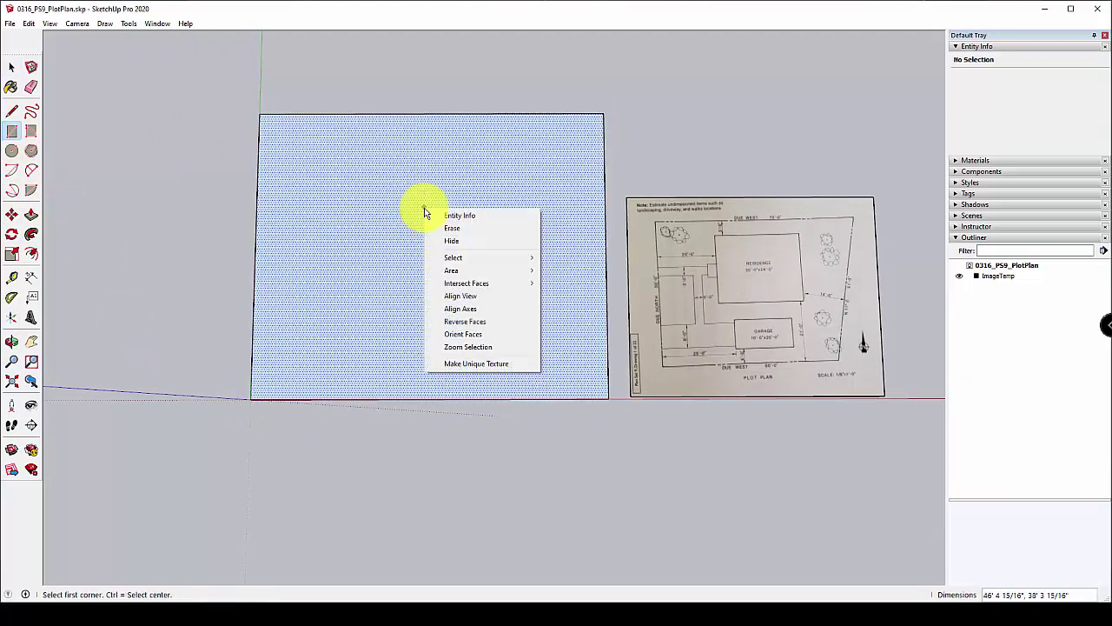
{"action": "left_click", "coordinate": [460, 322]}
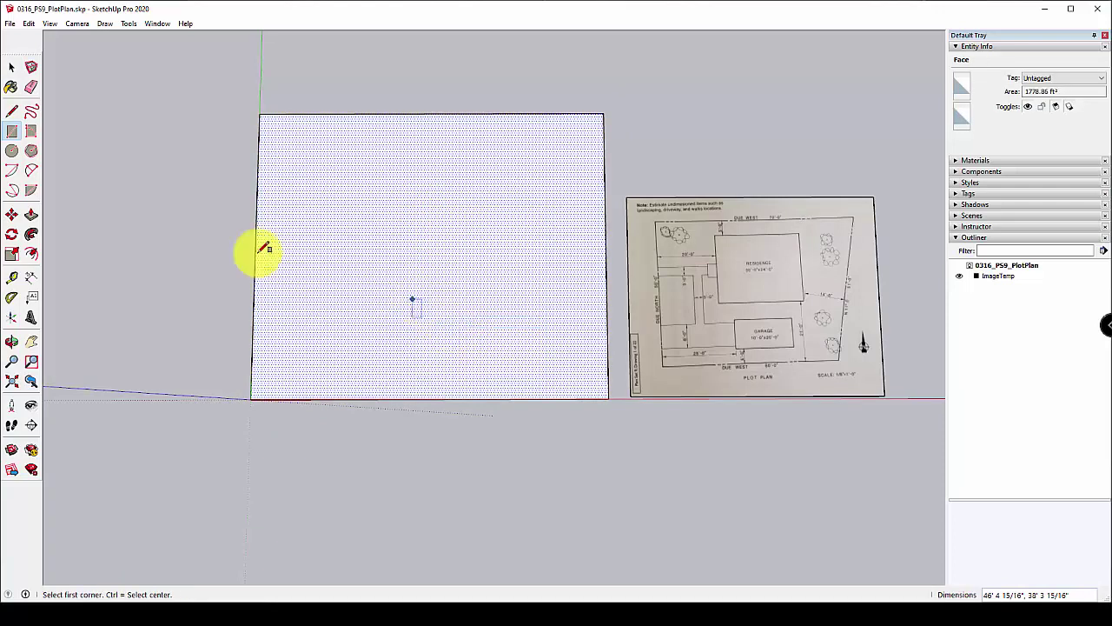
{"action": "left_click", "coordinate": [14, 68]}
{"action": "left_click", "coordinate": [119, 221]}
{"action": "left_click", "coordinate": [12, 276]}
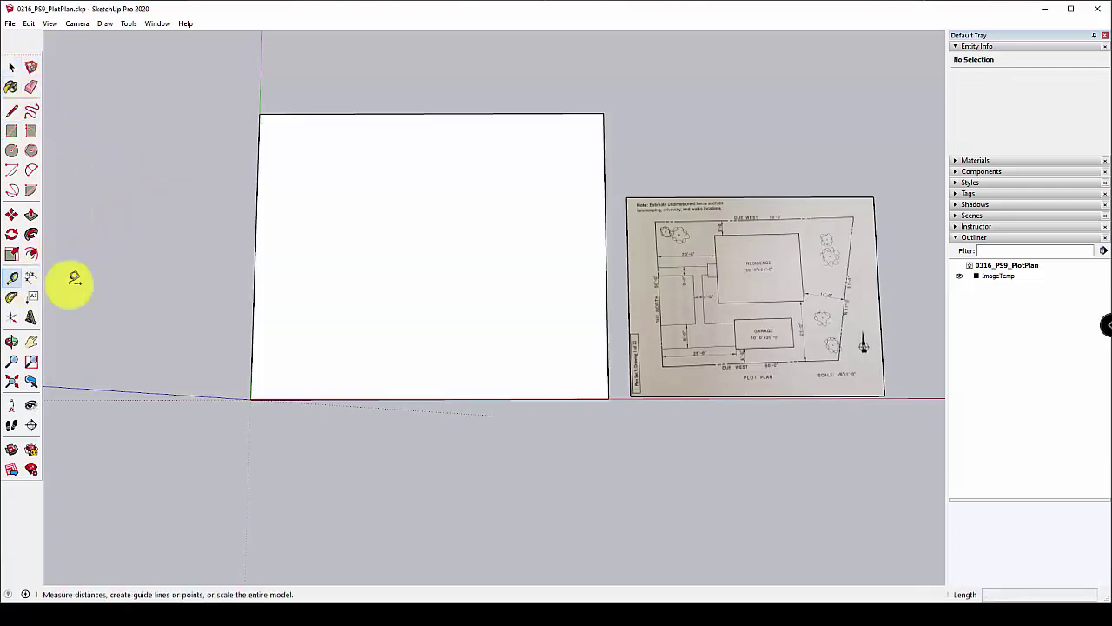
Place a vertical guide just inside the rectangle's left edge.
{"action": "left_click", "coordinate": [259, 251]}
{"action": "left_click", "coordinate": [292, 255]}
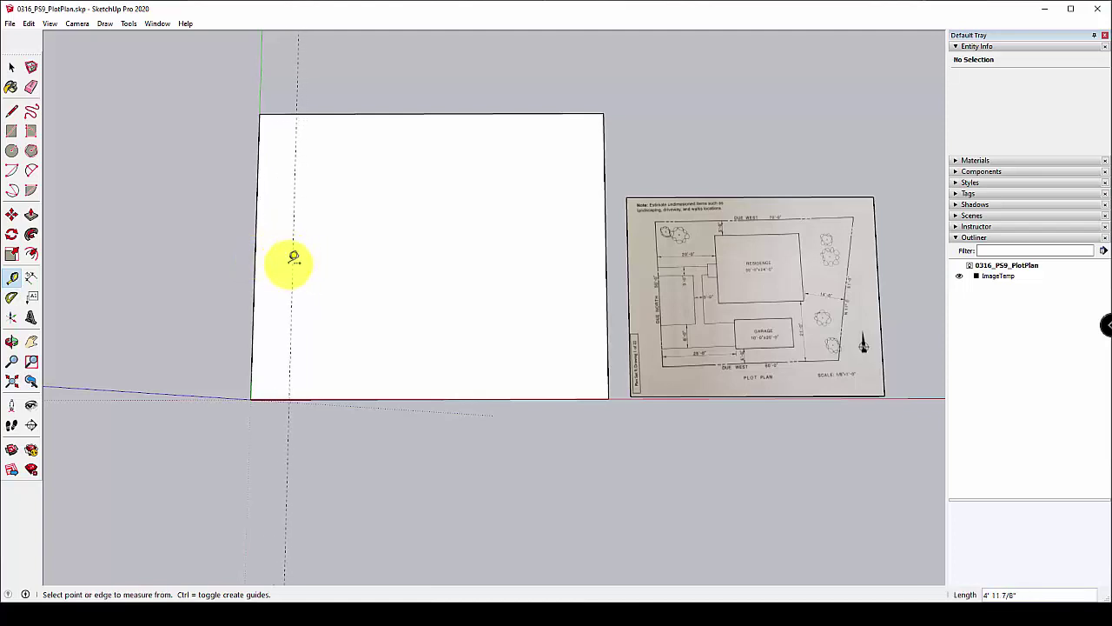
{"action": "left_click", "coordinate": [293, 238]}
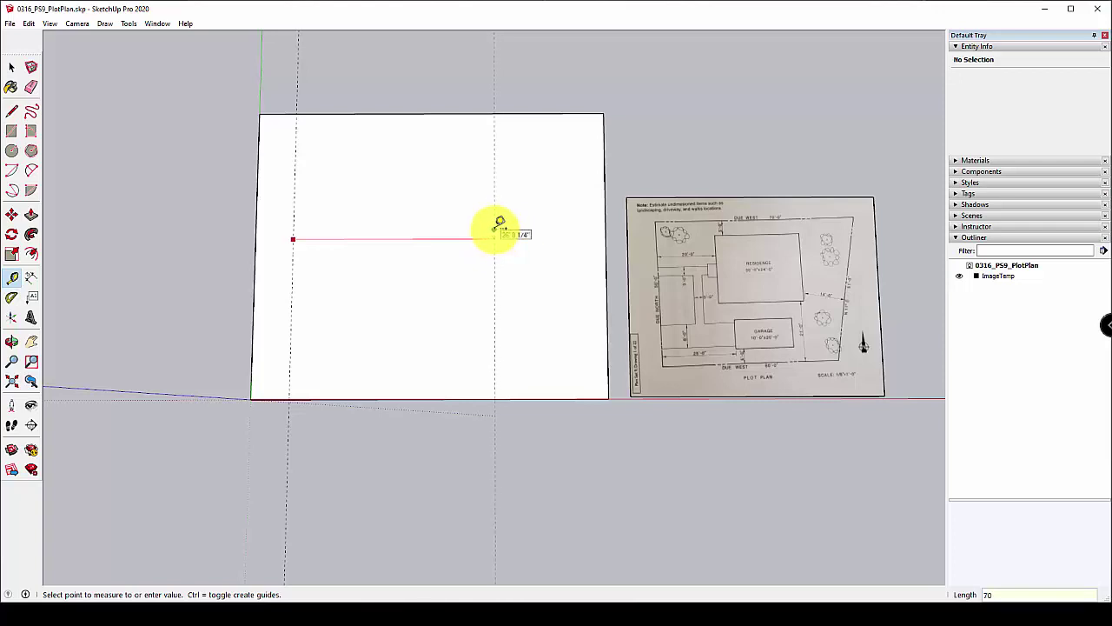
{"action": "key", "text": "Escape"}
{"action": "scroll", "coordinate": [499, 223], "scroll_direction": "down", "scroll_amount": 1}
{"action": "scroll", "coordinate": [500, 223], "scroll_direction": "down", "scroll_amount": 1}
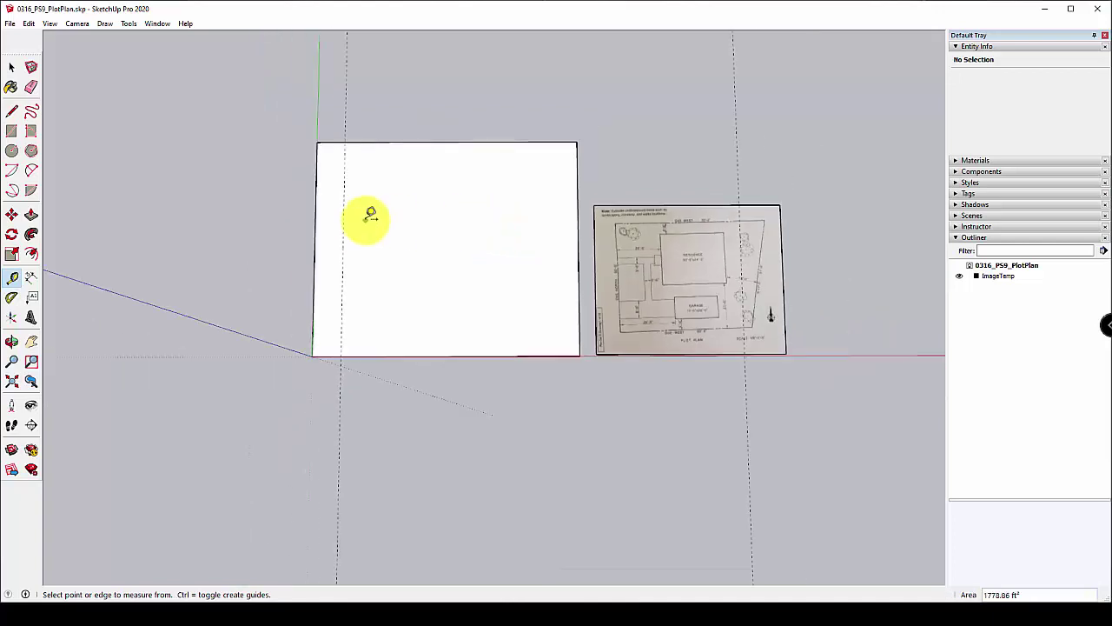
{"action": "left_click", "coordinate": [343, 221]}
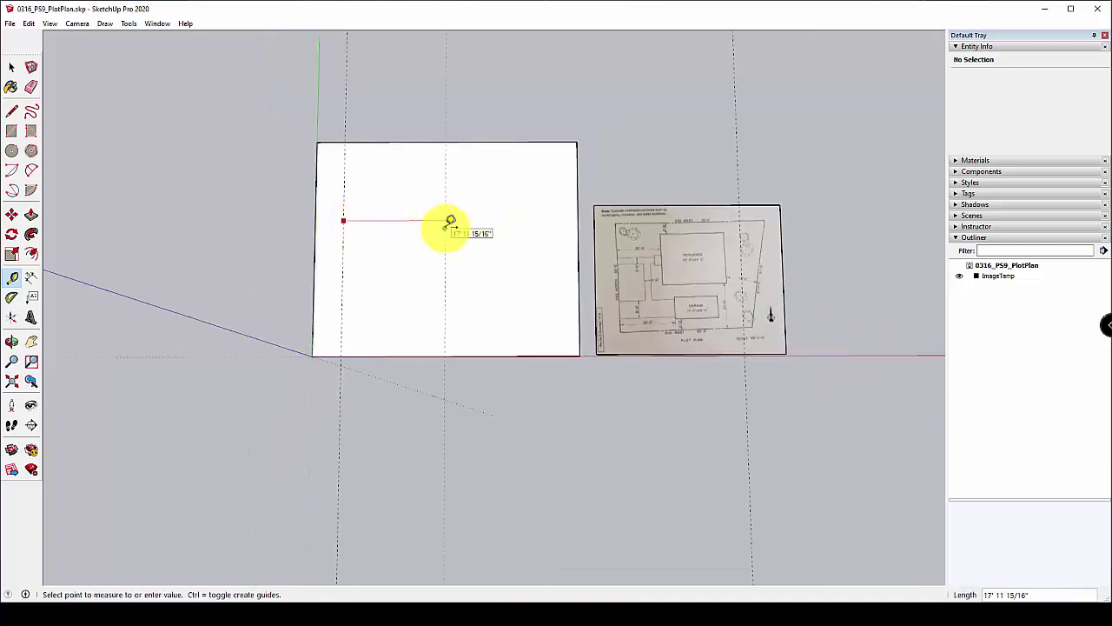
{"action": "scroll", "coordinate": [446, 224], "scroll_direction": "up", "scroll_amount": 2}
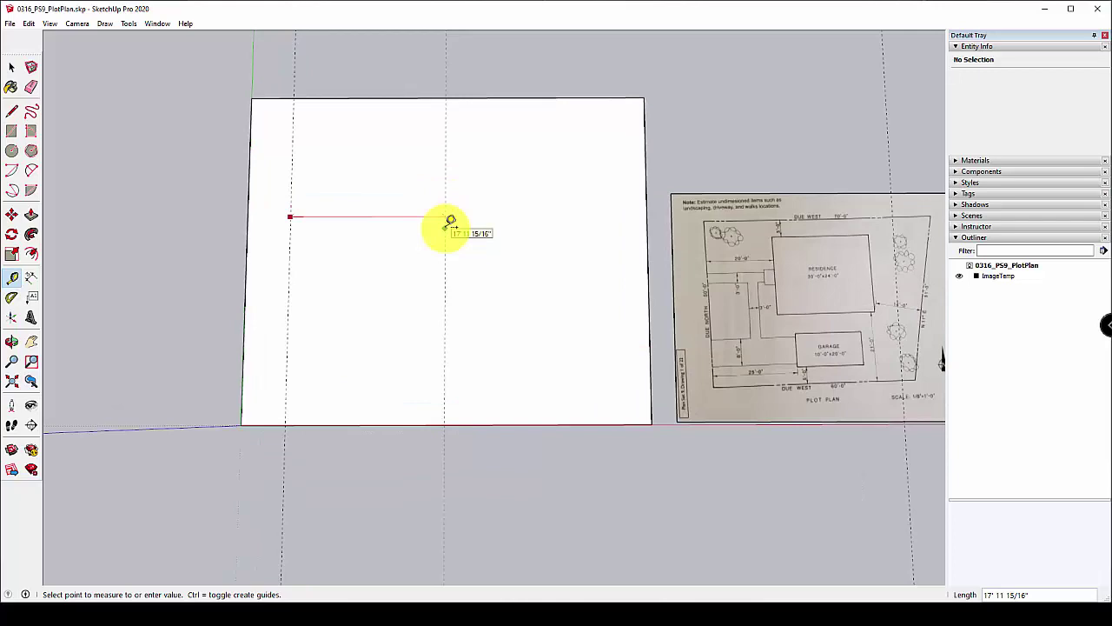
{"action": "key", "text": "Escape"}
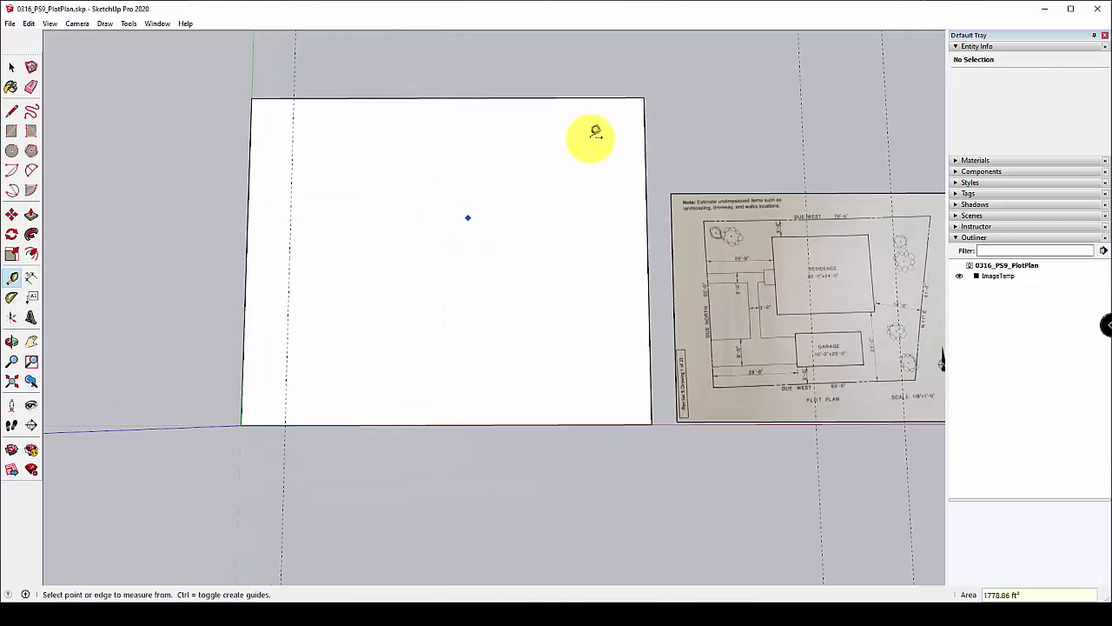
Slide the plot plan image further right along the red axis.
{"action": "middle_click_drag", "start_coordinate": [596, 132], "coordinate": [470, 219]}
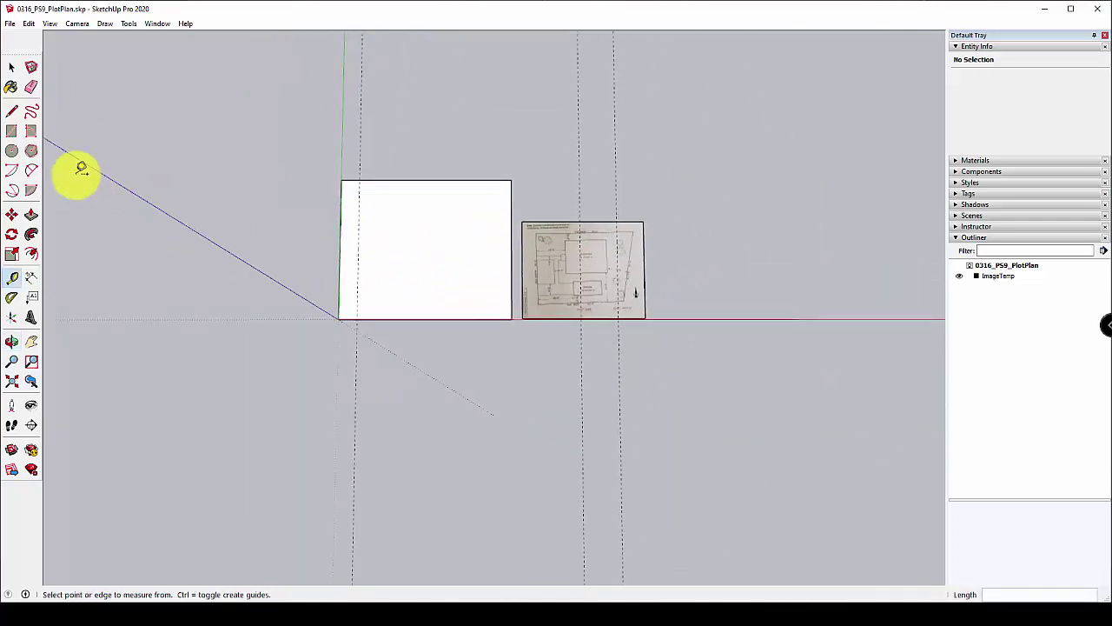
{"action": "left_click", "coordinate": [11, 213]}
{"action": "left_click", "coordinate": [530, 317]}
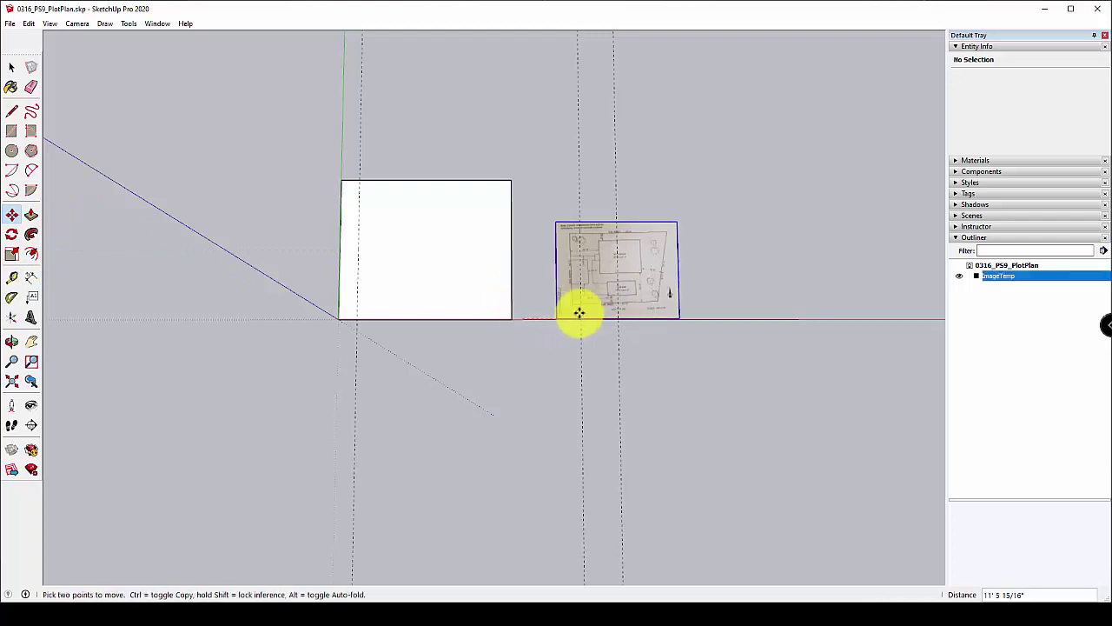
{"action": "left_click", "coordinate": [720, 323]}
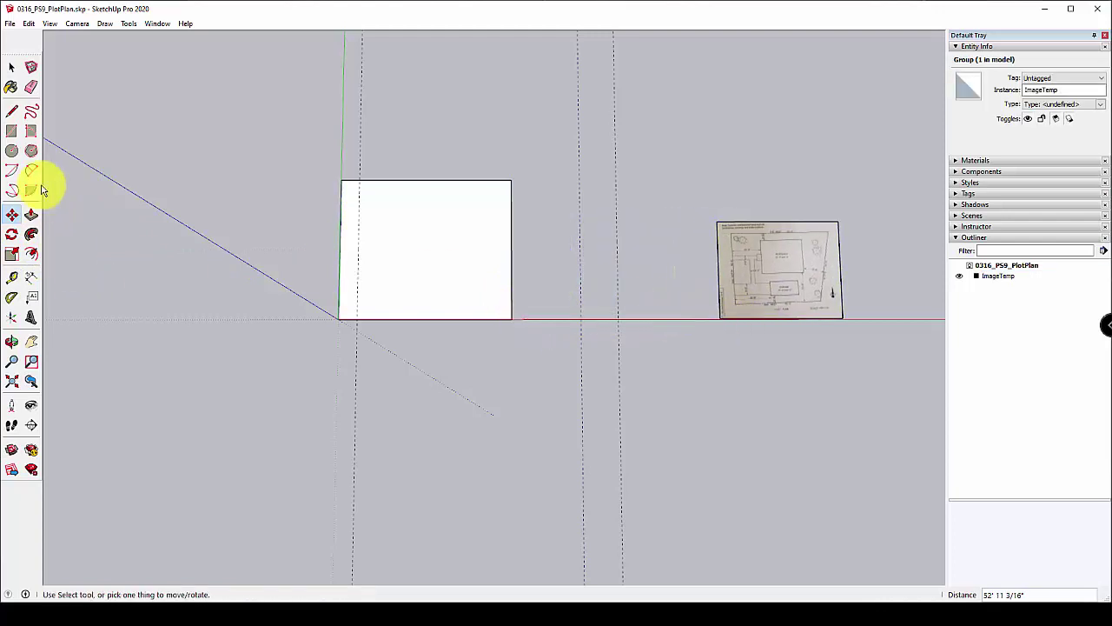
Place a horizontal guide 50' up from the rectangle's bottom edge.
{"action": "left_click", "coordinate": [11, 277]}
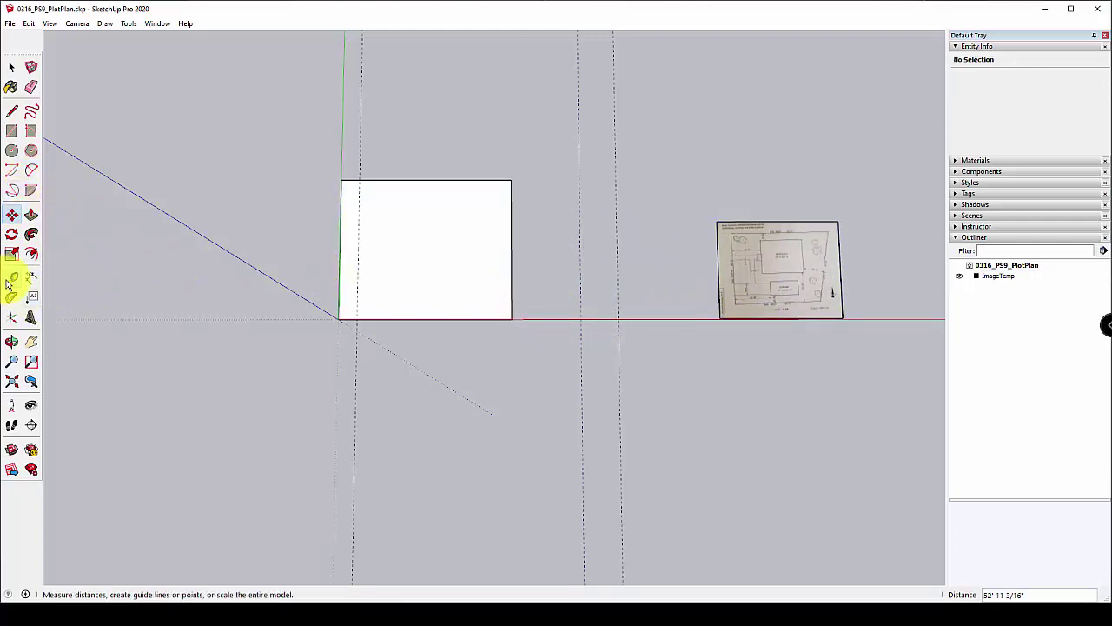
{"action": "left_click", "coordinate": [443, 318]}
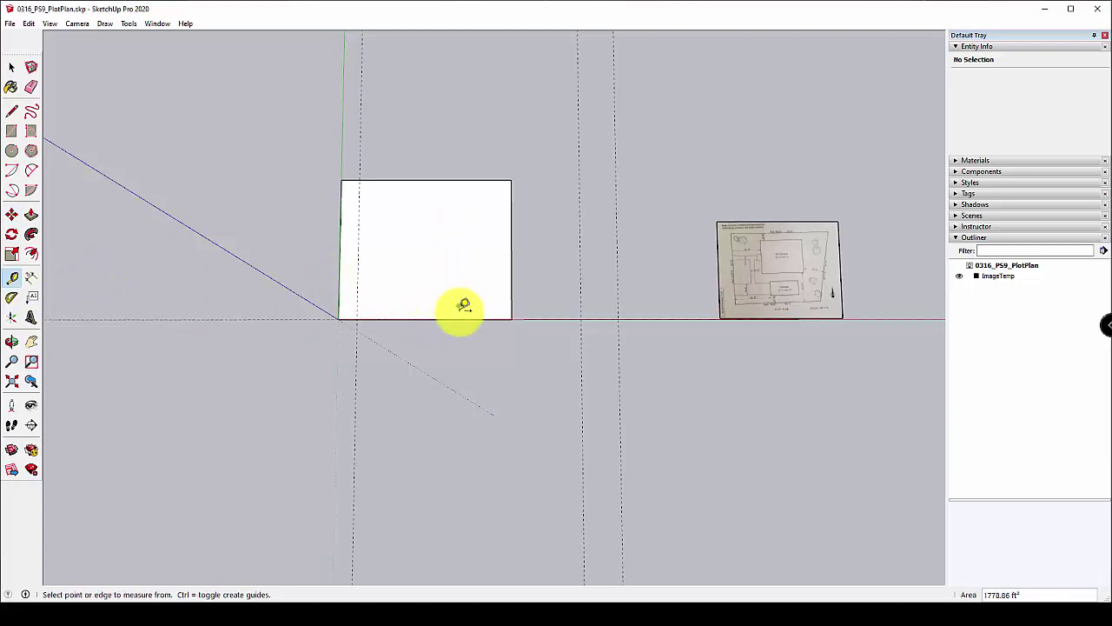
{"action": "scroll", "coordinate": [459, 243], "scroll_direction": "up", "scroll_amount": 3}
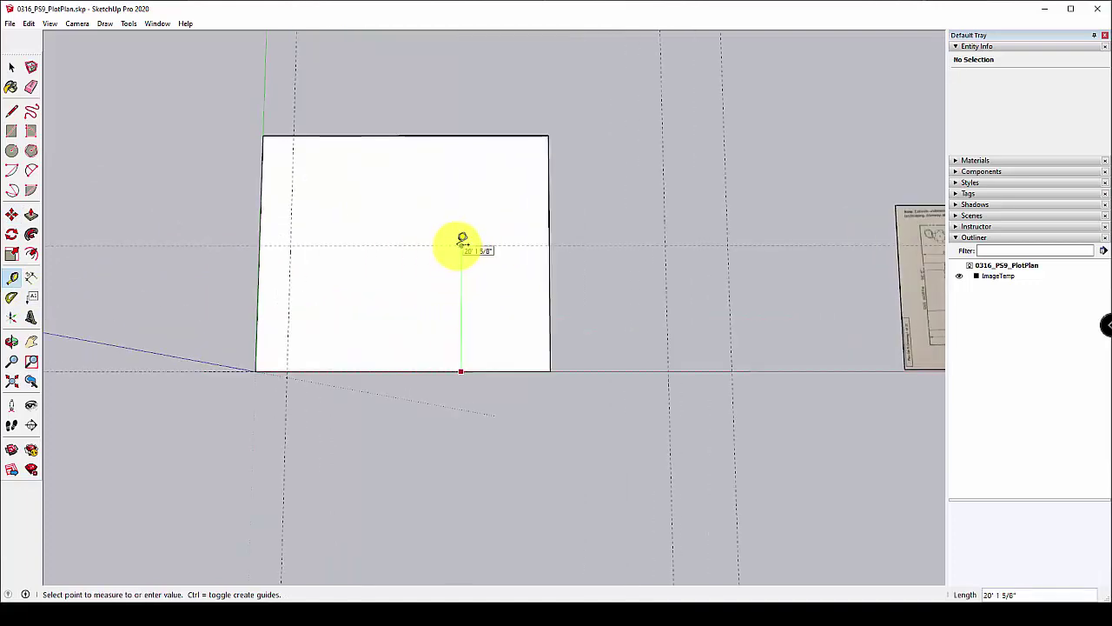
{"action": "middle_click_drag", "start_coordinate": [458, 241], "coordinate": [711, 224]}
{"action": "scroll", "coordinate": [711, 224], "scroll_direction": "up", "scroll_amount": 4}
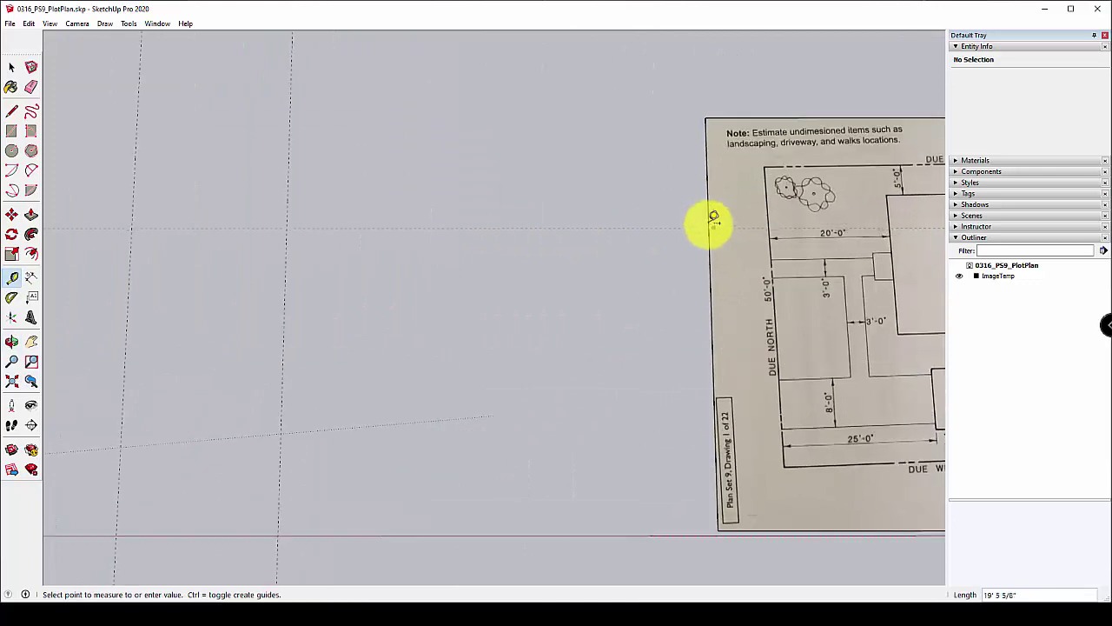
{"action": "scroll", "coordinate": [713, 224], "scroll_direction": "down", "scroll_amount": 6}
{"action": "middle_click_drag", "start_coordinate": [591, 258], "coordinate": [752, 270]}
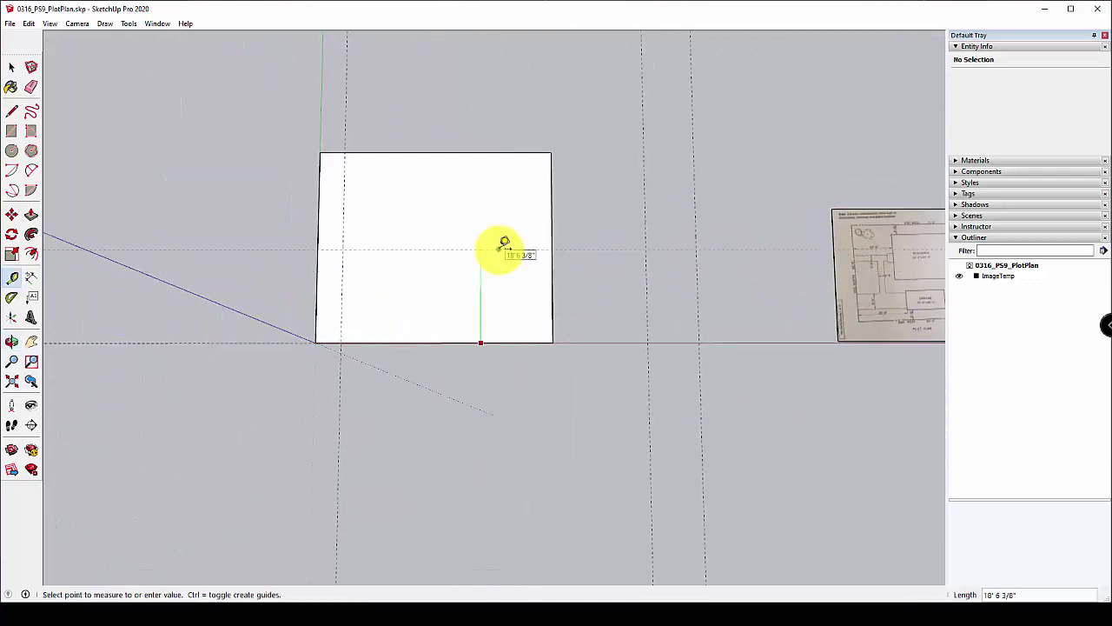
{"action": "left_click", "coordinate": [503, 242]}
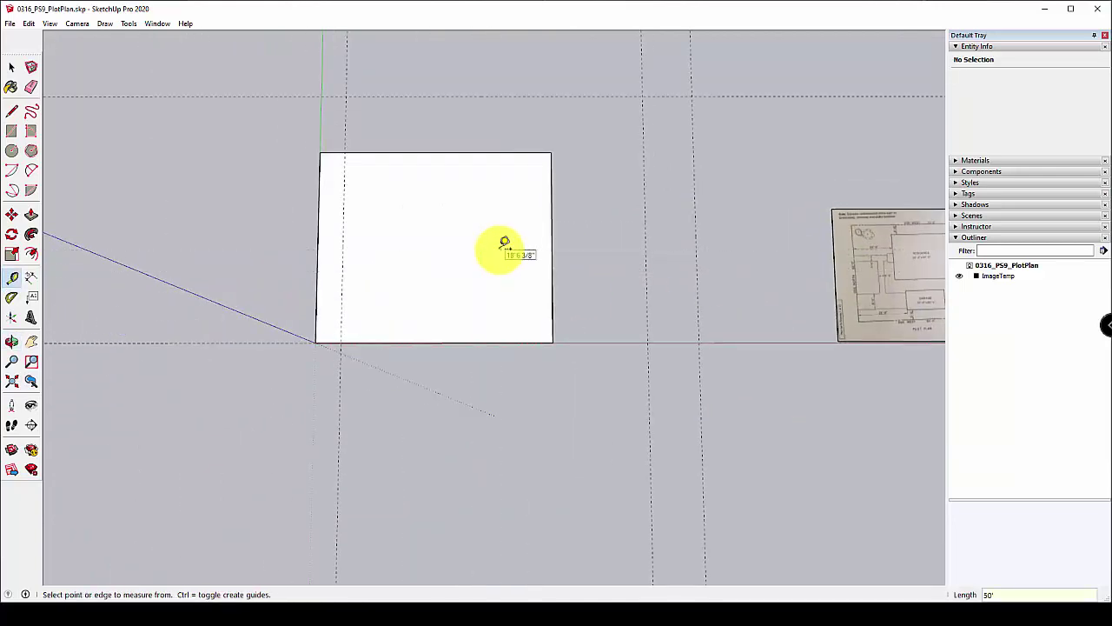
Draw the larger lot rectangle between the upper and lower guide crossings.
{"action": "left_click", "coordinate": [15, 133]}
{"action": "left_click", "coordinate": [346, 97]}
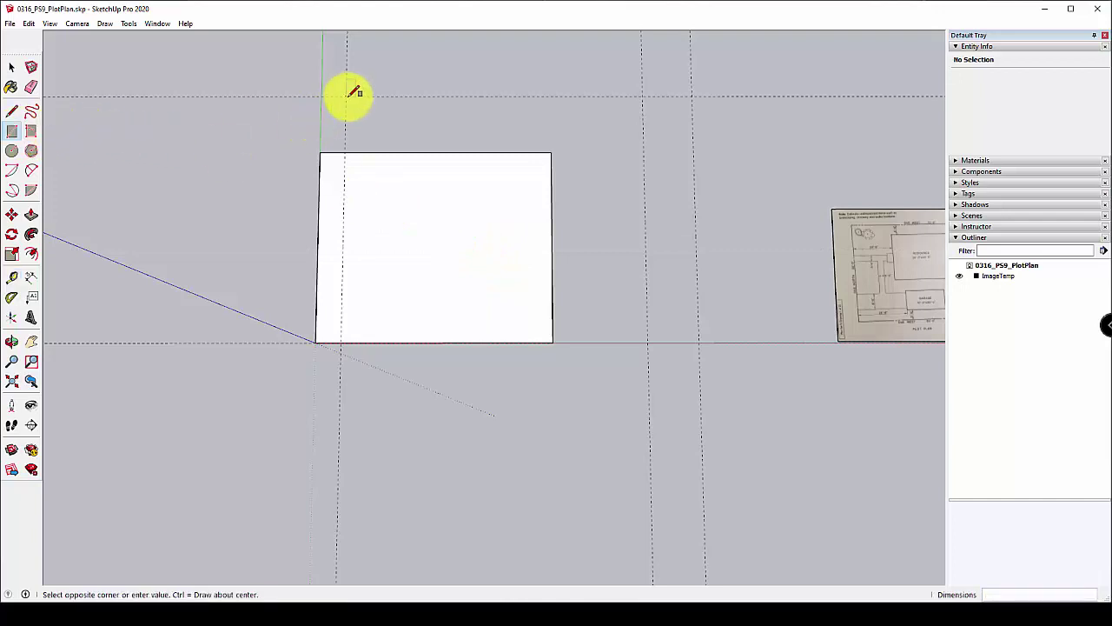
{"action": "left_click", "coordinate": [648, 341]}
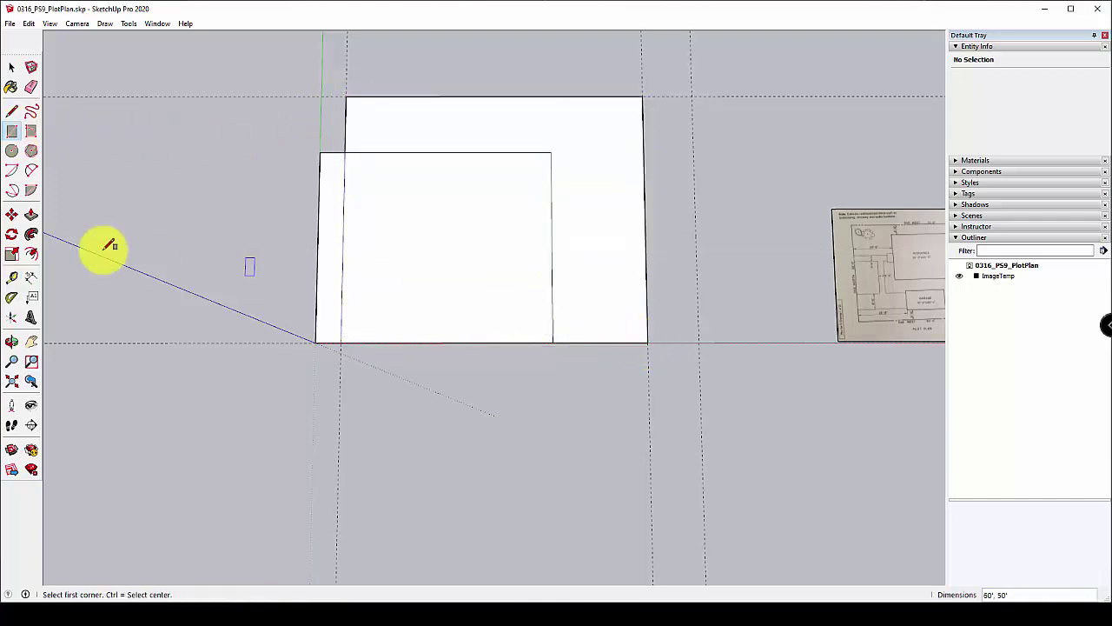
Draw the slanted right lot edge from the upper guide corner to the lower right corner.
{"action": "left_click", "coordinate": [11, 111]}
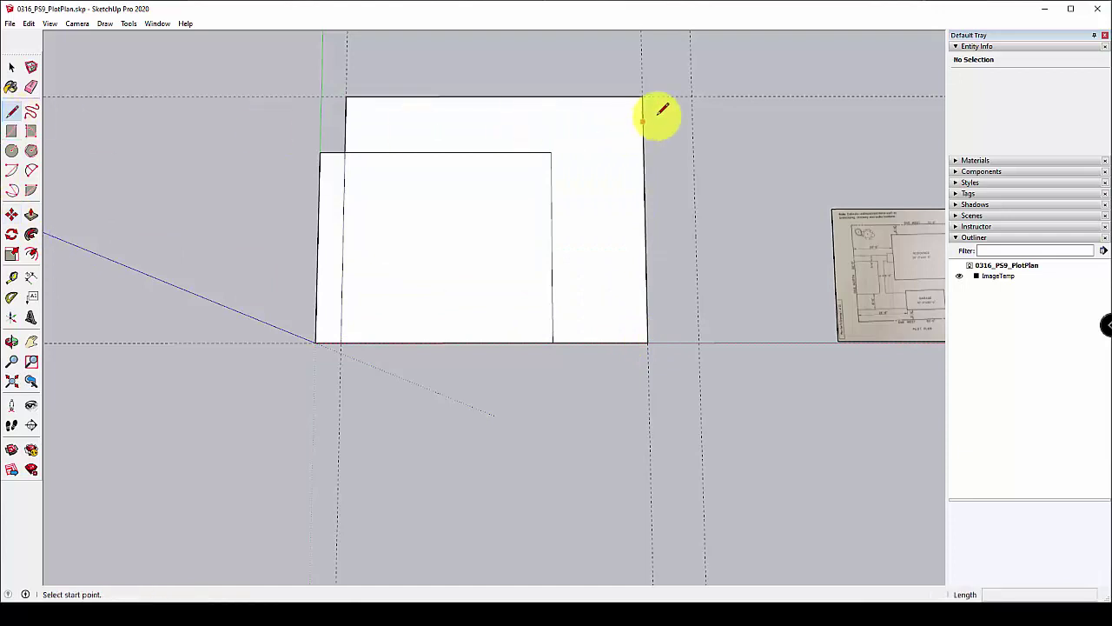
{"action": "left_click", "coordinate": [691, 97]}
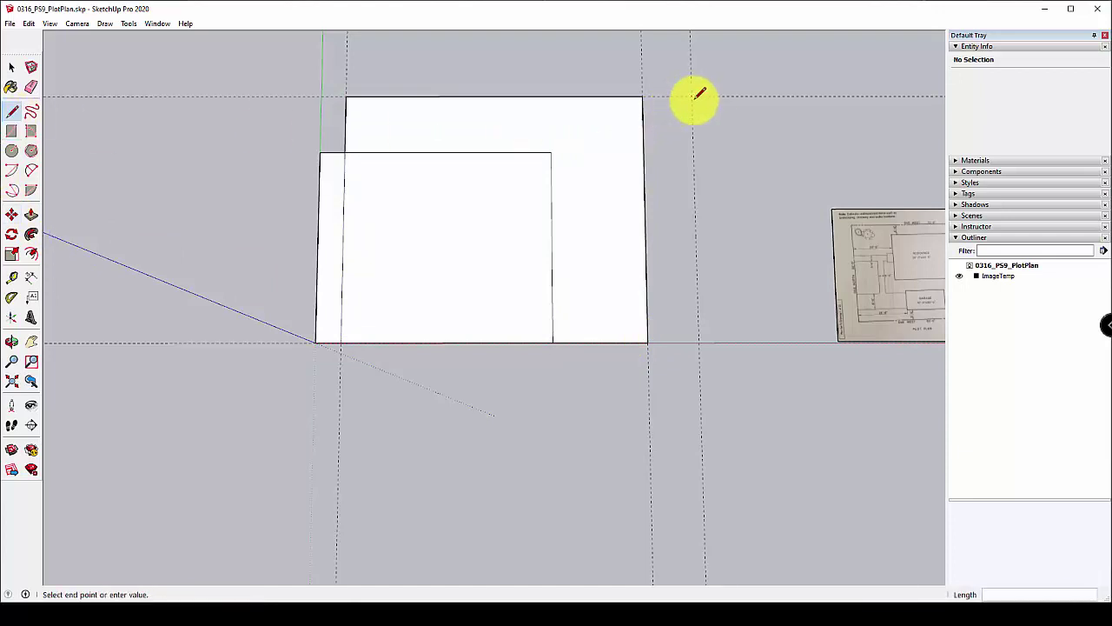
{"action": "left_click", "coordinate": [647, 342]}
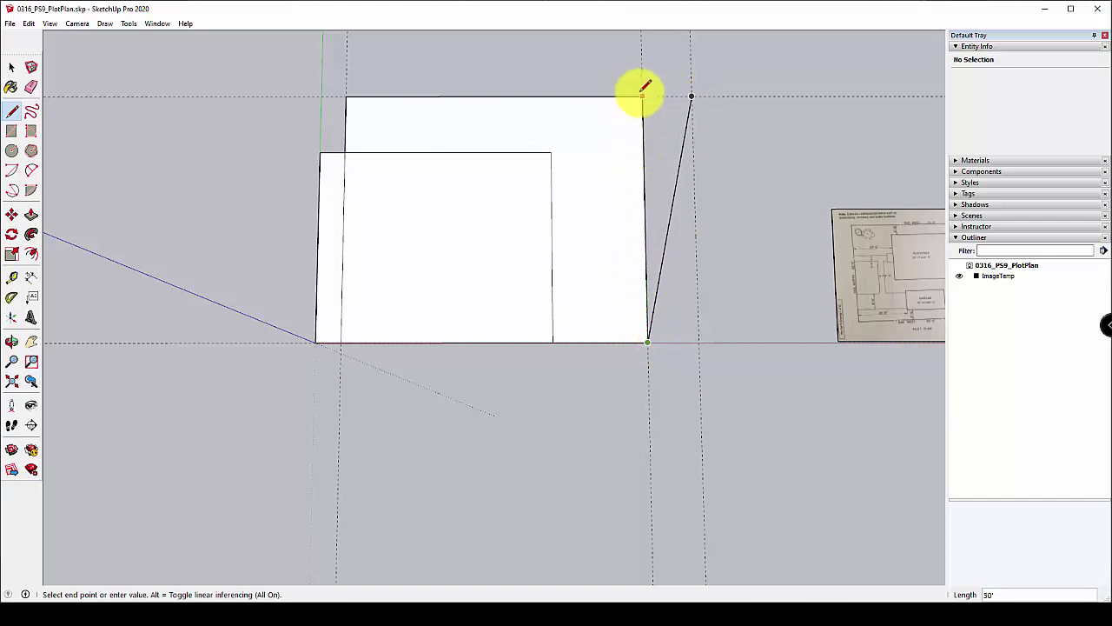
{"action": "key", "text": "Escape"}
{"action": "left_click", "coordinate": [690, 97]}
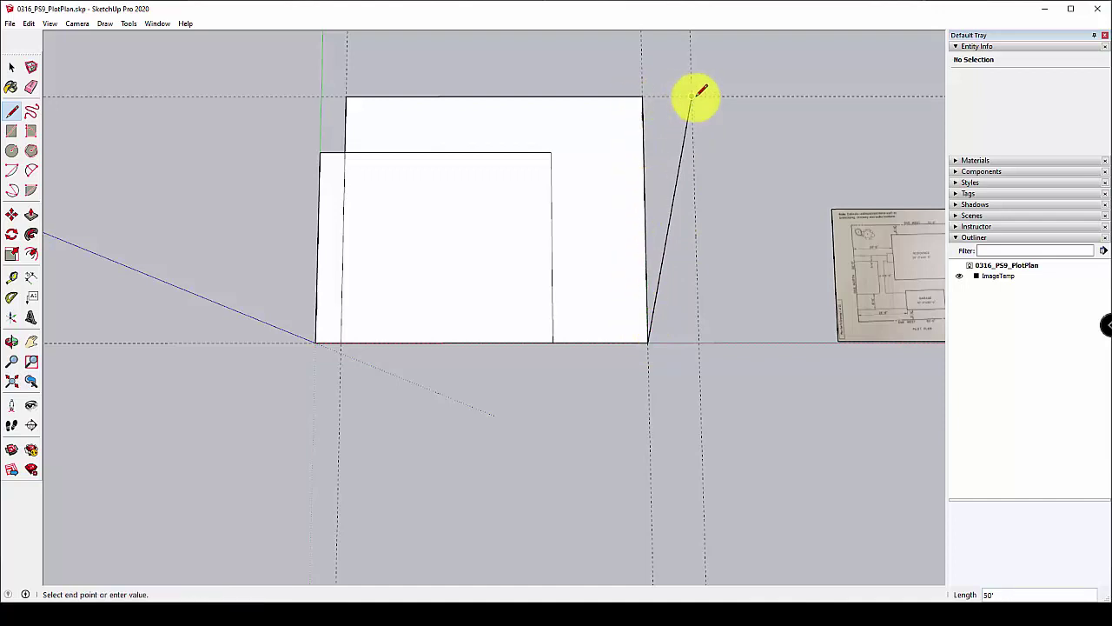
{"action": "left_click", "coordinate": [644, 97]}
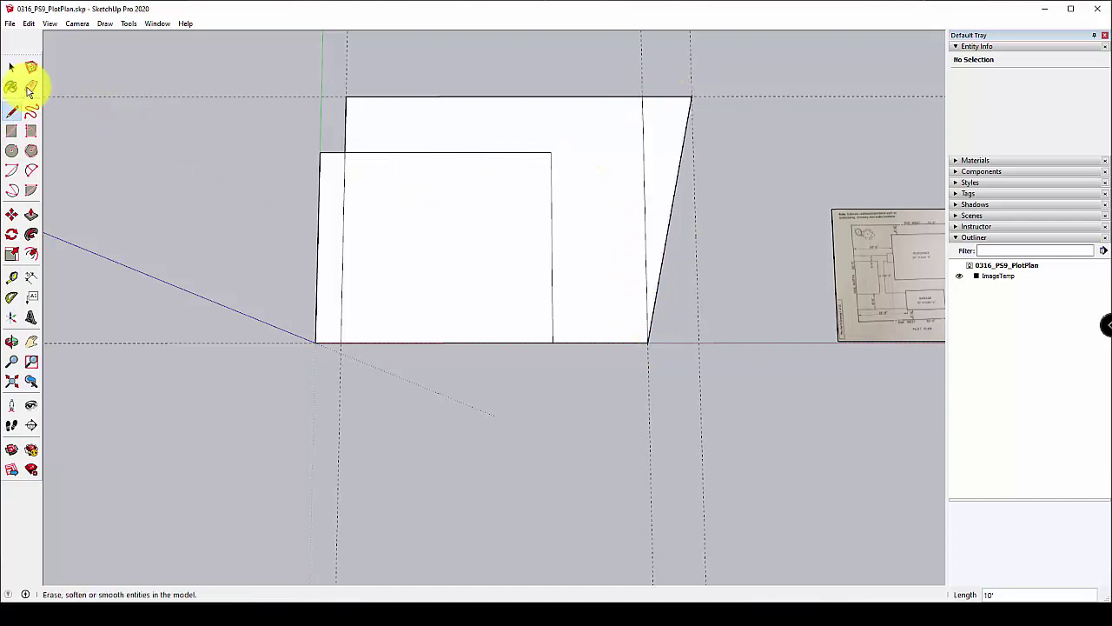
Erase the leftover inner edges and the guides around the lot.
{"action": "left_click", "coordinate": [29, 88]}
{"action": "left_click", "coordinate": [321, 162]}
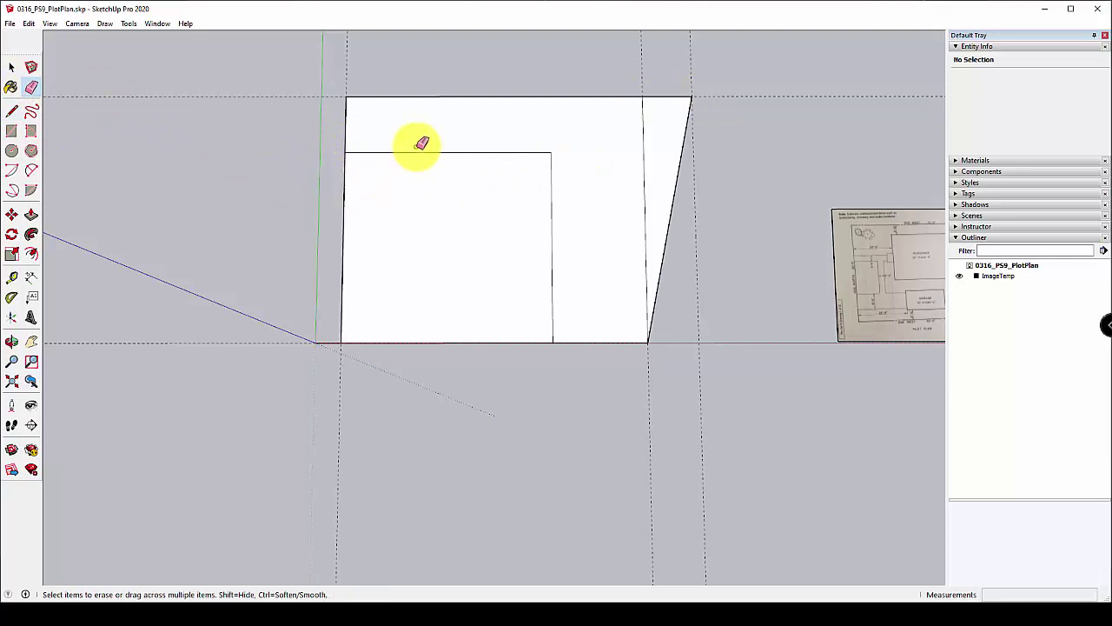
{"action": "left_click", "coordinate": [543, 153]}
{"action": "left_click", "coordinate": [643, 165]}
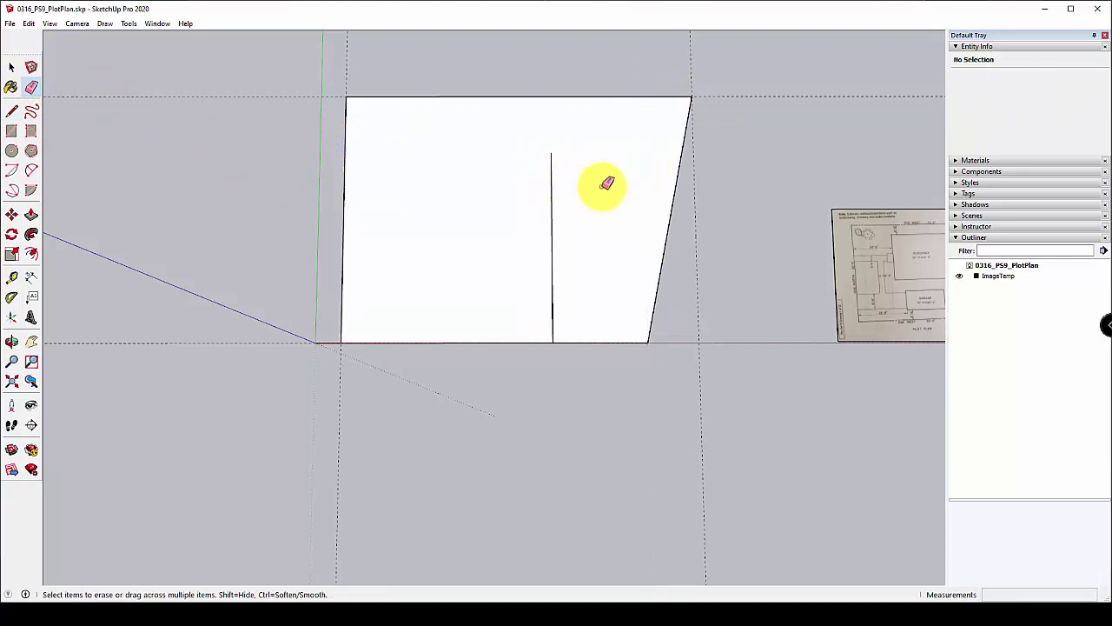
{"action": "left_click", "coordinate": [551, 207]}
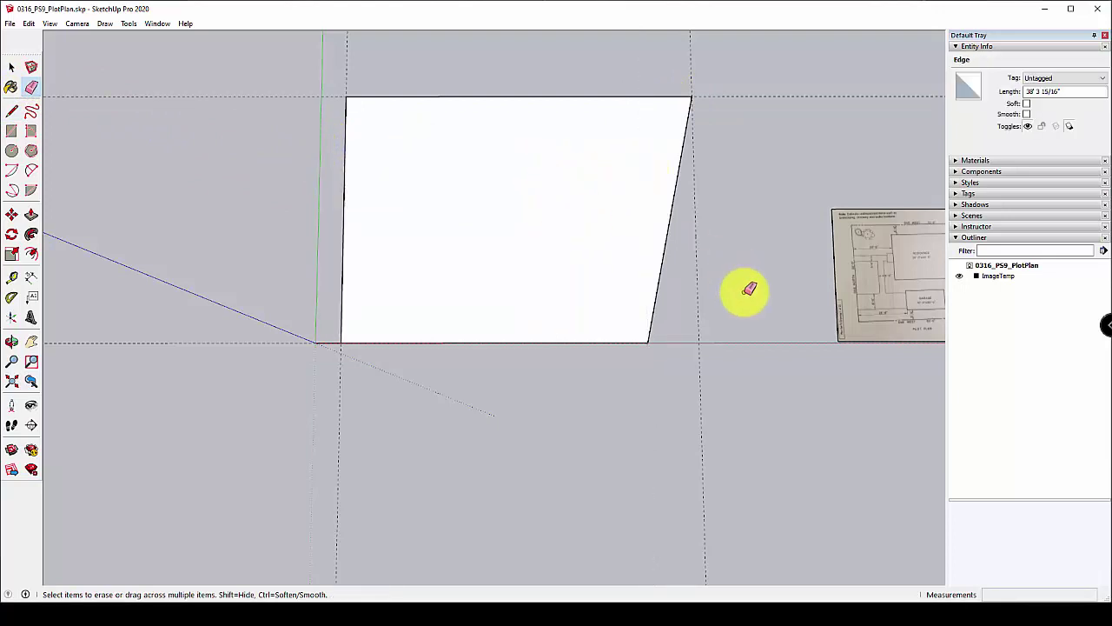
{"action": "left_click", "coordinate": [696, 341]}
{"action": "left_click_drag", "start_coordinate": [334, 99], "coordinate": [335, 99]}
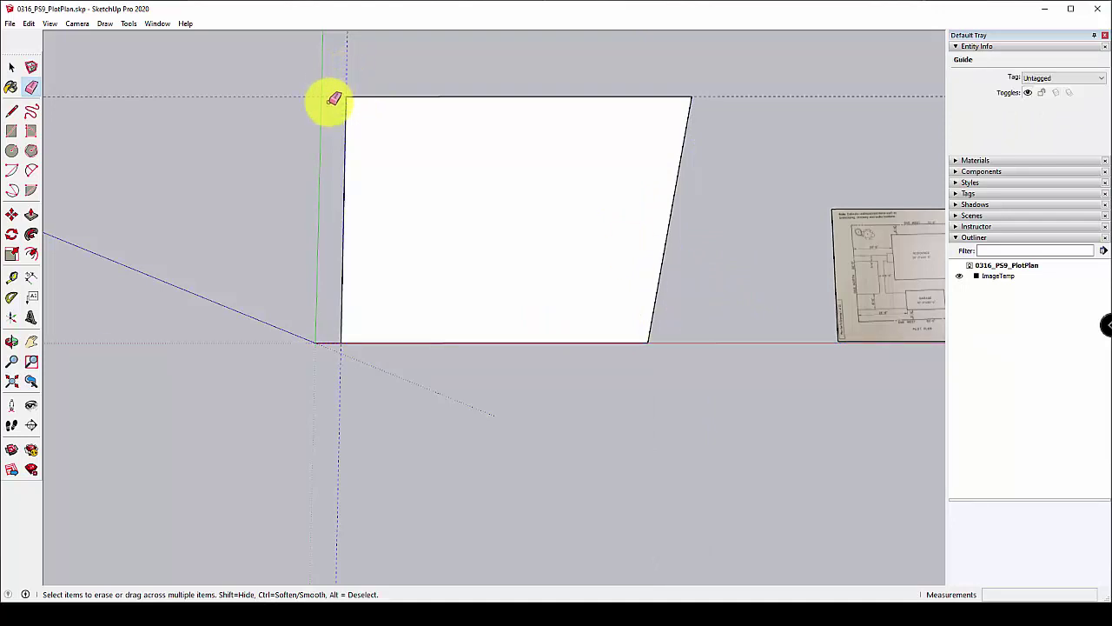
{"action": "left_click", "coordinate": [335, 99]}
{"action": "left_click", "coordinate": [11, 277]}
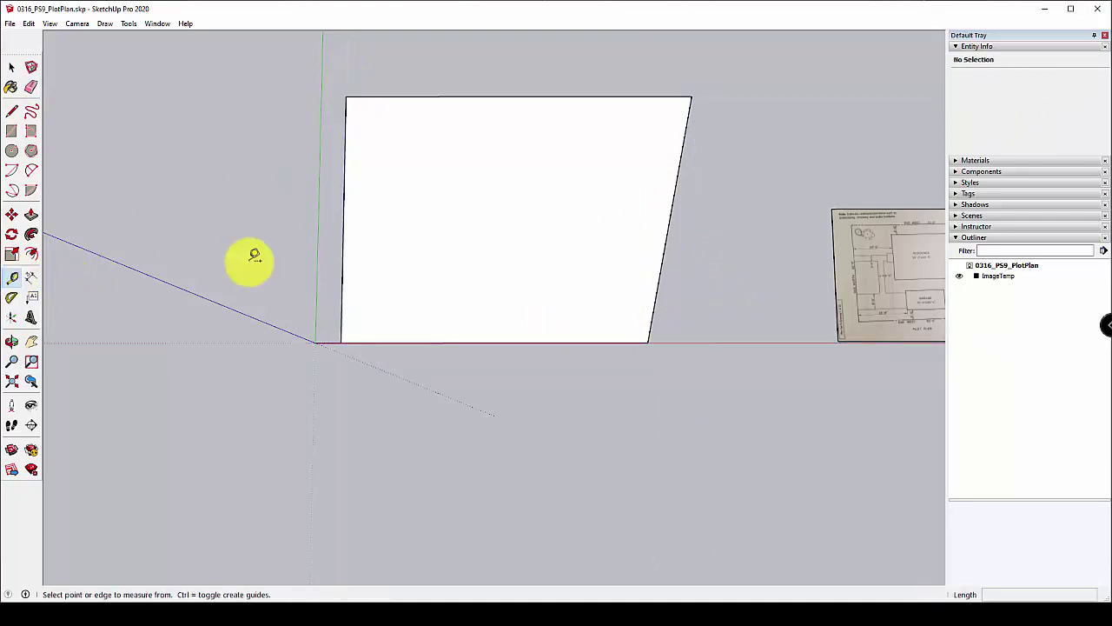
Measure the lot depth and place a horizontal guide 5' below the top edge.
{"action": "left_click", "coordinate": [343, 261]}
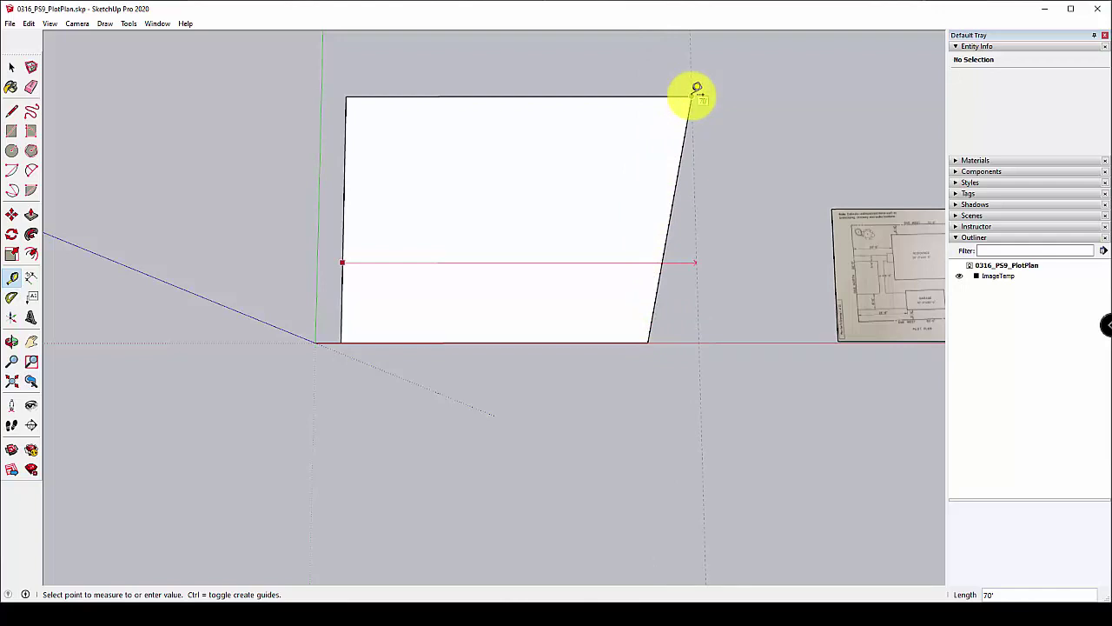
{"action": "key", "text": "Escape"}
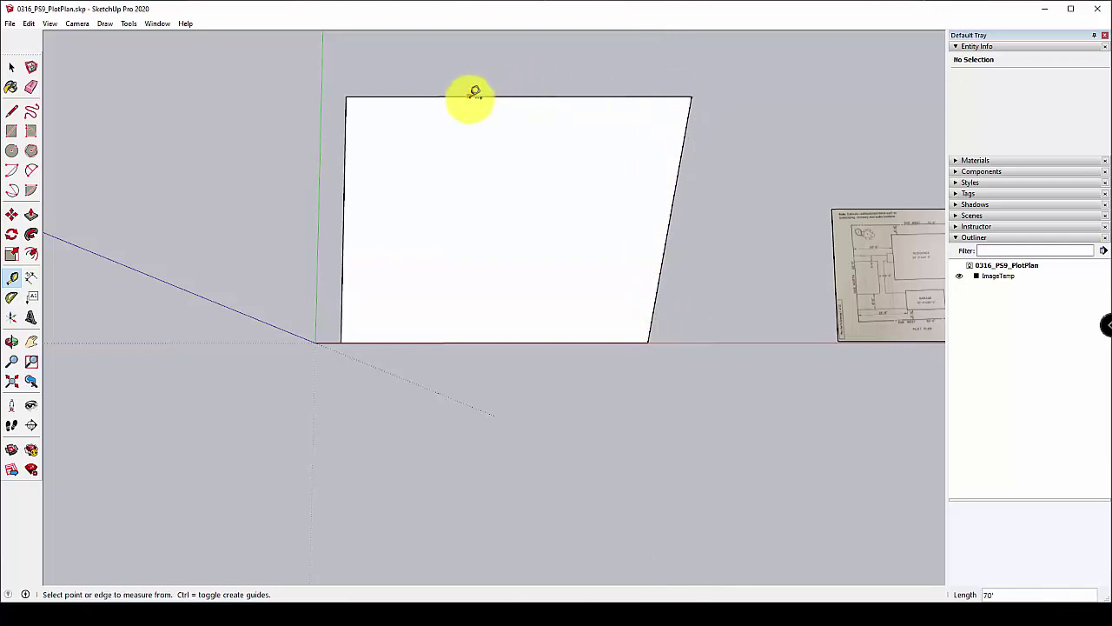
{"action": "left_click", "coordinate": [471, 96]}
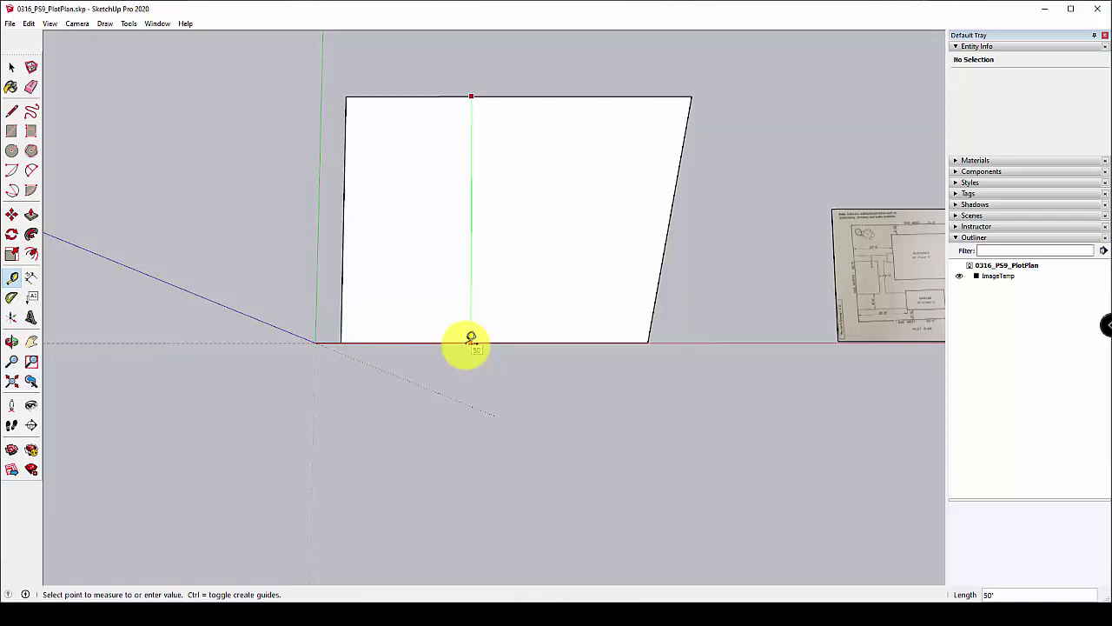
{"action": "left_click", "coordinate": [471, 341]}
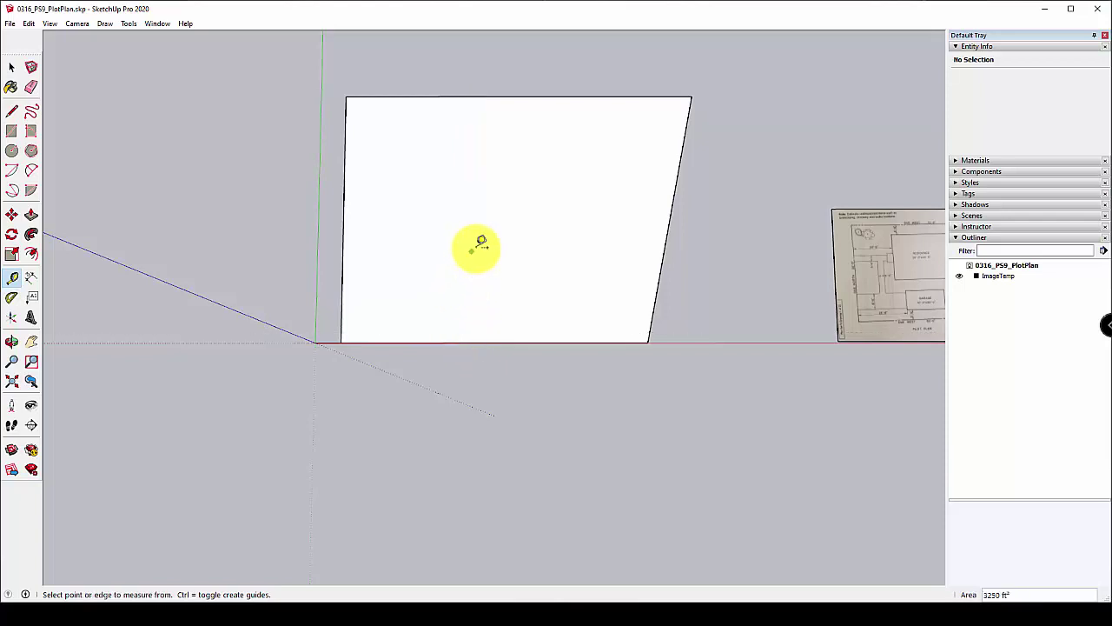
{"action": "middle_click_drag", "start_coordinate": [472, 265], "coordinate": [388, 264], "text": "shift"}
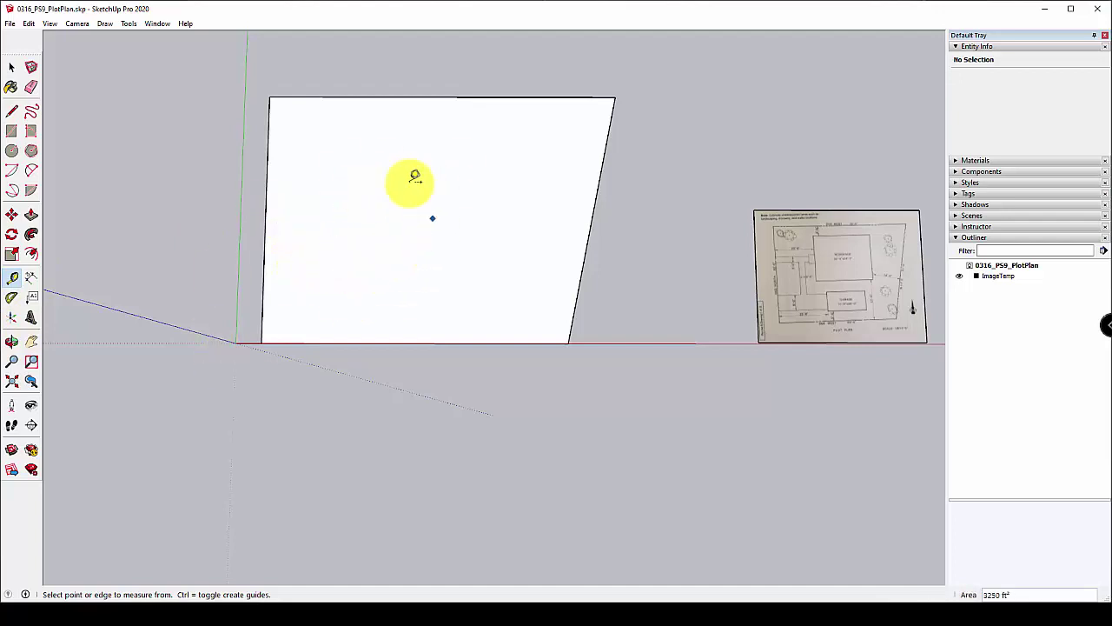
{"action": "left_click", "coordinate": [409, 97]}
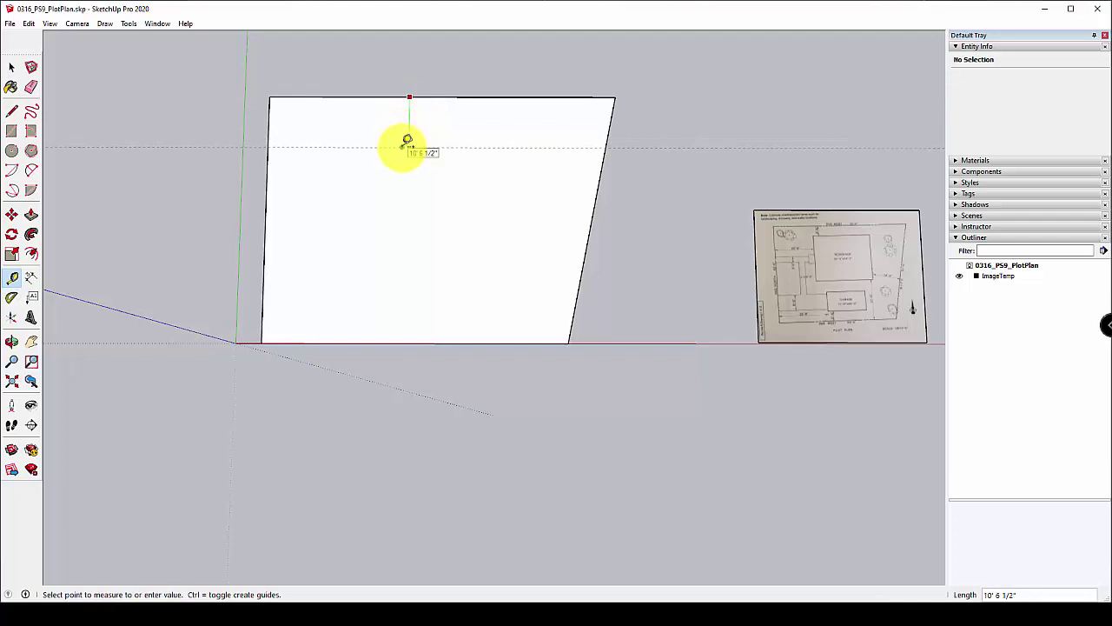
{"action": "left_click", "coordinate": [408, 142]}
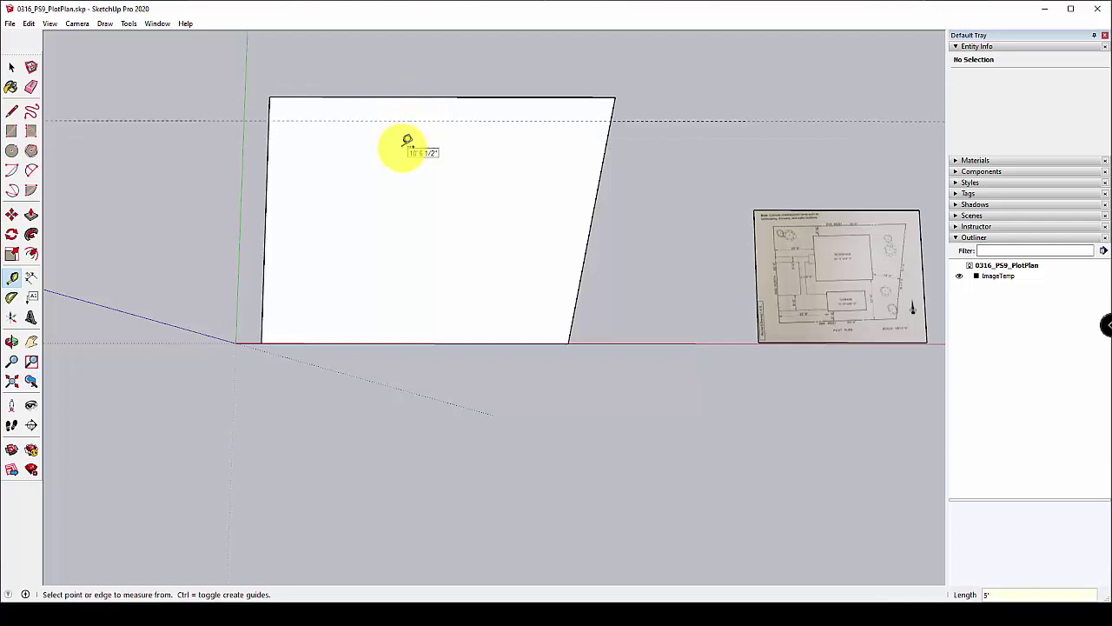
Add a vertical guide 20' from the left edge and a horizontal guide off the bottom edge.
{"action": "left_click", "coordinate": [270, 166]}
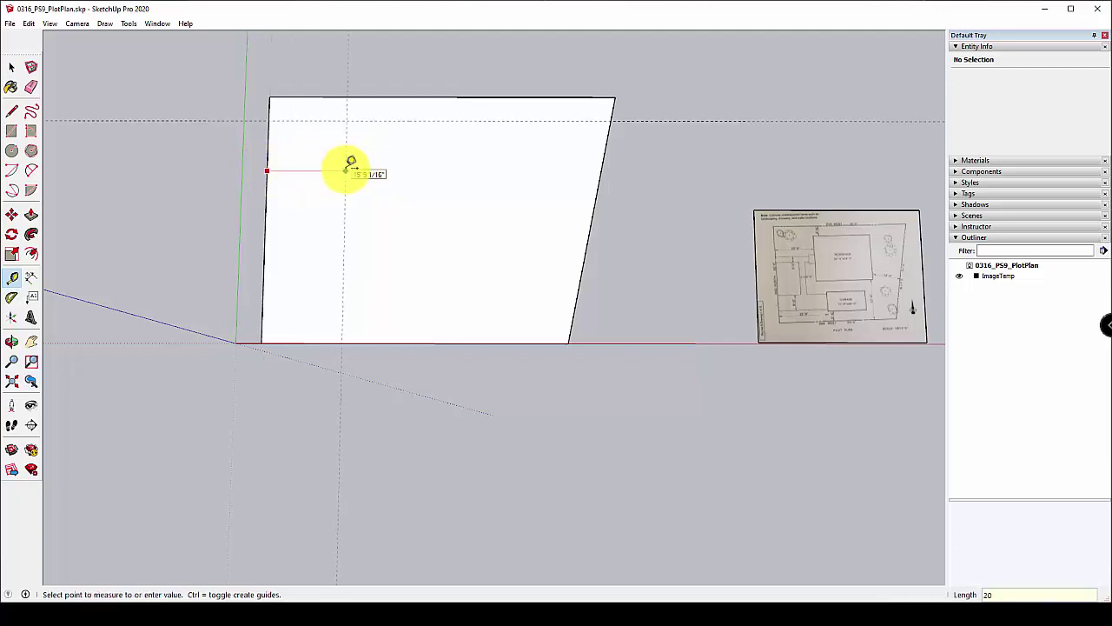
{"action": "key", "text": "Return"}
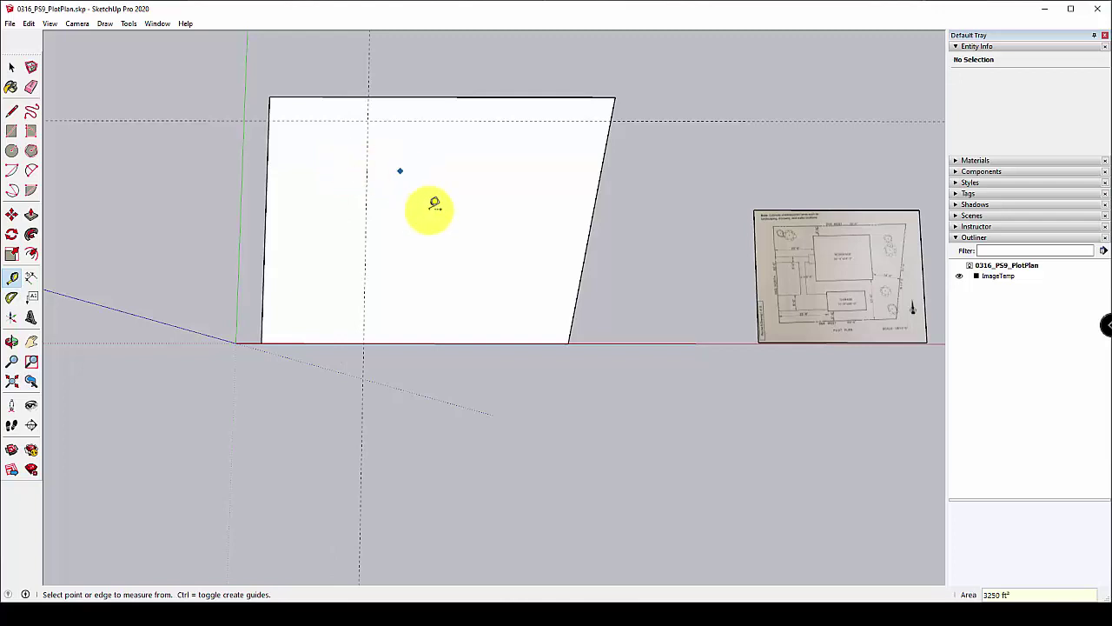
{"action": "left_click", "coordinate": [445, 343]}
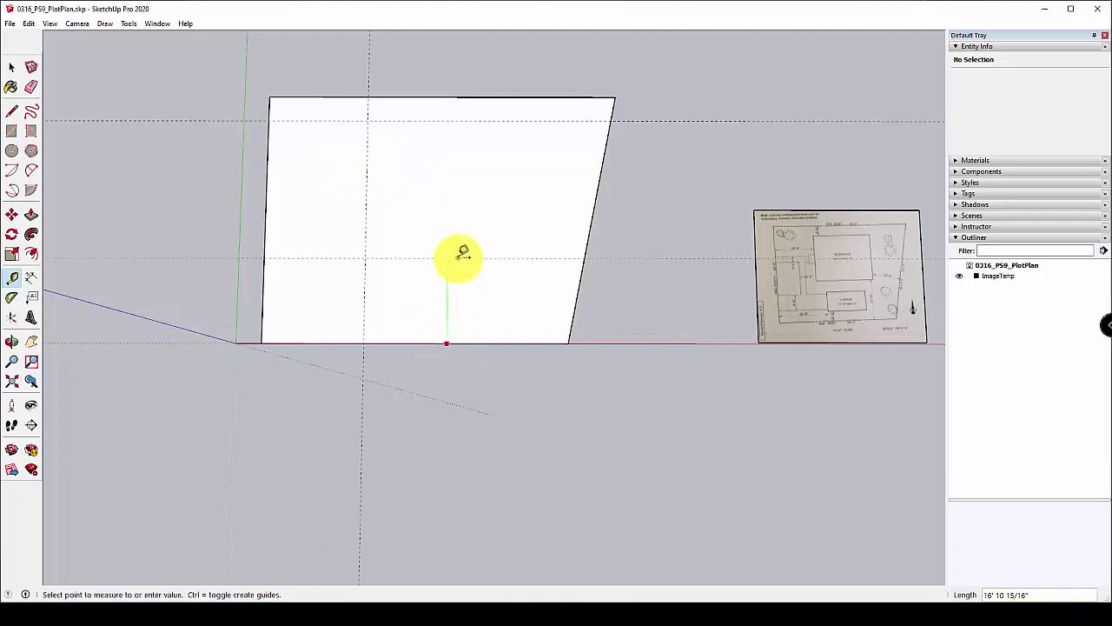
{"action": "type", "text": "250 ft²"}
{"action": "key", "text": "Return"}
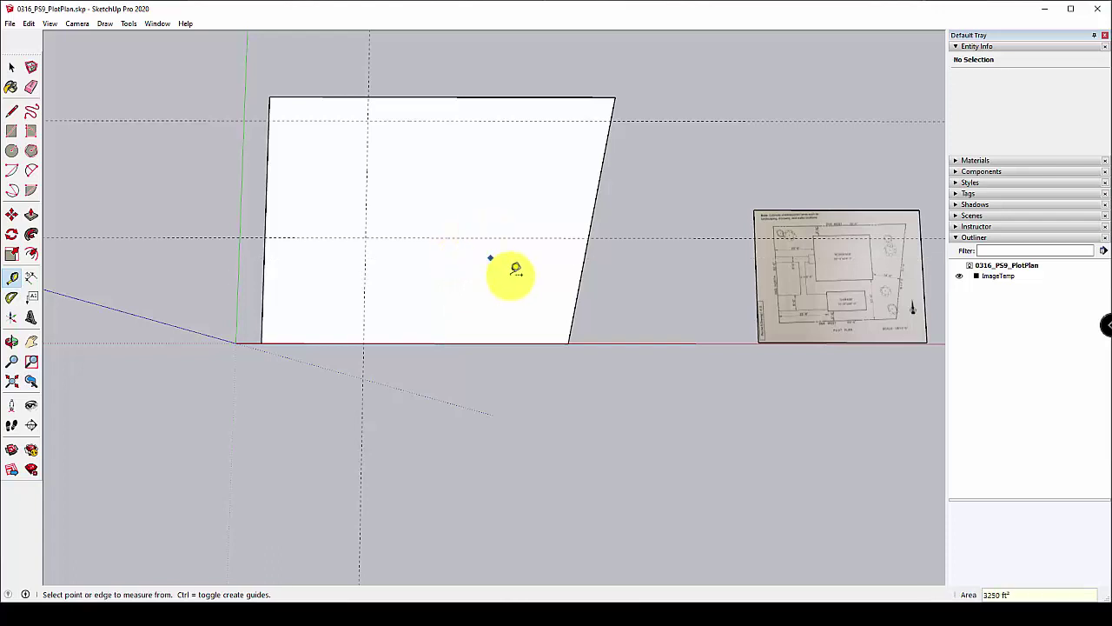
Verify the 24' spacing between the two horizontal guides.
{"action": "left_click", "coordinate": [591, 217]}
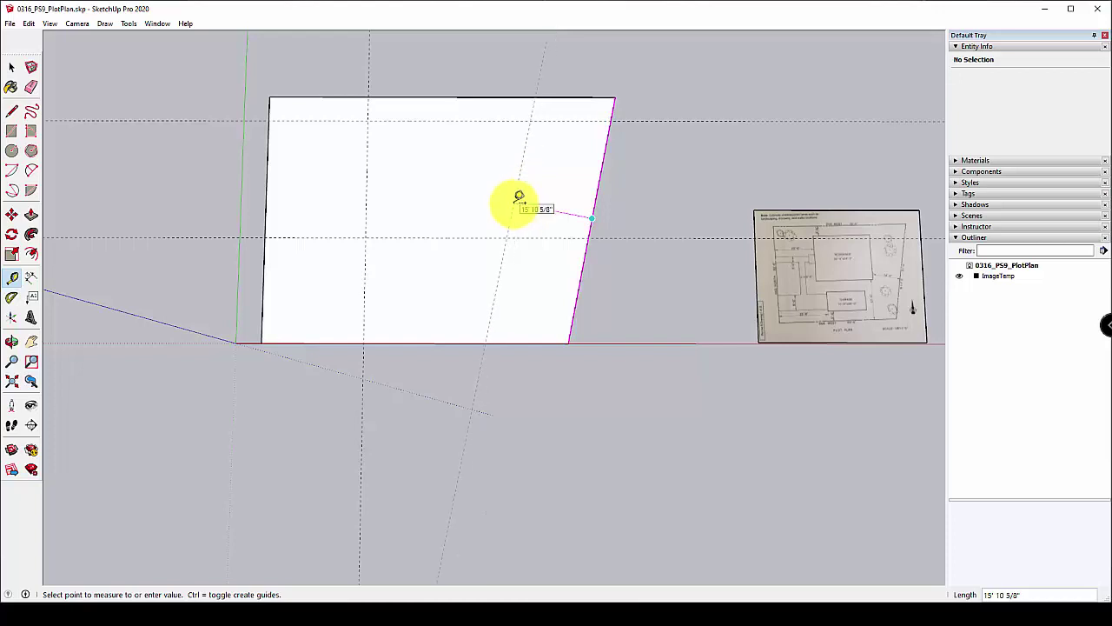
{"action": "key", "text": "Escape"}
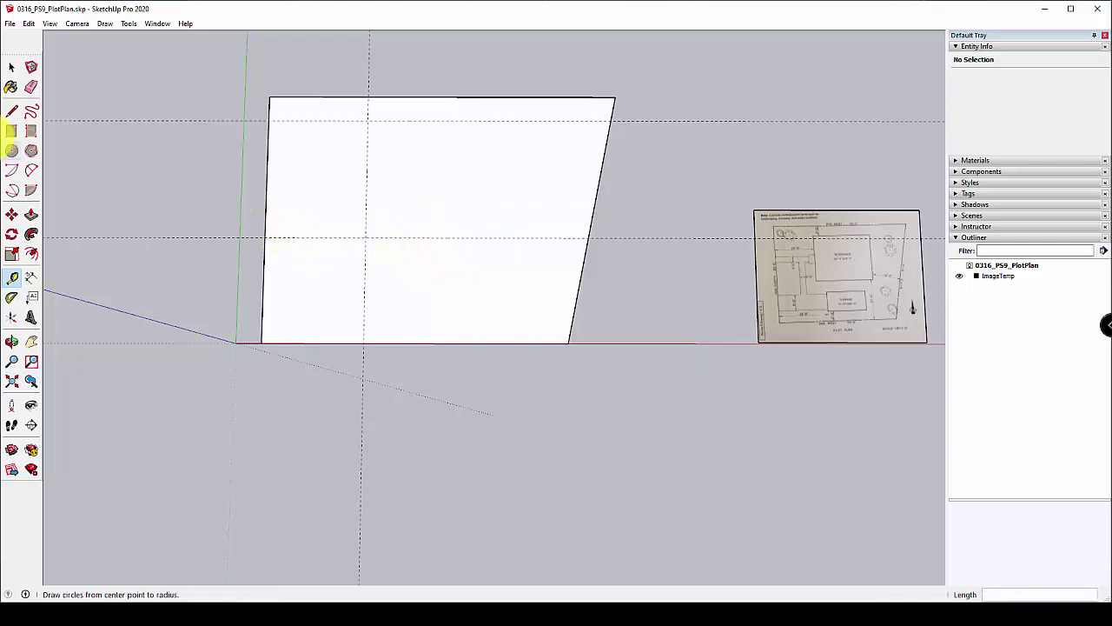
{"action": "left_click", "coordinate": [404, 120]}
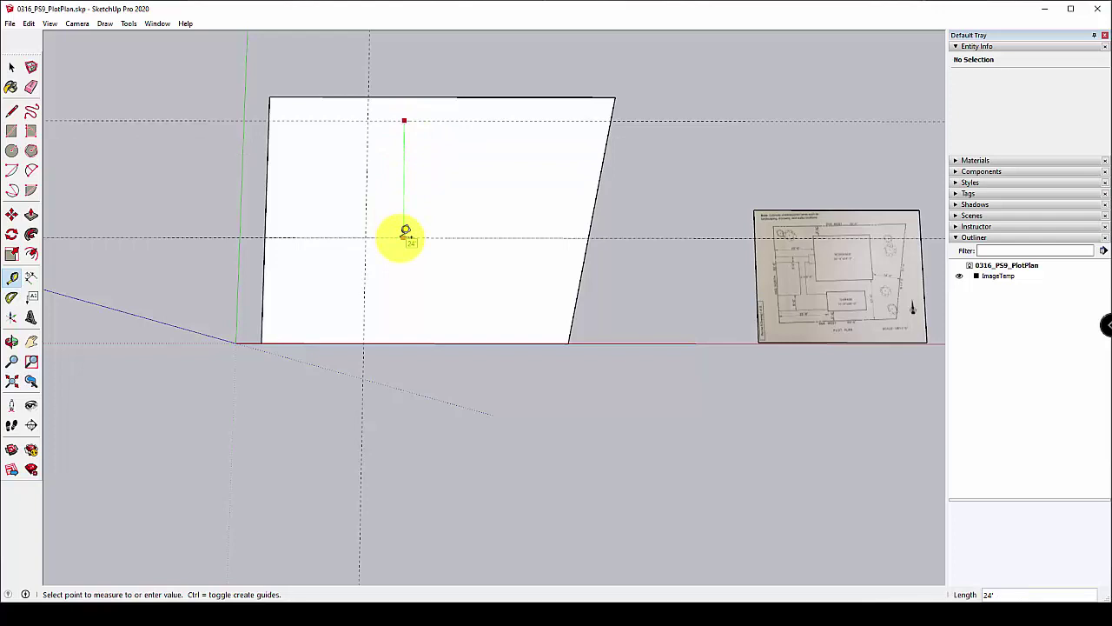
{"action": "left_click", "coordinate": [405, 235]}
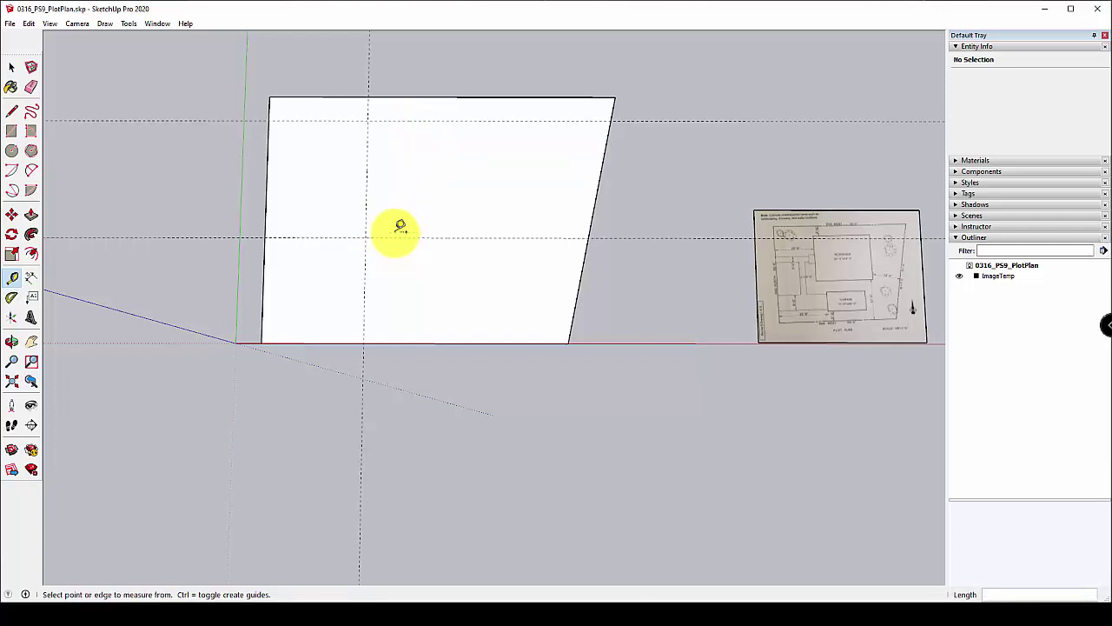
Add a vertical guide 30' right of the 20' guide and verify the spacing.
{"action": "left_click", "coordinate": [365, 191]}
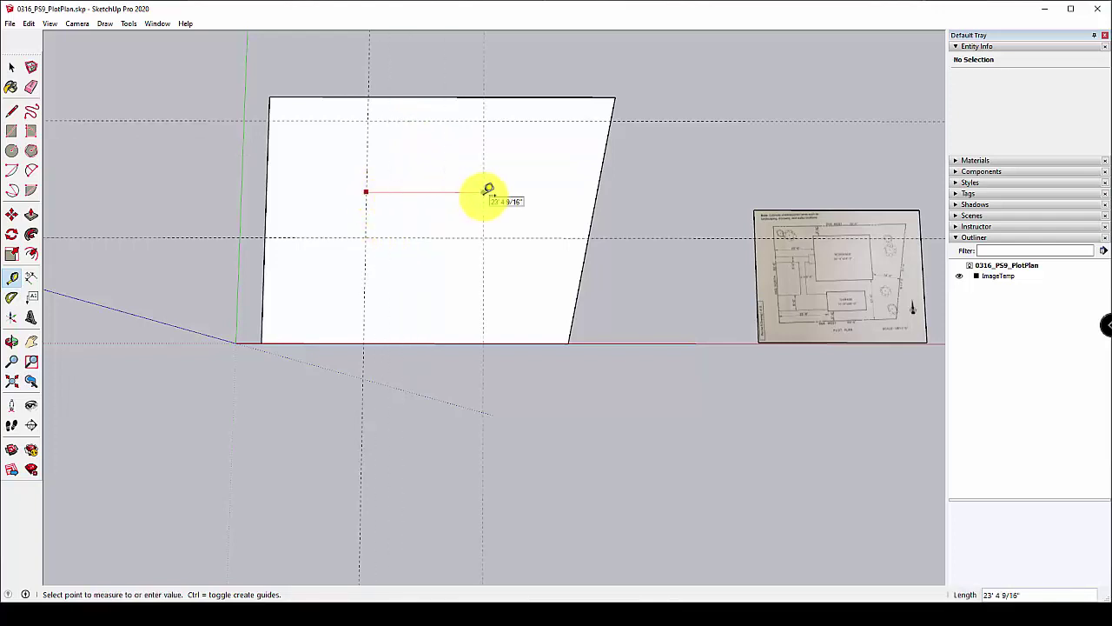
{"action": "key", "text": "Return"}
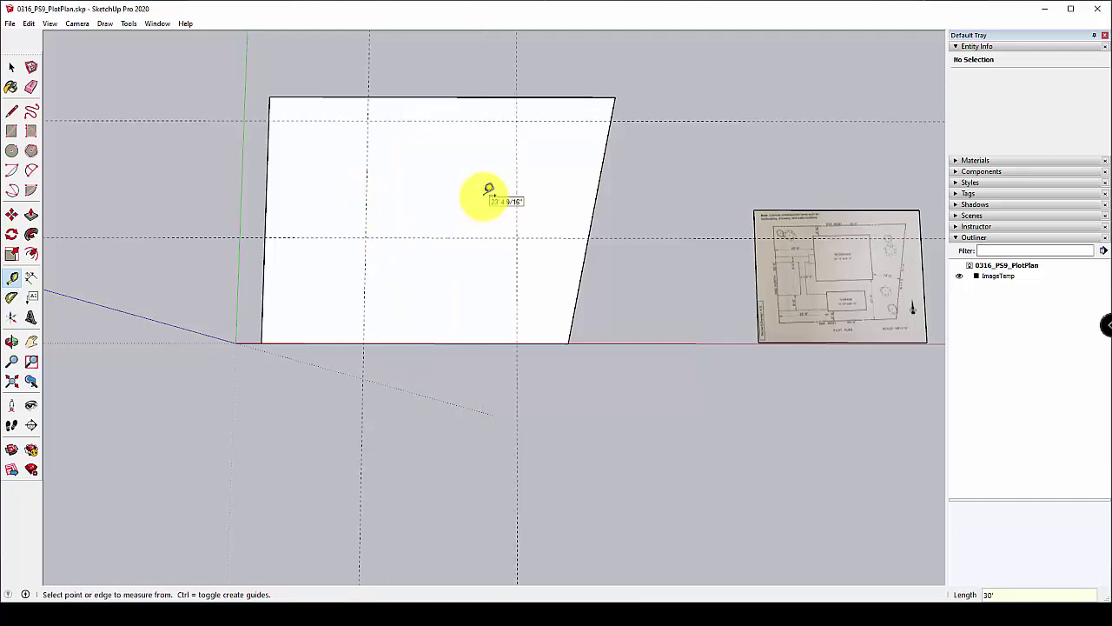
{"action": "left_click", "coordinate": [596, 194]}
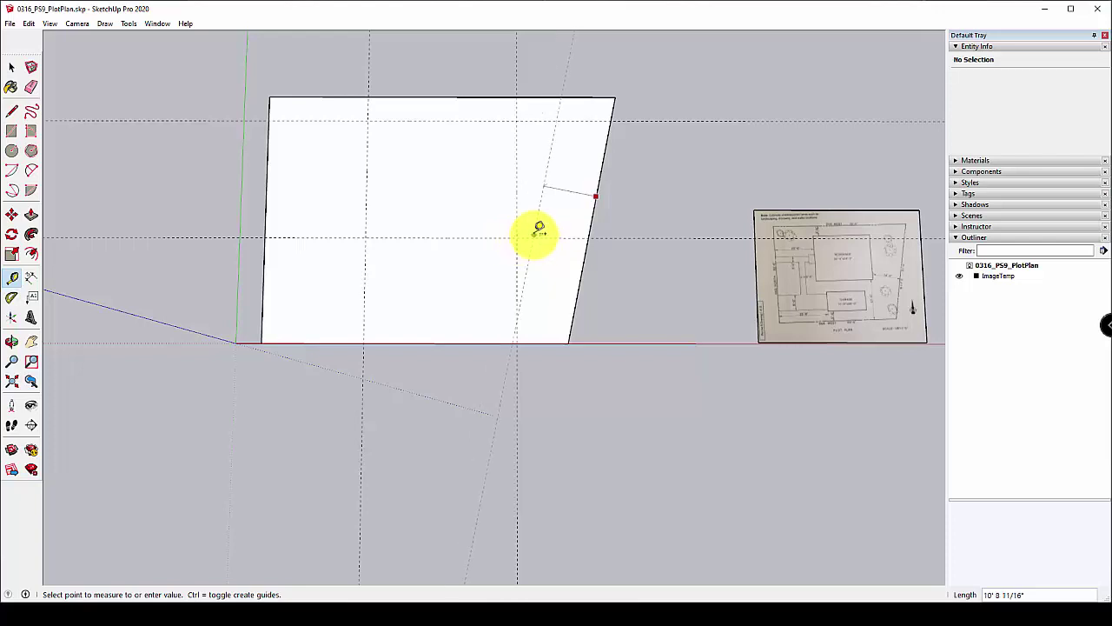
{"action": "key", "text": "Escape"}
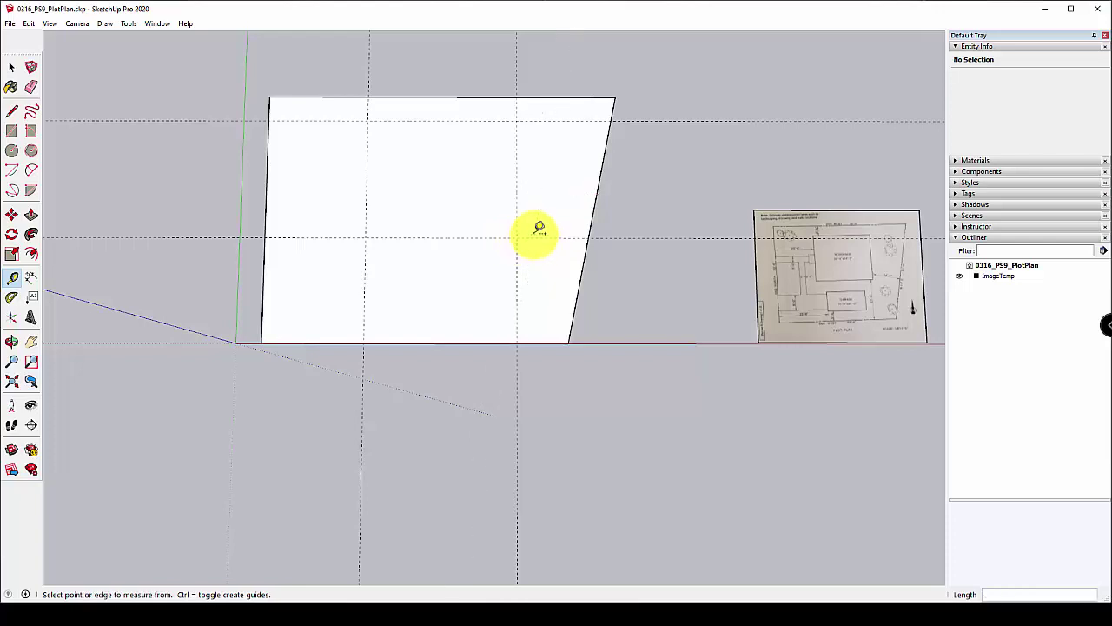
{"action": "left_click", "coordinate": [366, 175]}
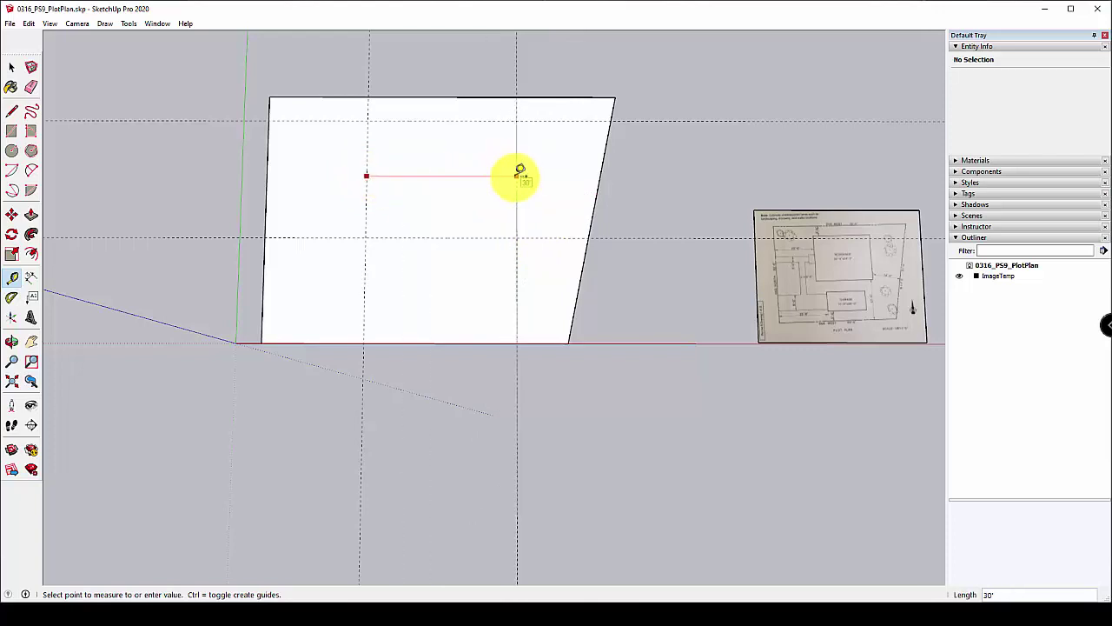
{"action": "left_click", "coordinate": [520, 174]}
Draw the 30' by 24' house rectangle on the guides and delete its face to cut an opening.
{"action": "left_click", "coordinate": [11, 131]}
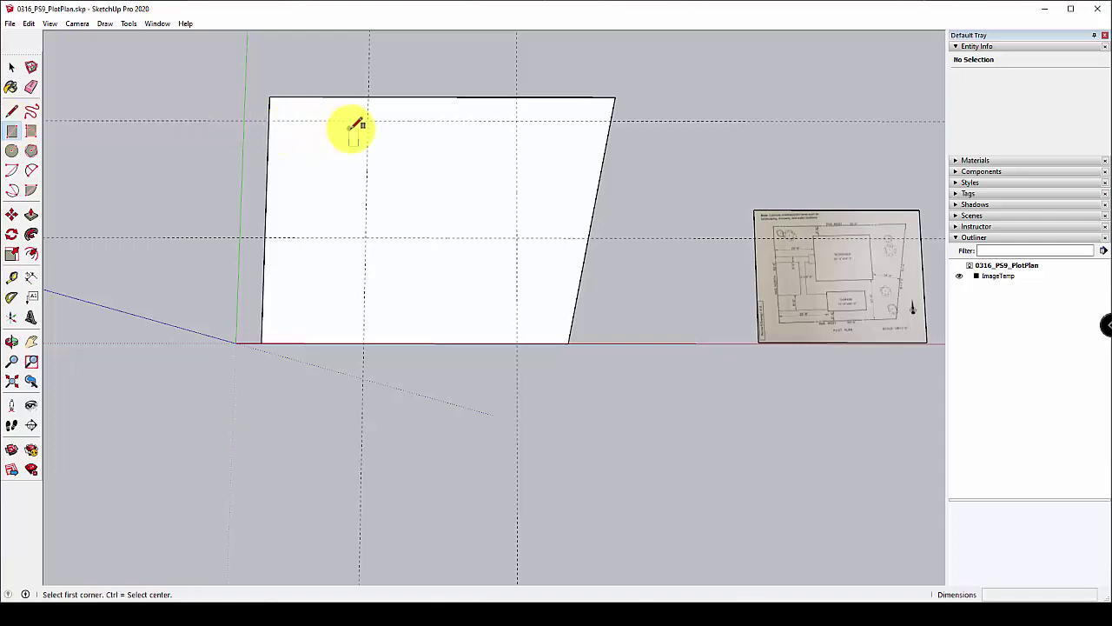
{"action": "left_click", "coordinate": [367, 120]}
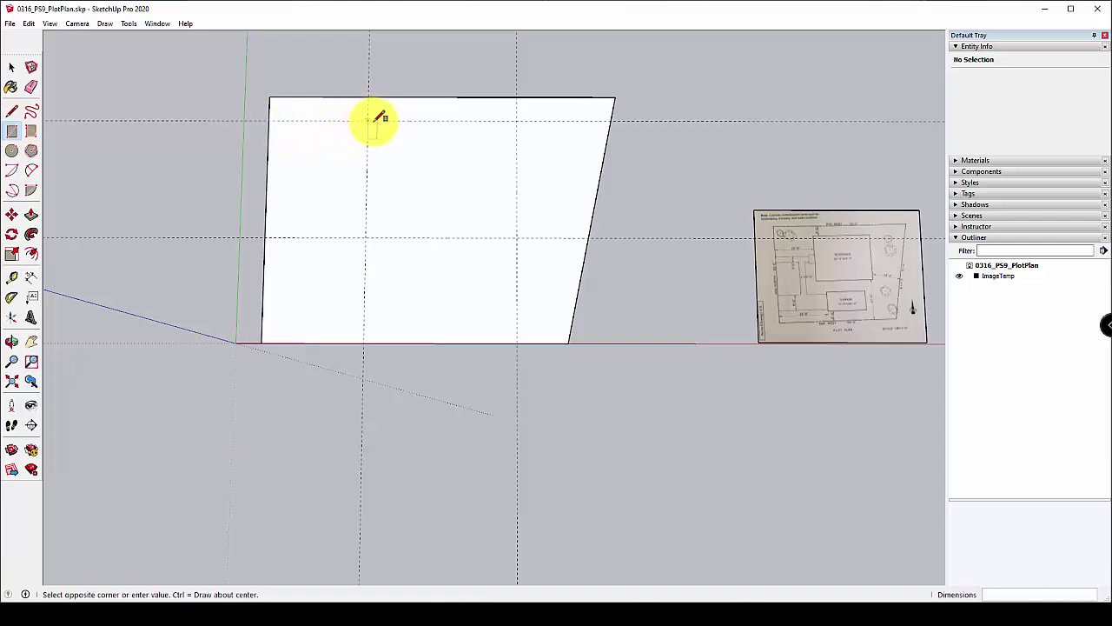
{"action": "left_click", "coordinate": [517, 236]}
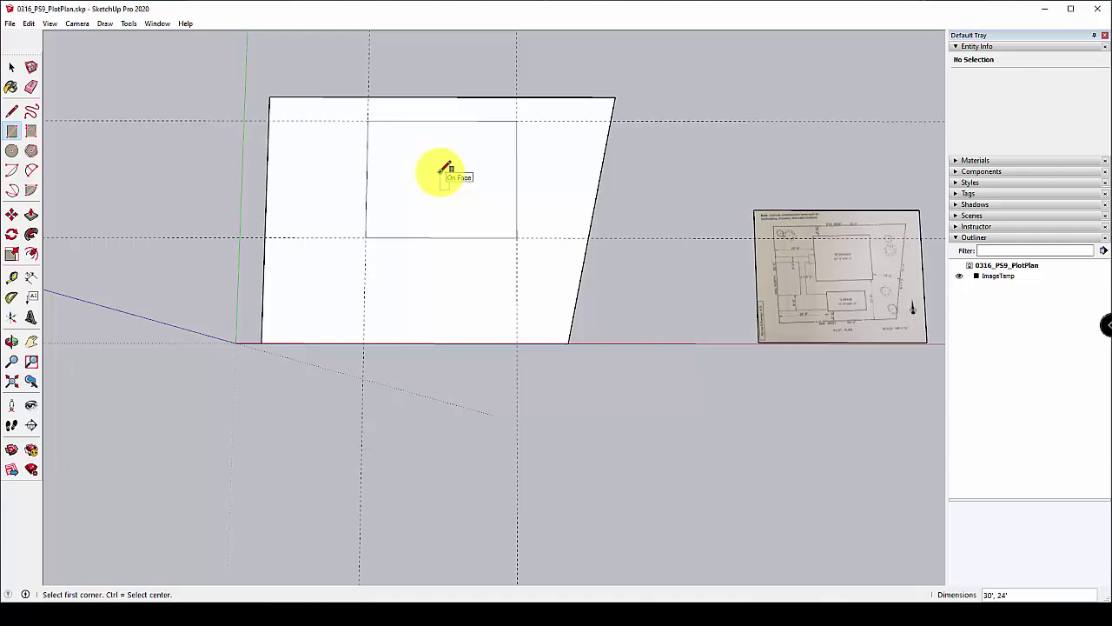
{"action": "left_click", "coordinate": [11, 67]}
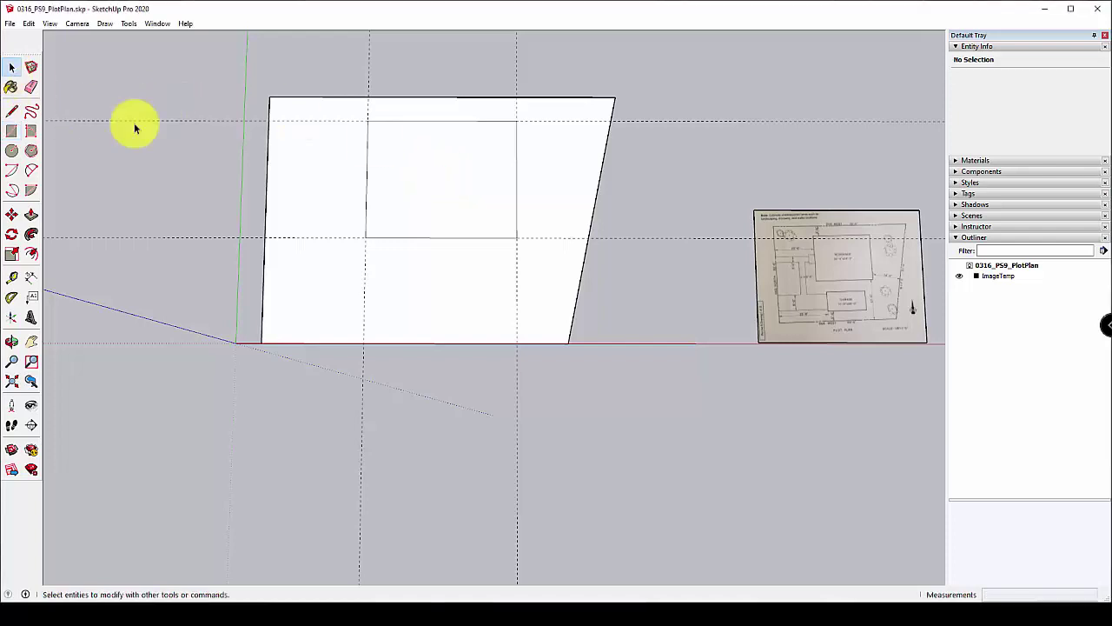
{"action": "left_click", "coordinate": [465, 184]}
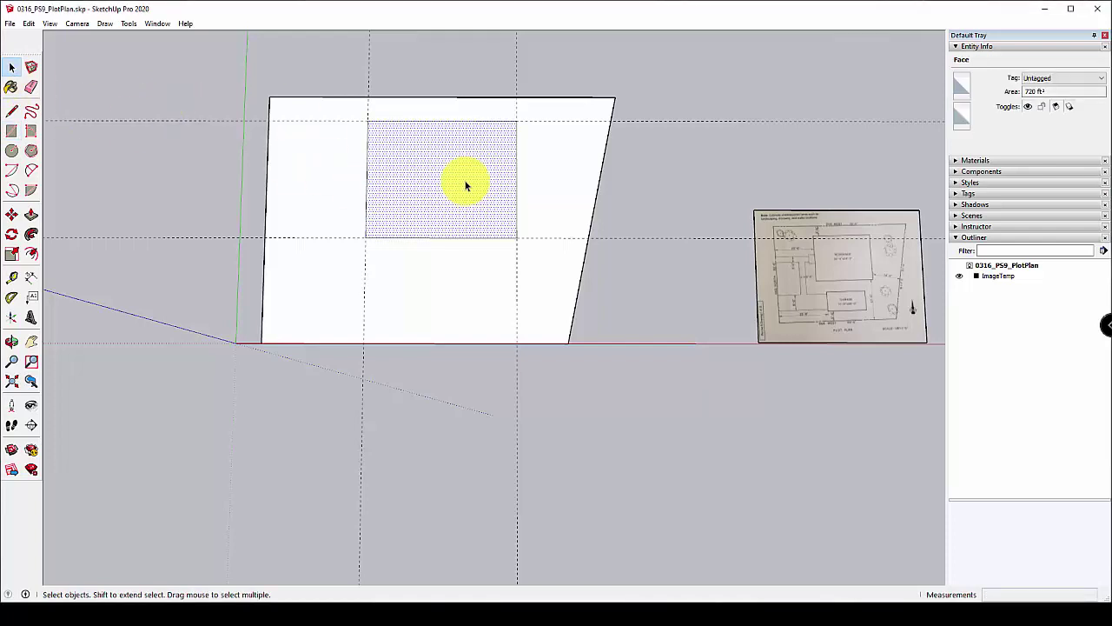
{"action": "key", "text": "Delete"}
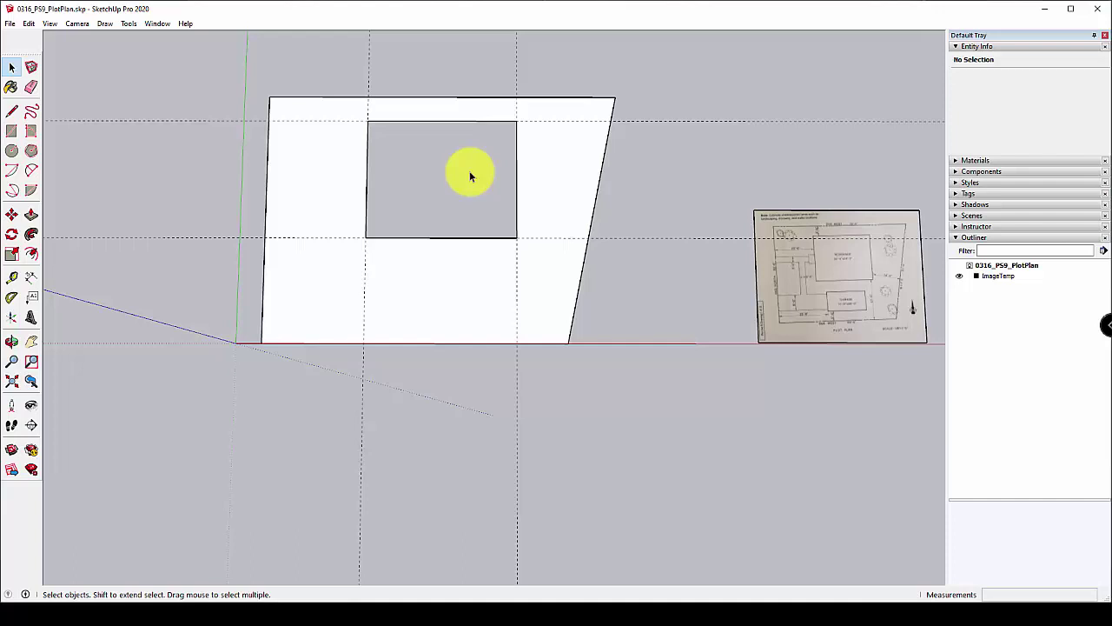
Erase the guide lines crossing the slab around the house opening.
{"action": "left_click", "coordinate": [33, 87]}
{"action": "left_click_drag", "start_coordinate": [365, 229], "coordinate": [367, 258]}
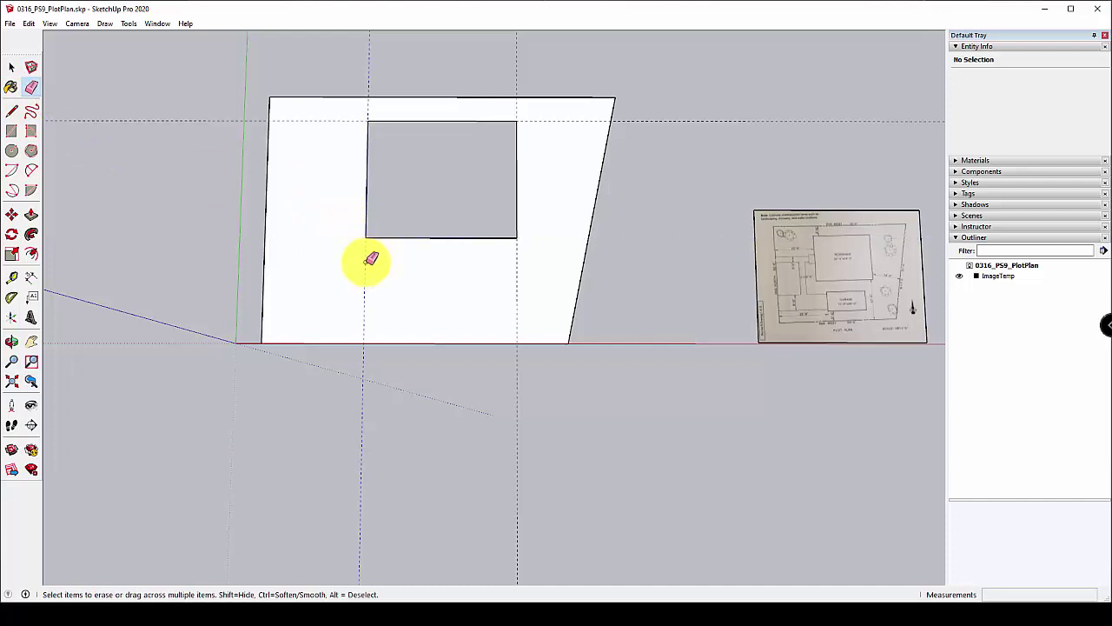
{"action": "left_click", "coordinate": [519, 282]}
{"action": "left_click", "coordinate": [563, 120]}
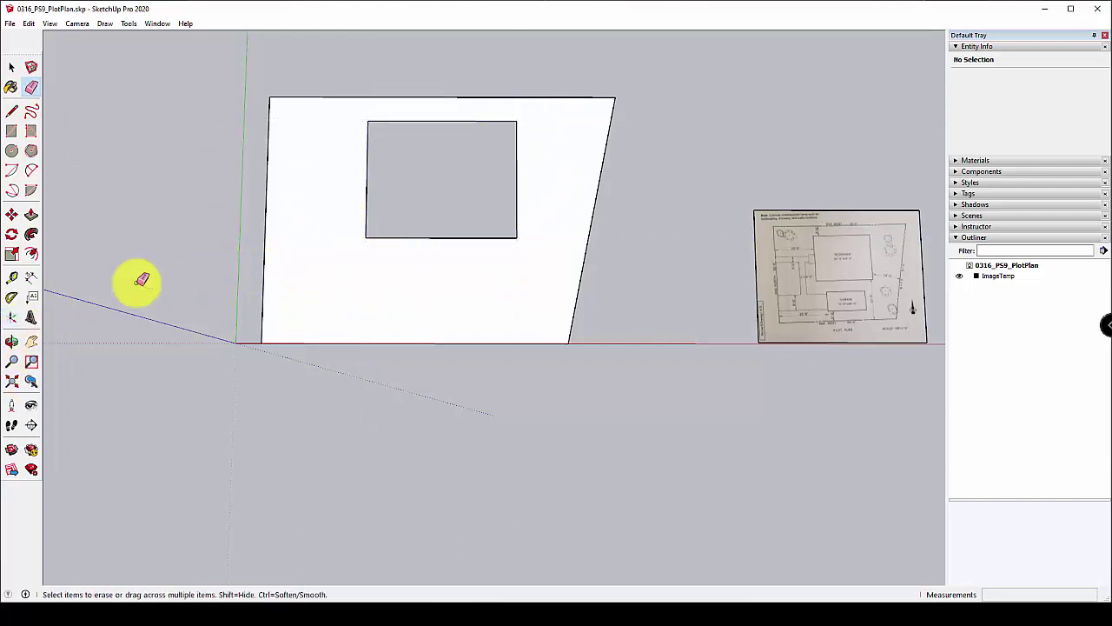
Place guides 5' above the slab's bottom edge and 25' from its left edge.
{"action": "left_click", "coordinate": [11, 276]}
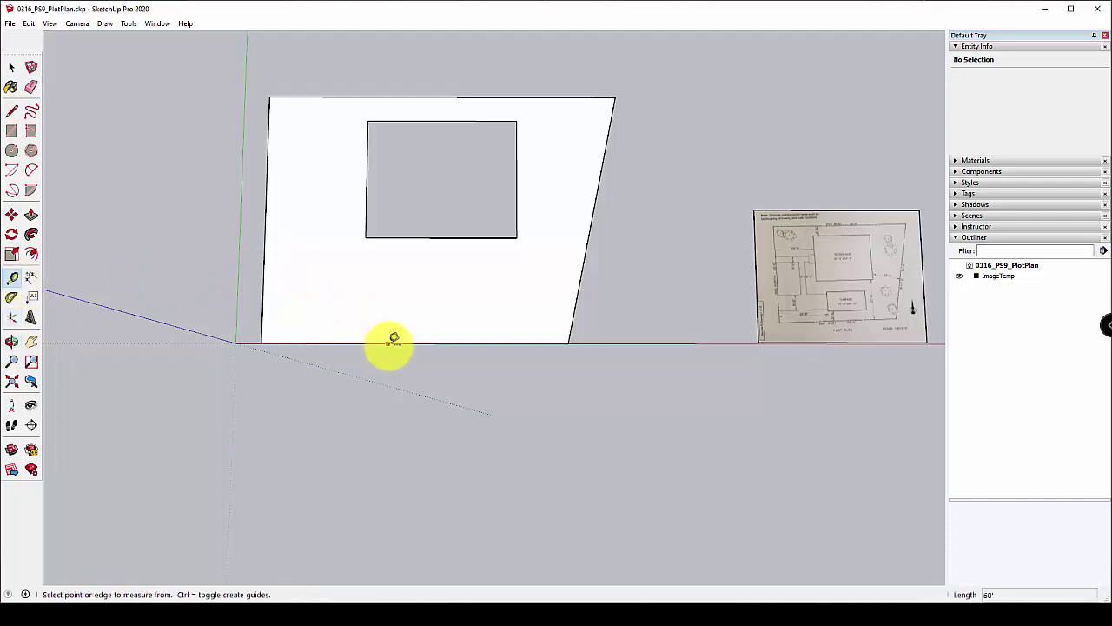
{"action": "left_click", "coordinate": [414, 343]}
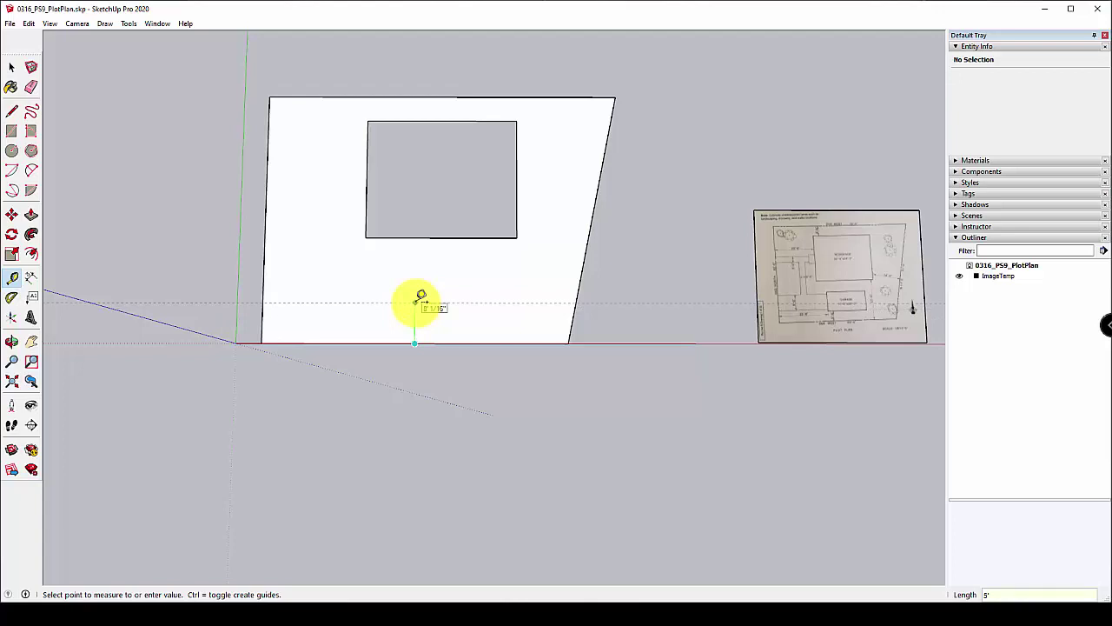
{"action": "key", "text": "Return"}
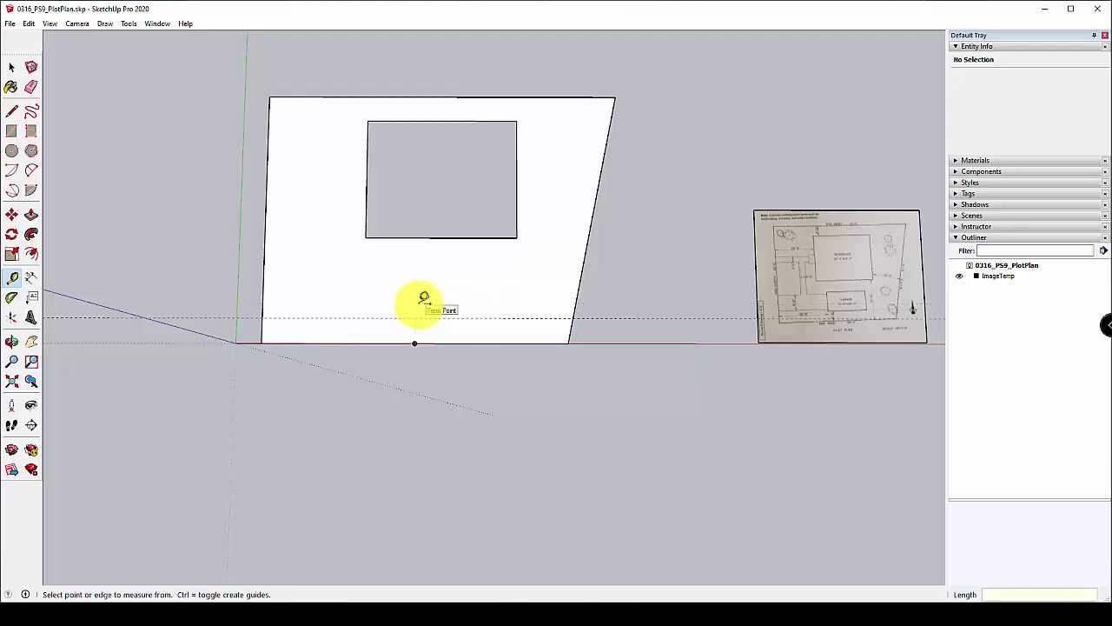
{"action": "left_click", "coordinate": [263, 271]}
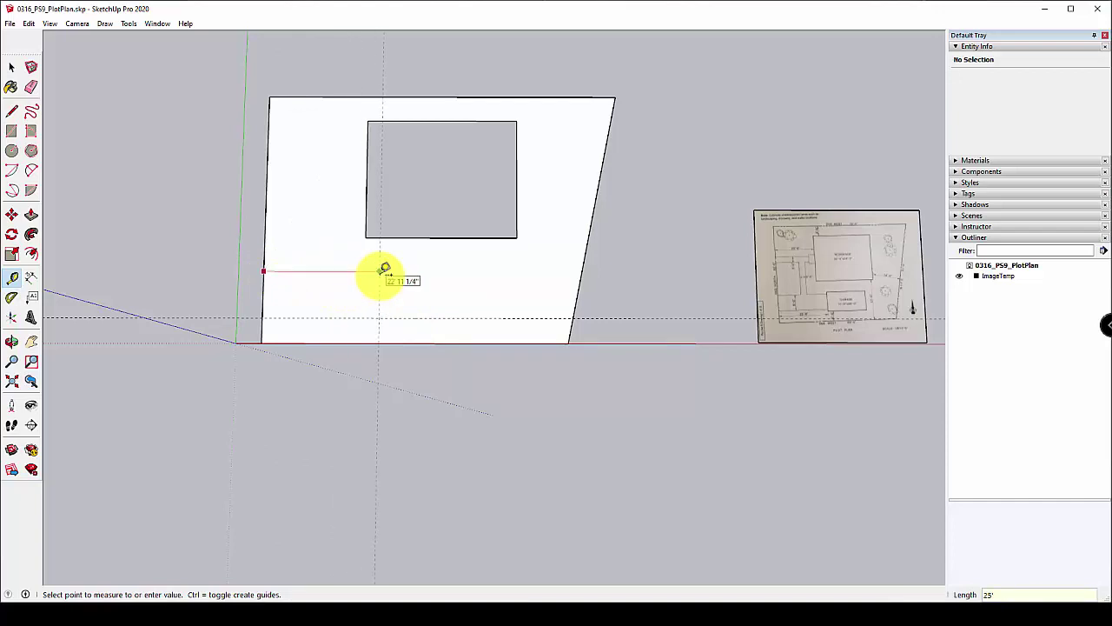
{"action": "key", "text": "Return"}
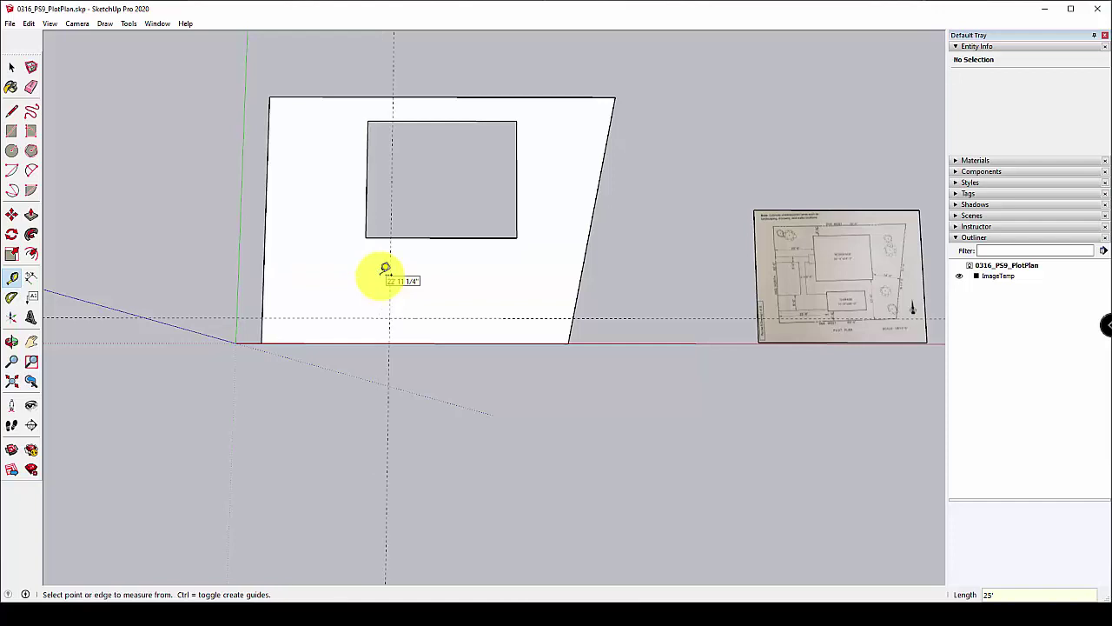
Add a horizontal guide 10' above the 5' guide and a vertical guide 20' right of the 25' guide.
{"action": "left_click", "coordinate": [423, 317]}
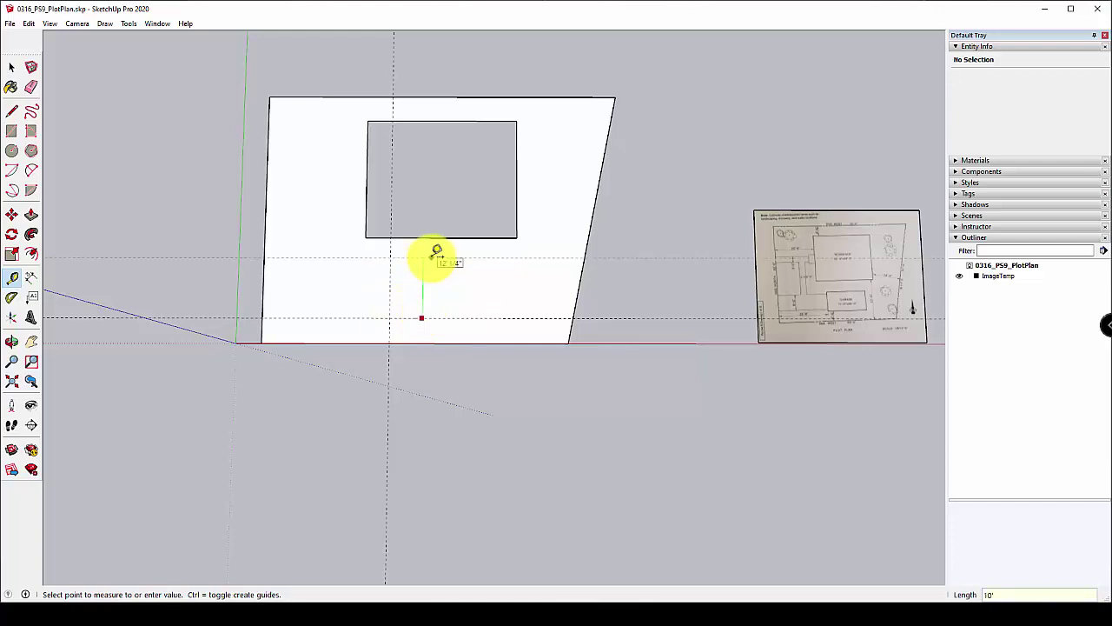
{"action": "left_click", "coordinate": [437, 253]}
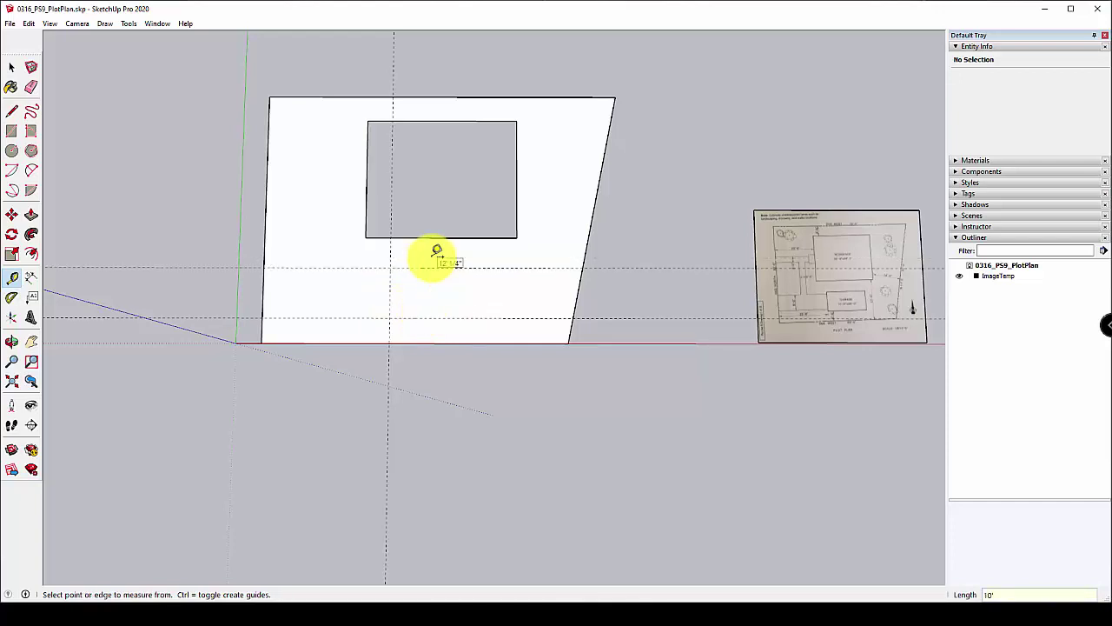
{"action": "left_click", "coordinate": [389, 290]}
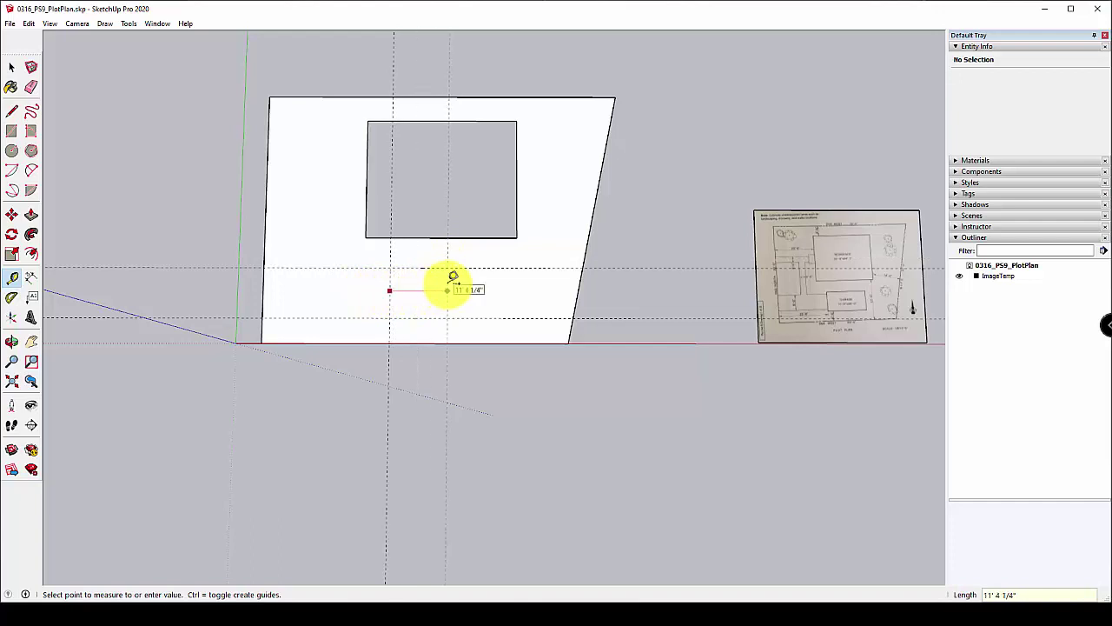
{"action": "key", "text": "Return"}
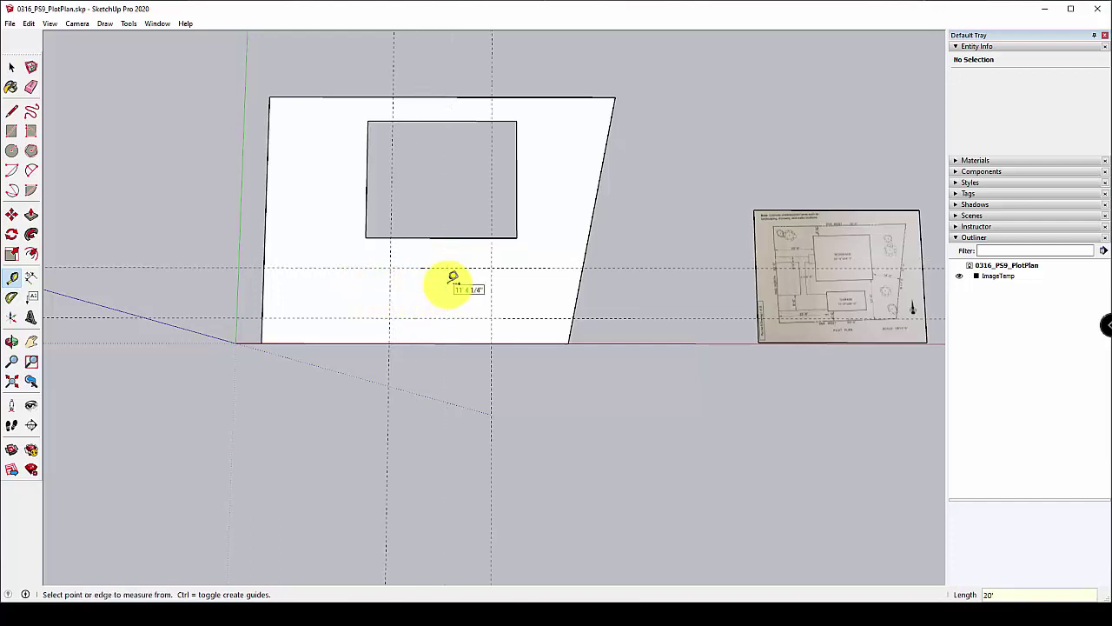
{"action": "left_click", "coordinate": [414, 267]}
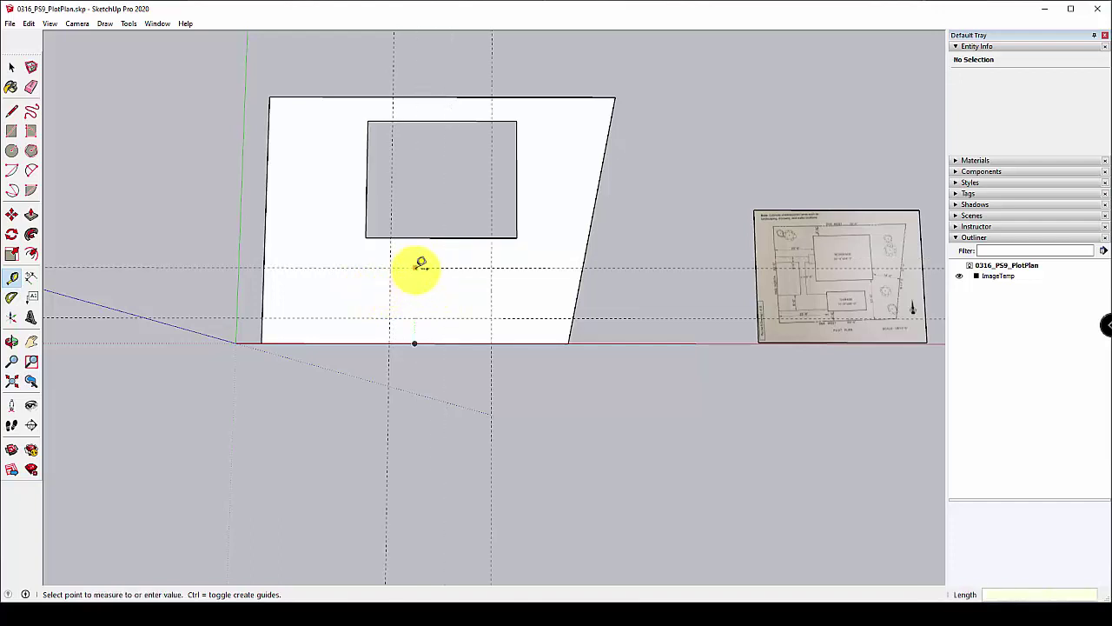
{"action": "left_click", "coordinate": [416, 318]}
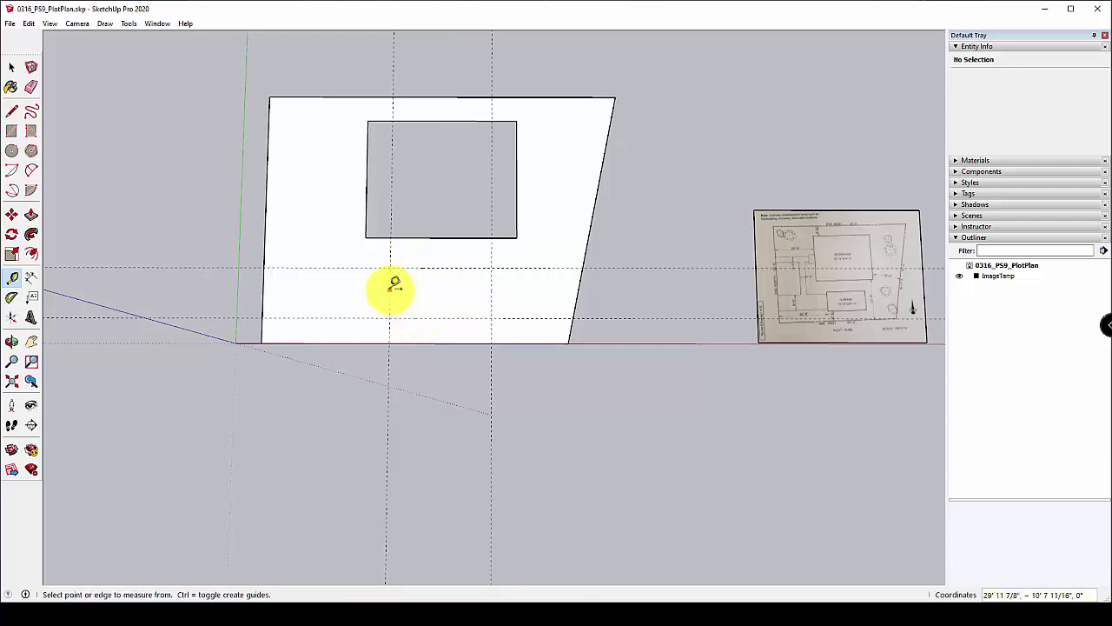
{"action": "left_click", "coordinate": [389, 290]}
{"action": "left_click", "coordinate": [492, 289]}
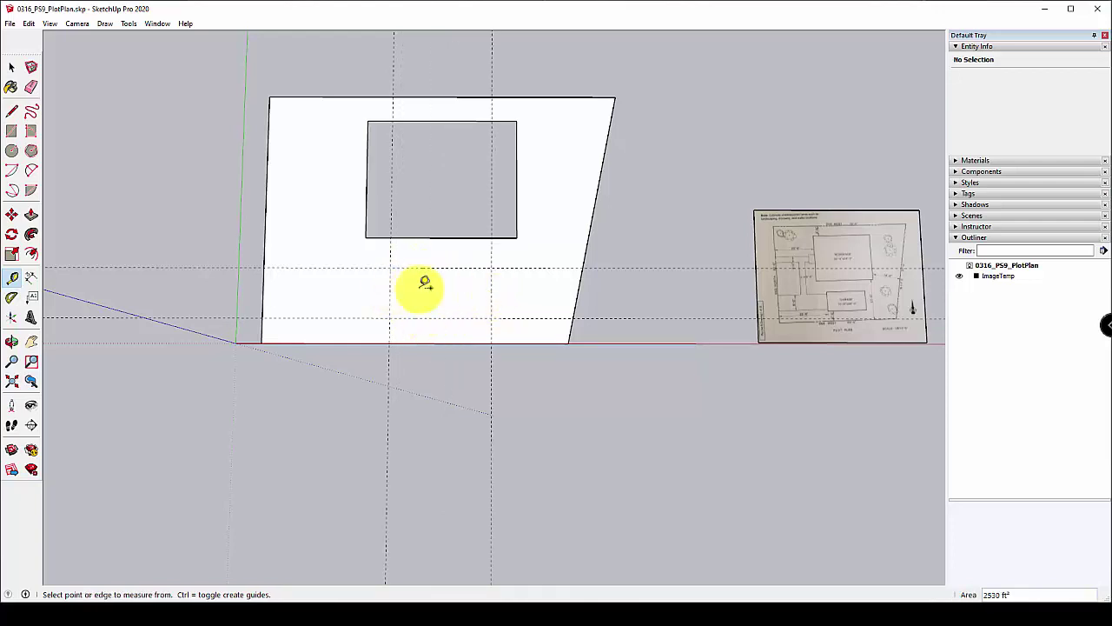
{"action": "left_click", "coordinate": [389, 289]}
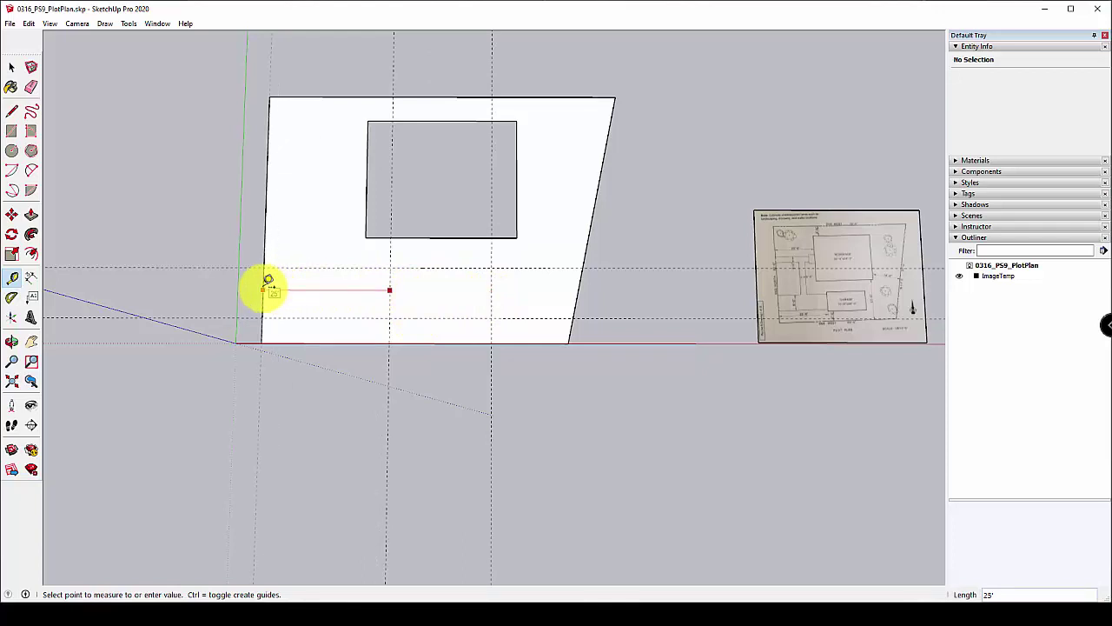
Draw the 20' by 10' garage rectangle between the guide crossings.
{"action": "left_click", "coordinate": [12, 131]}
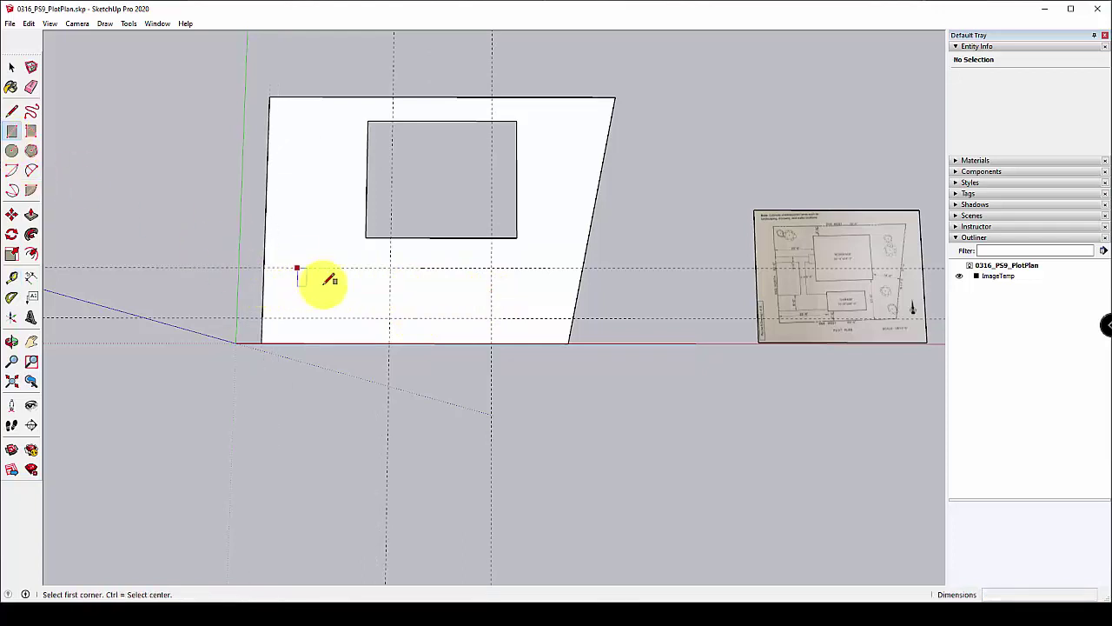
{"action": "left_click", "coordinate": [390, 268]}
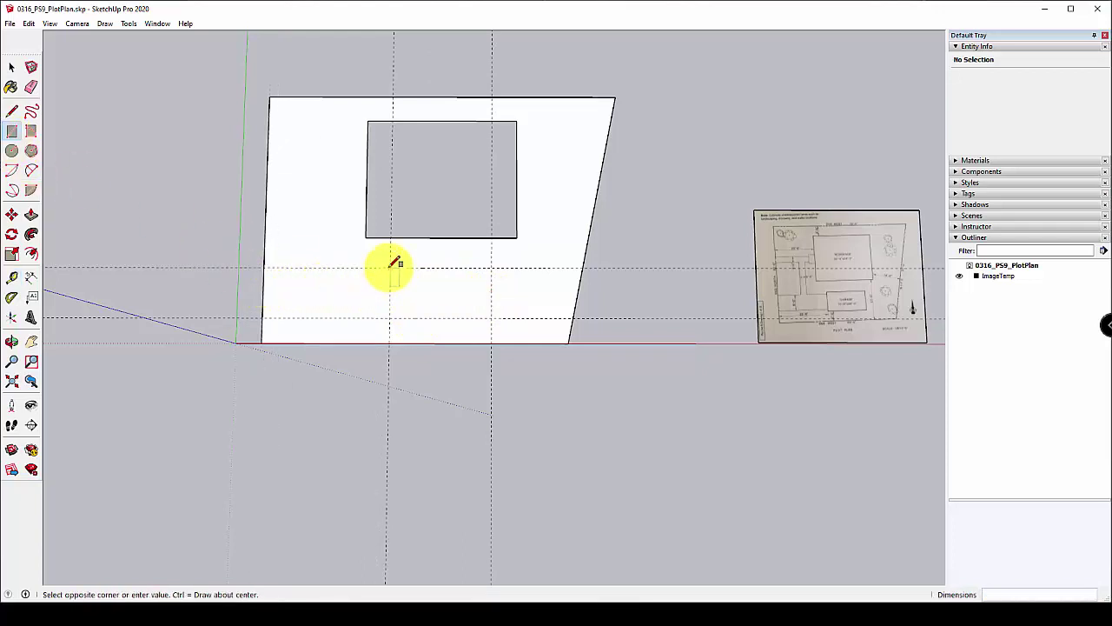
{"action": "left_click", "coordinate": [493, 318]}
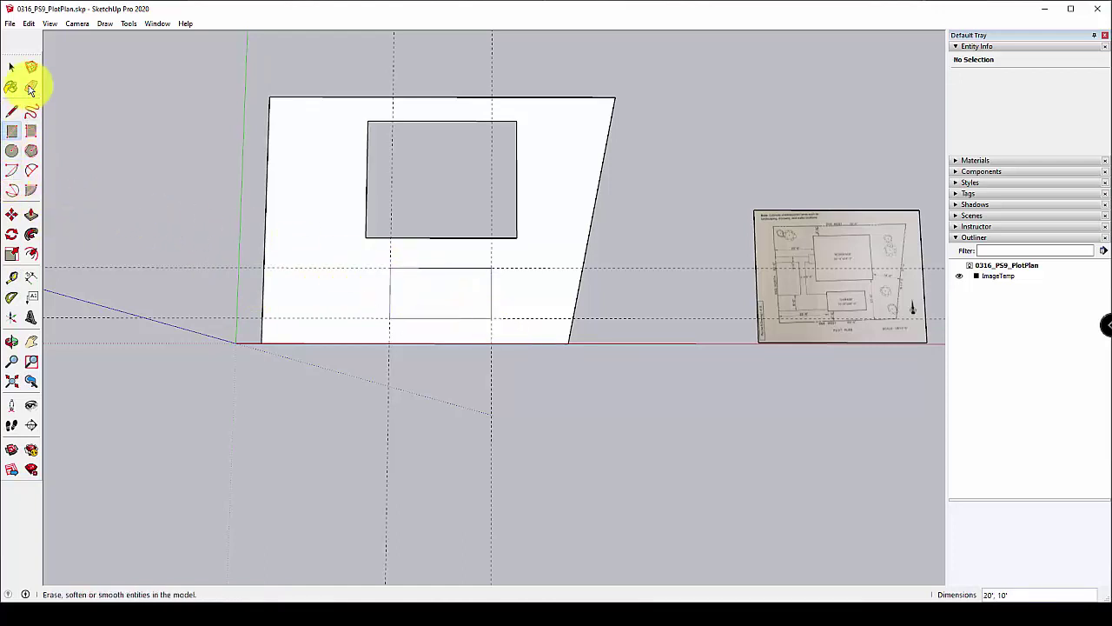
Erase the four guide lines around the garage rectangle.
{"action": "left_click", "coordinate": [31, 88]}
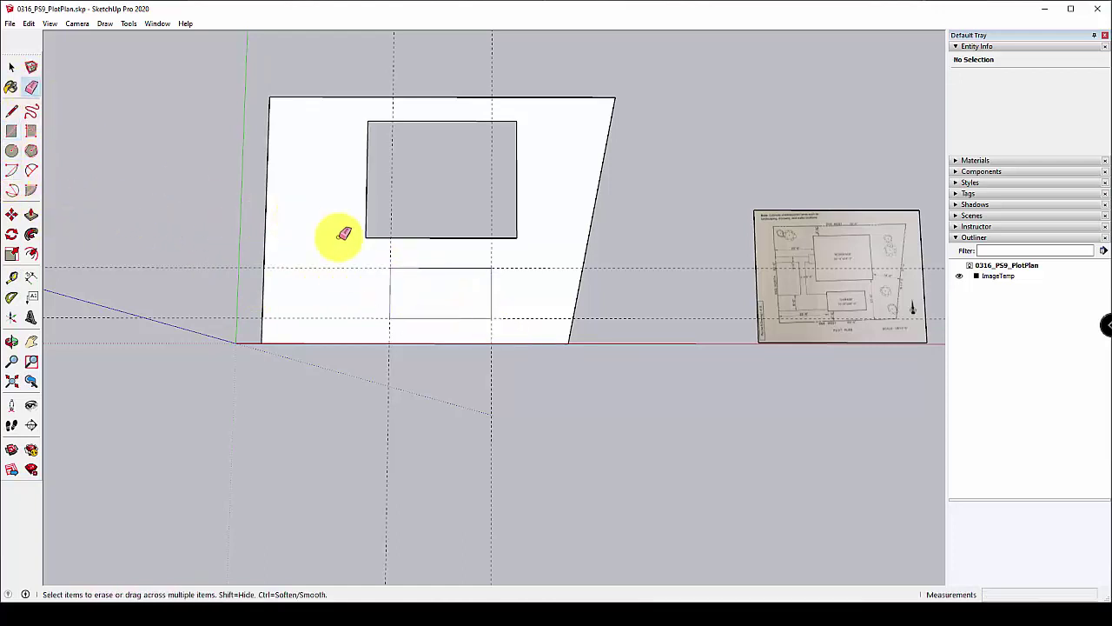
{"action": "left_click", "coordinate": [362, 266]}
{"action": "left_click", "coordinate": [394, 256]}
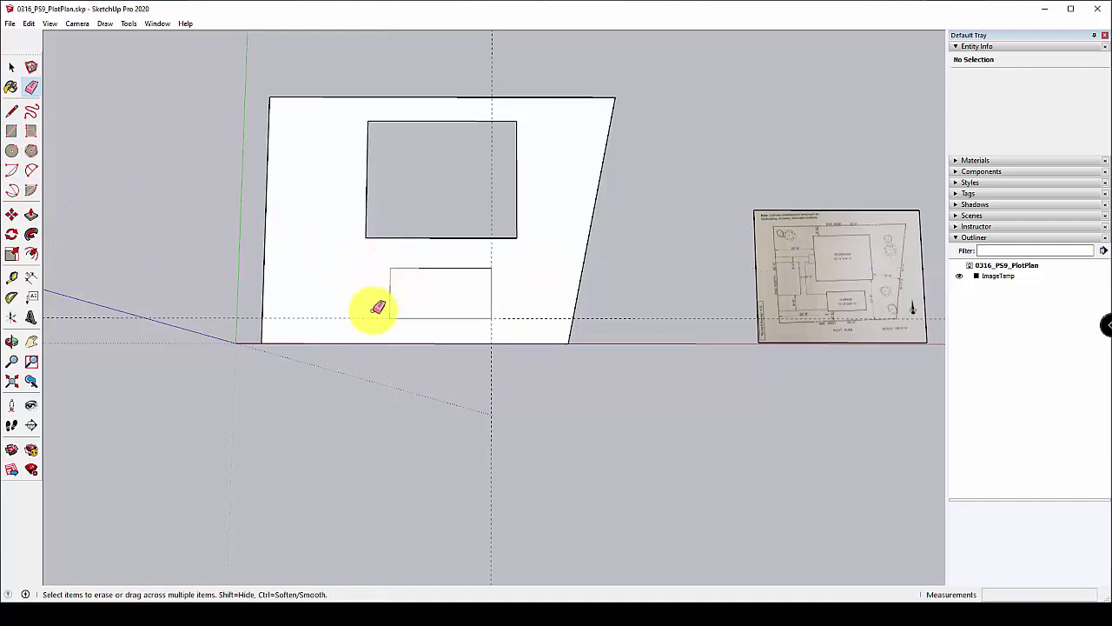
{"action": "left_click", "coordinate": [372, 318]}
{"action": "left_click", "coordinate": [492, 325]}
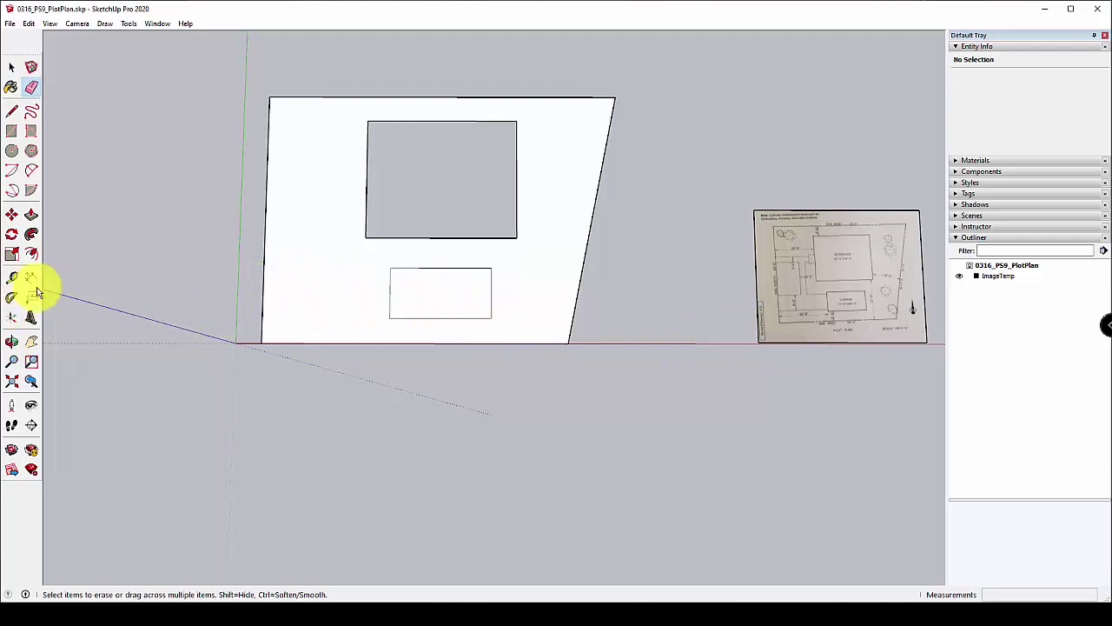
Place guides off the garage's bottom edge and 1' from its top edge.
{"action": "left_click", "coordinate": [11, 278]}
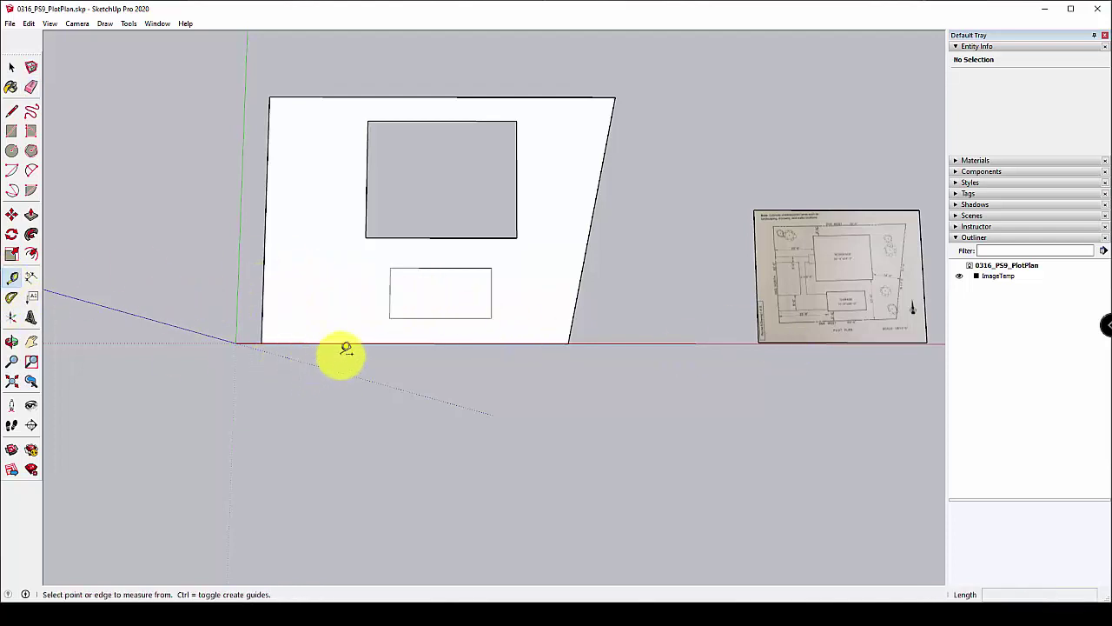
{"action": "left_click", "coordinate": [432, 316]}
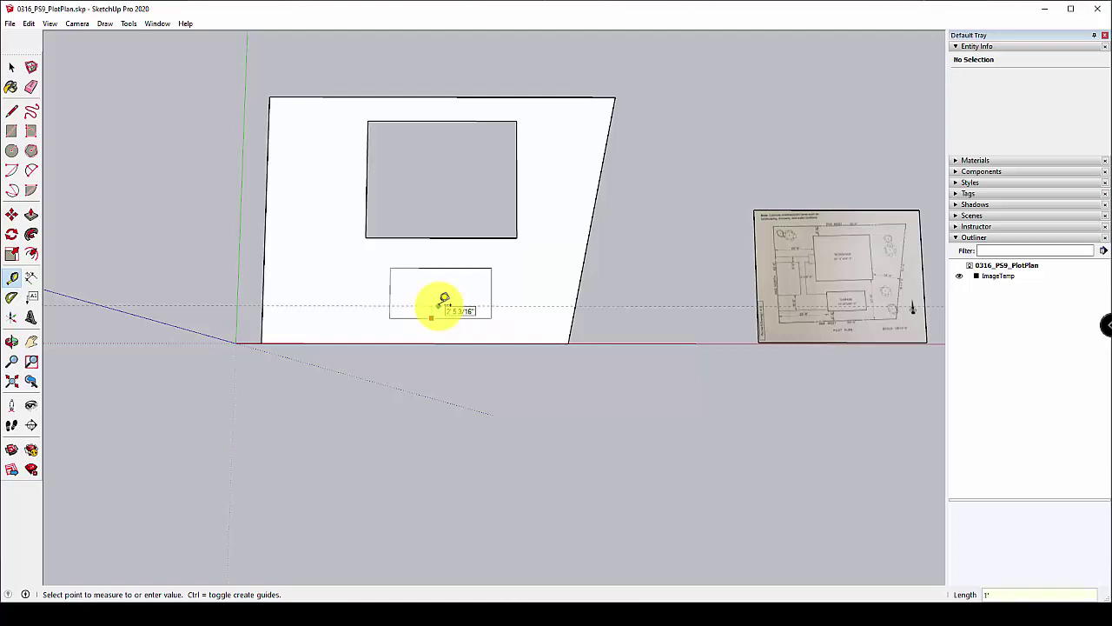
{"action": "left_click", "coordinate": [443, 298]}
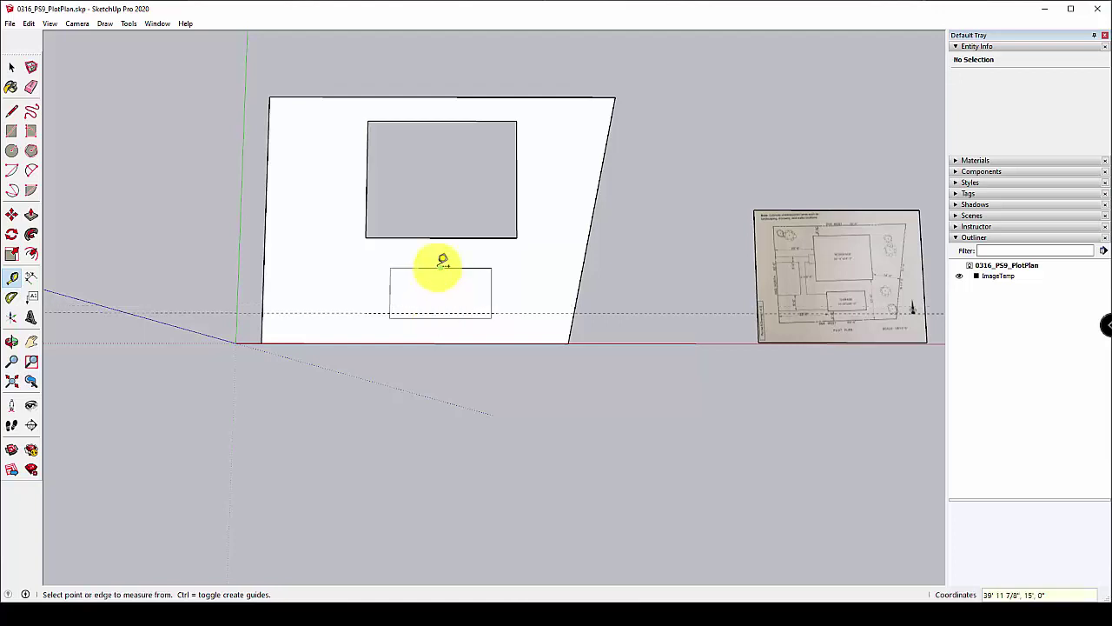
{"action": "left_click", "coordinate": [442, 266]}
{"action": "type", "text": "1'"}
{"action": "key", "text": "Return"}
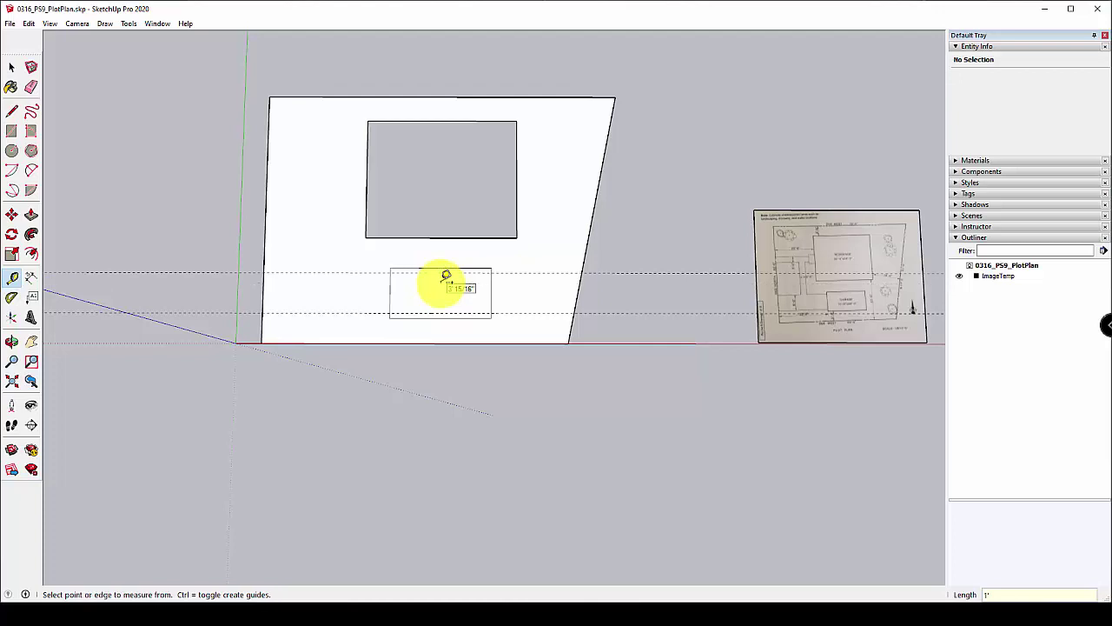
Draw the walk strip from the garage to the slab's left edge, erase its guides and view the lot front-on.
{"action": "left_click", "coordinate": [11, 130]}
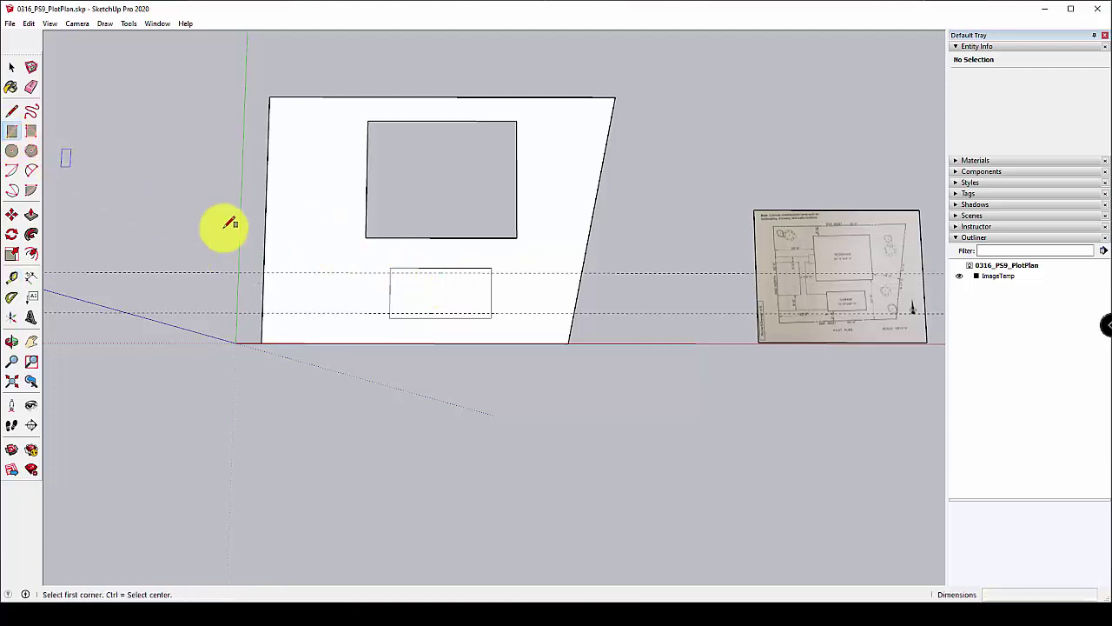
{"action": "scroll", "coordinate": [395, 274], "scroll_direction": "up", "scroll_amount": 2}
{"action": "left_click", "coordinate": [391, 271]}
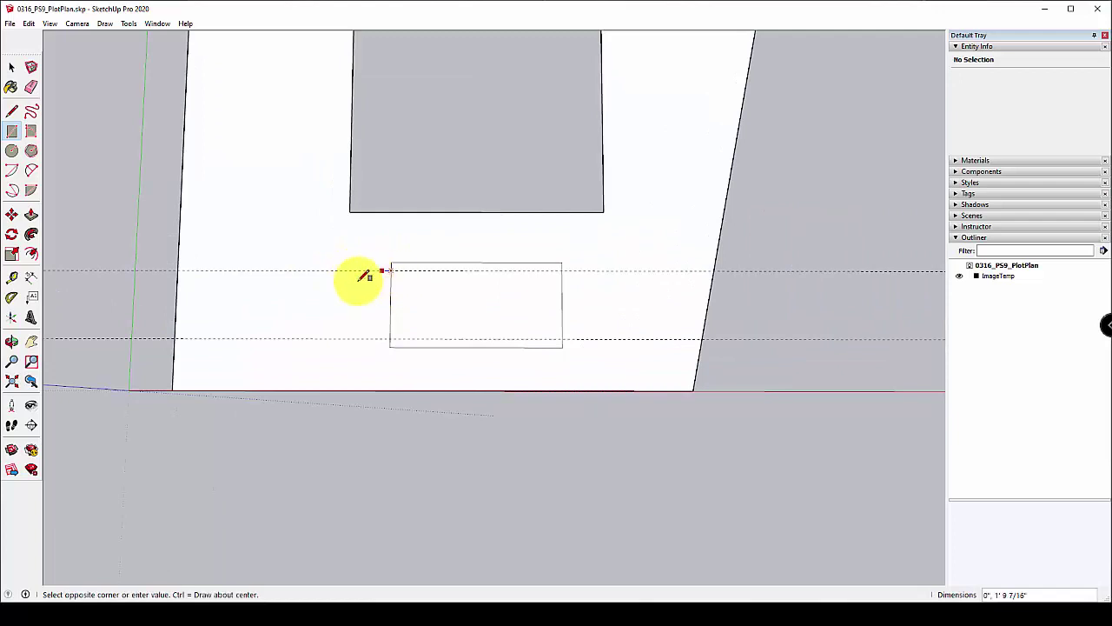
{"action": "left_click", "coordinate": [177, 338]}
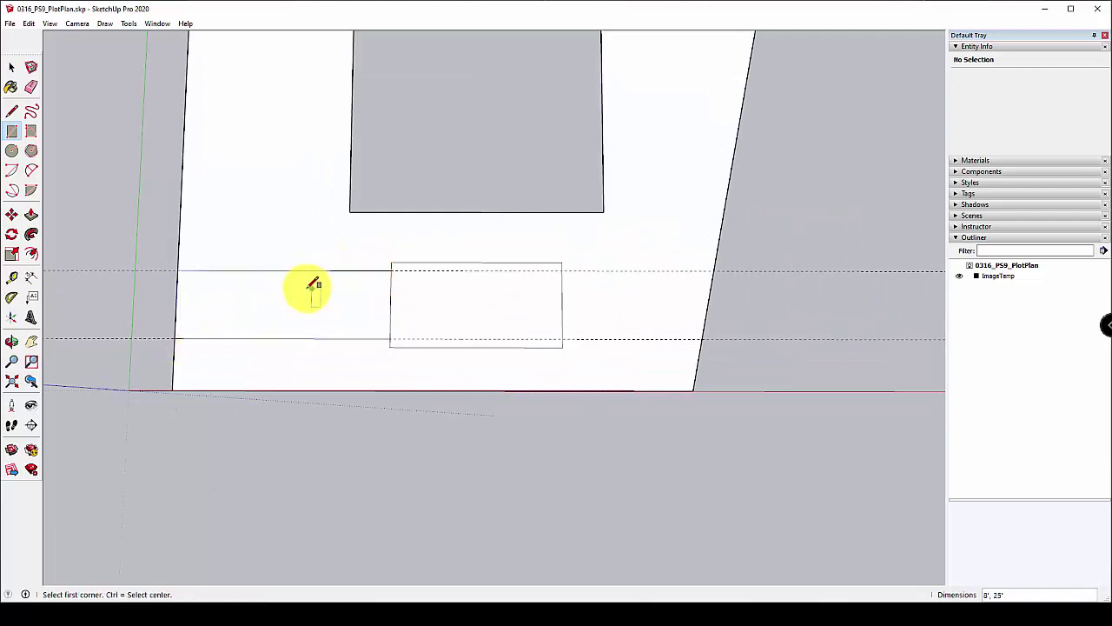
{"action": "left_click", "coordinate": [31, 87]}
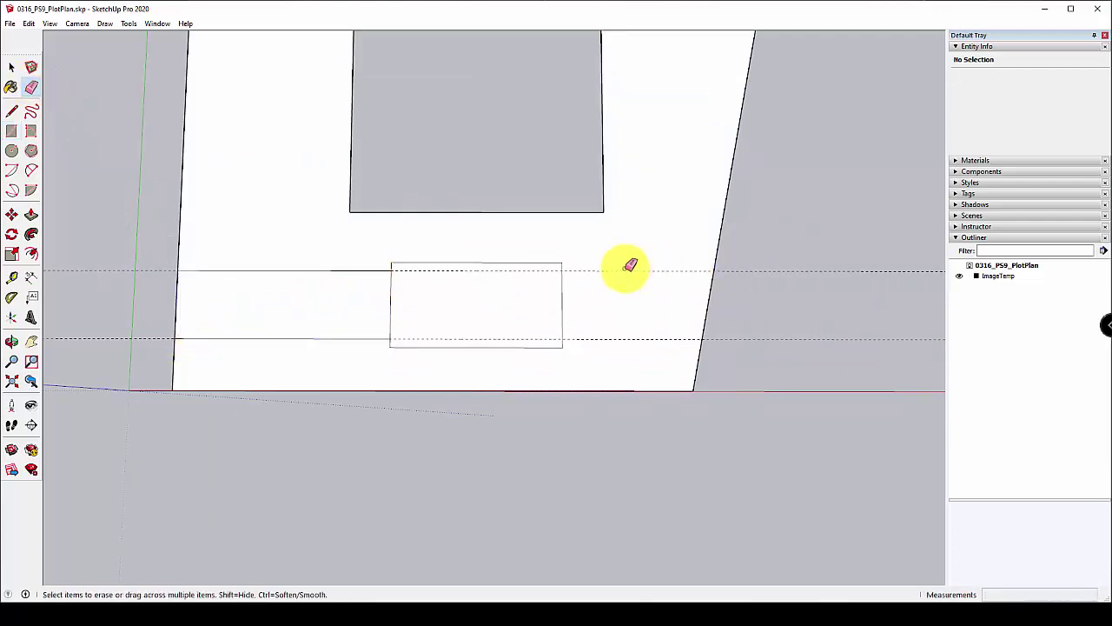
{"action": "left_click_drag", "start_coordinate": [621, 261], "coordinate": [629, 344]}
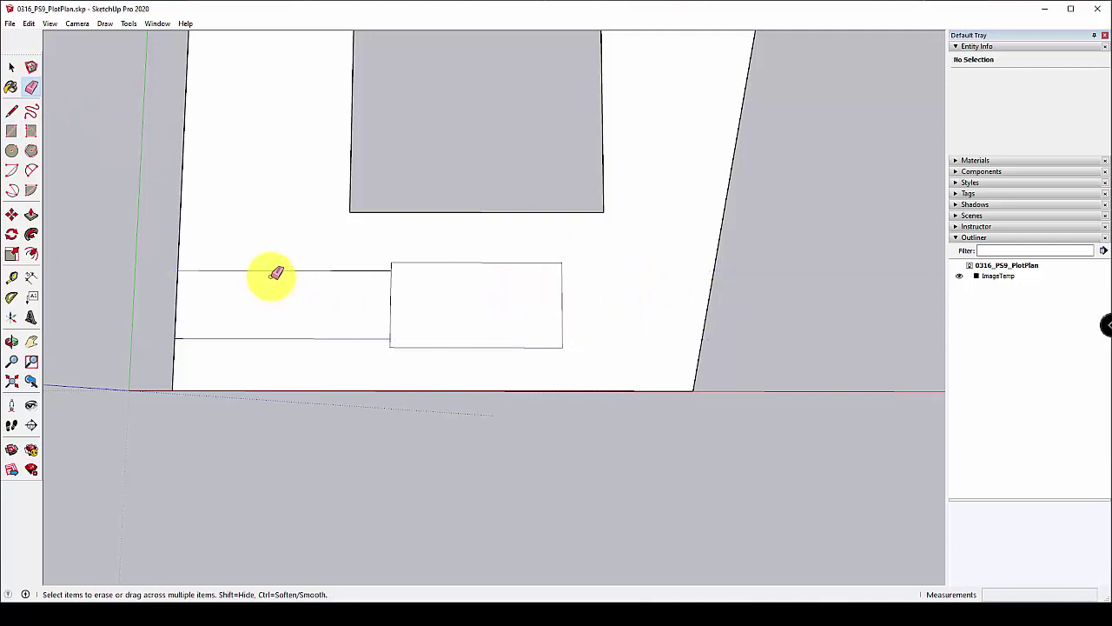
{"action": "middle_click_drag", "start_coordinate": [348, 245], "coordinate": [367, 353]}
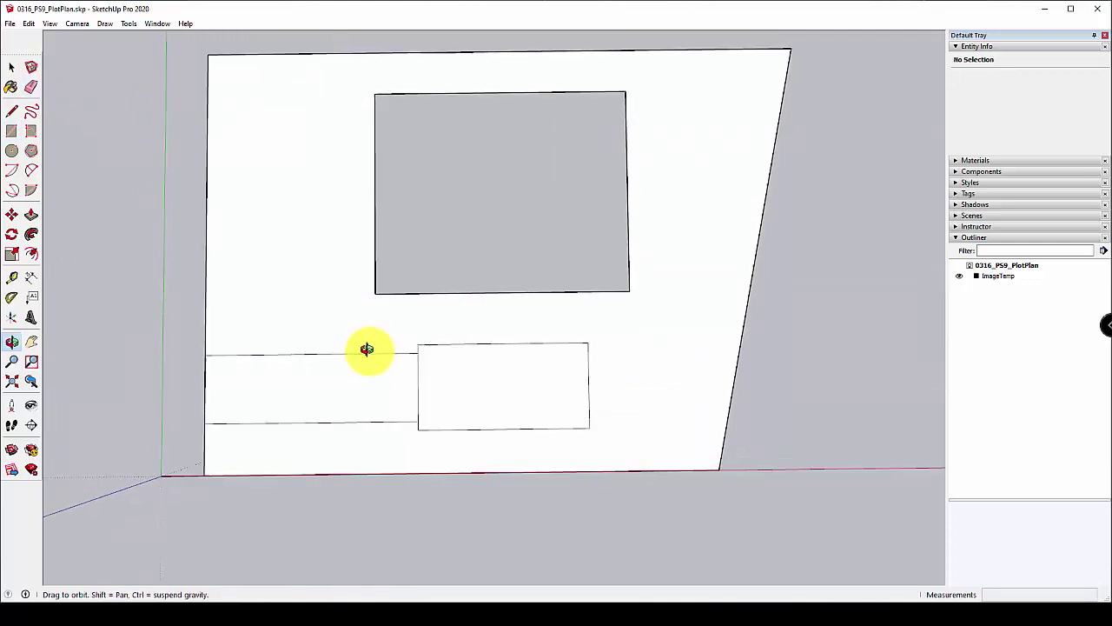
Lay out horizontal guides 2' apart below the house's top edge and a vertical guide left of the house.
{"action": "left_click", "coordinate": [12, 277]}
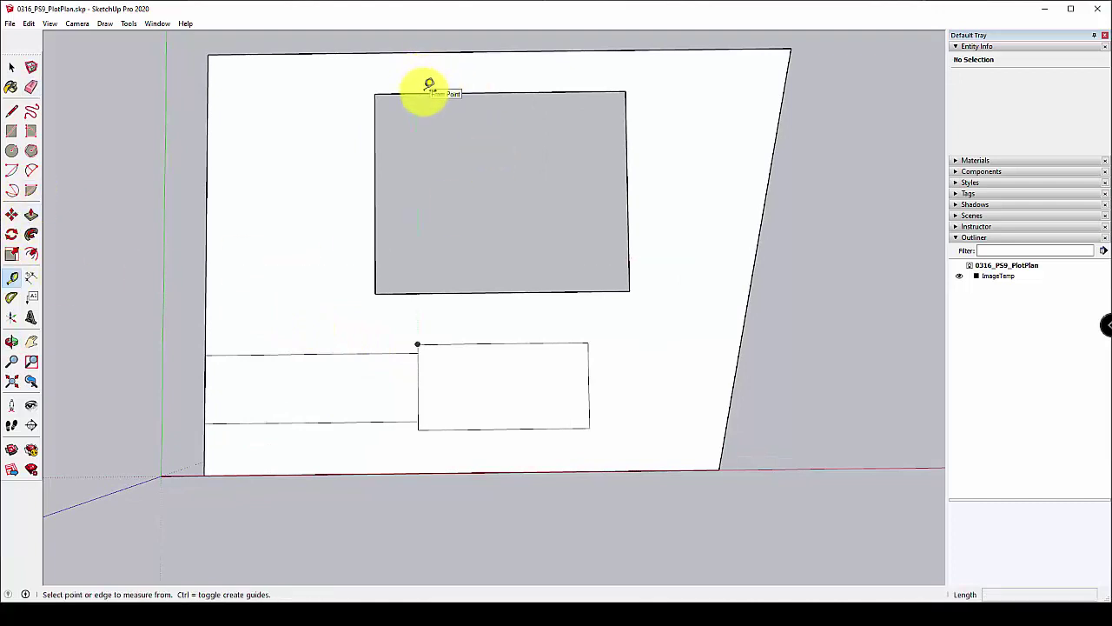
{"action": "left_click", "coordinate": [424, 92]}
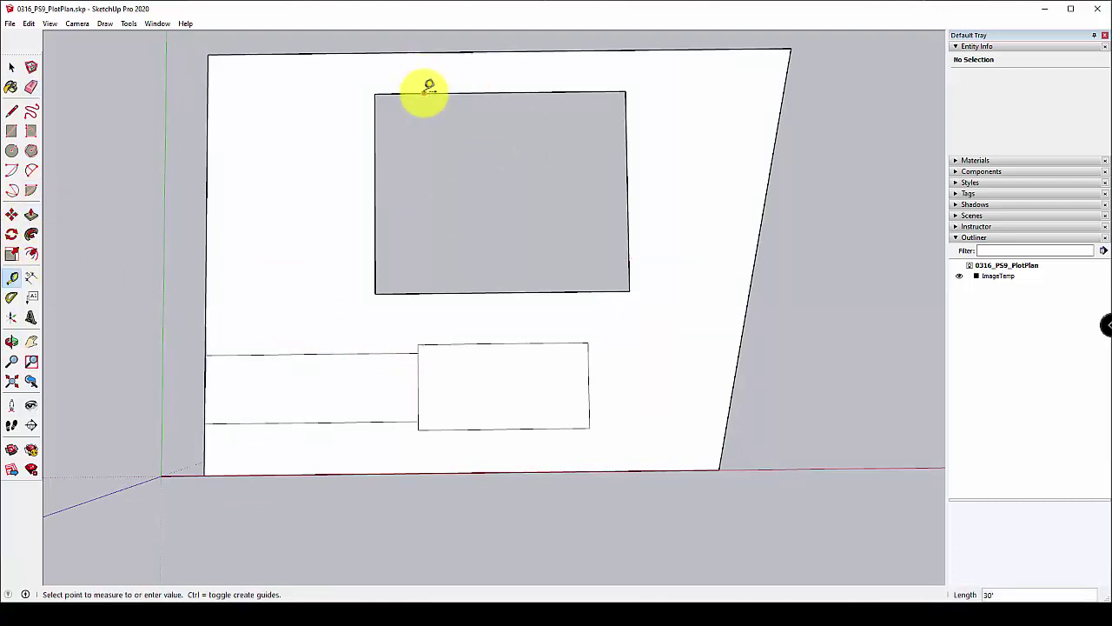
{"action": "left_click", "coordinate": [380, 186]}
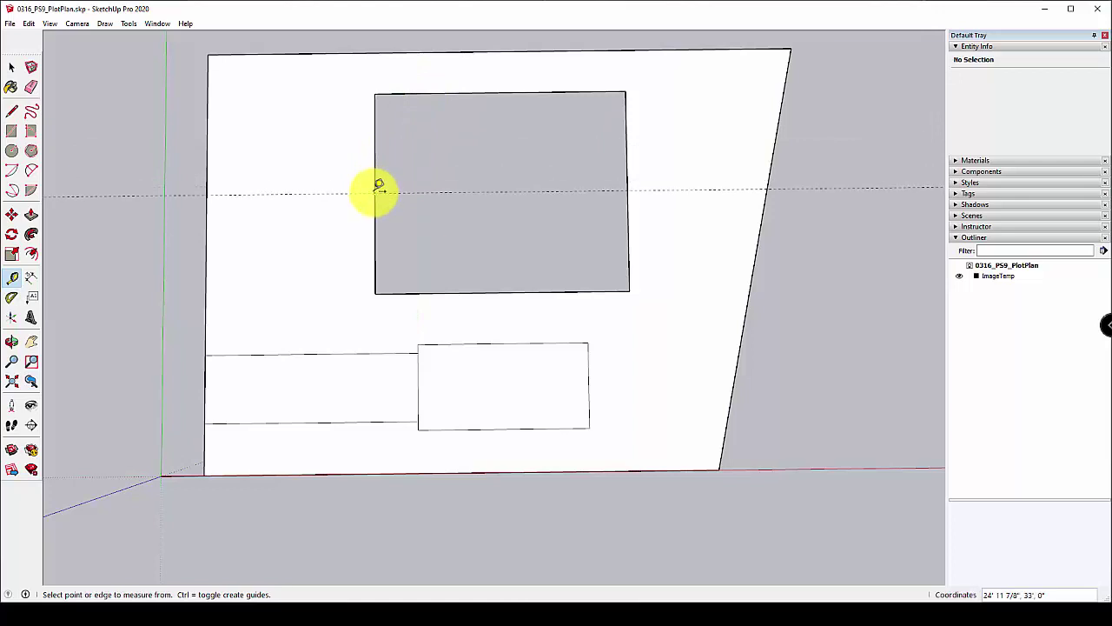
{"action": "left_click", "coordinate": [321, 193]}
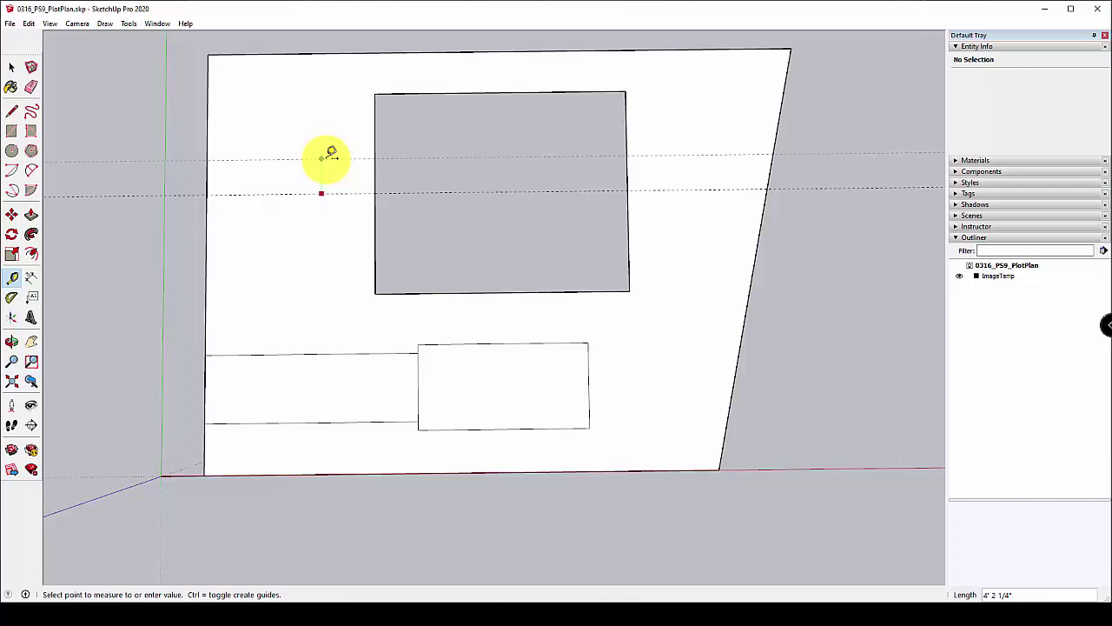
{"action": "key", "text": "Return"}
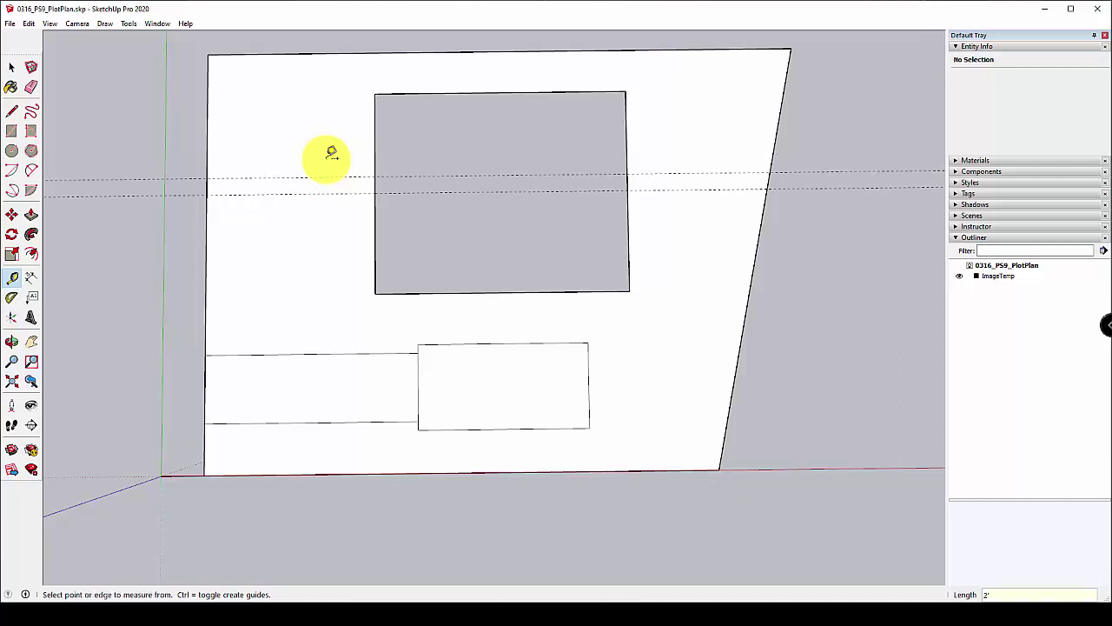
{"action": "left_click", "coordinate": [346, 193]}
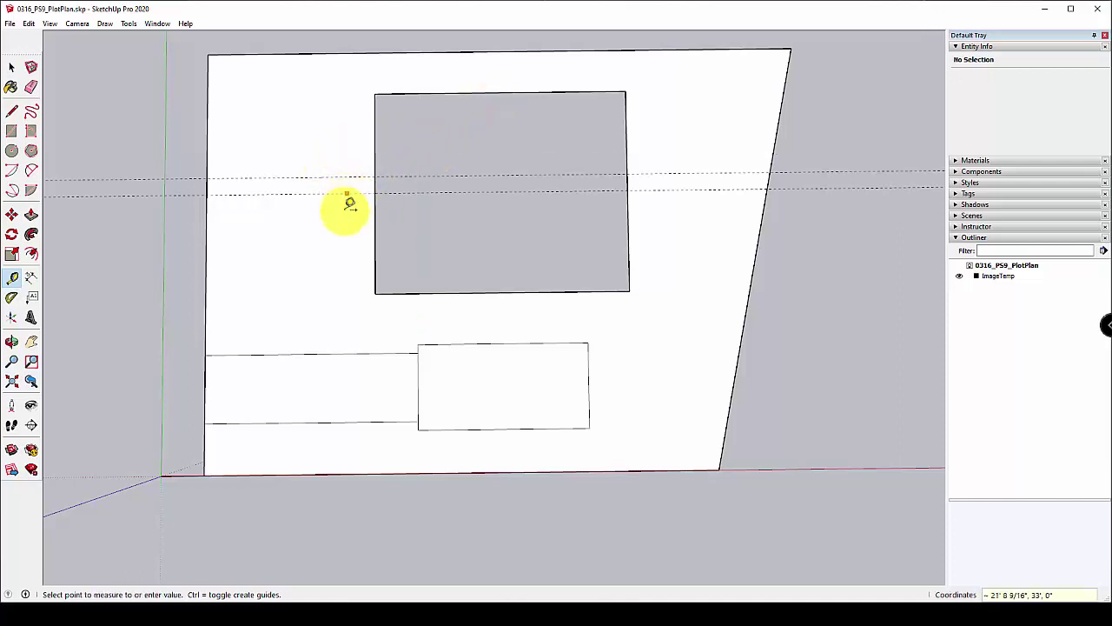
{"action": "left_click", "coordinate": [348, 213]}
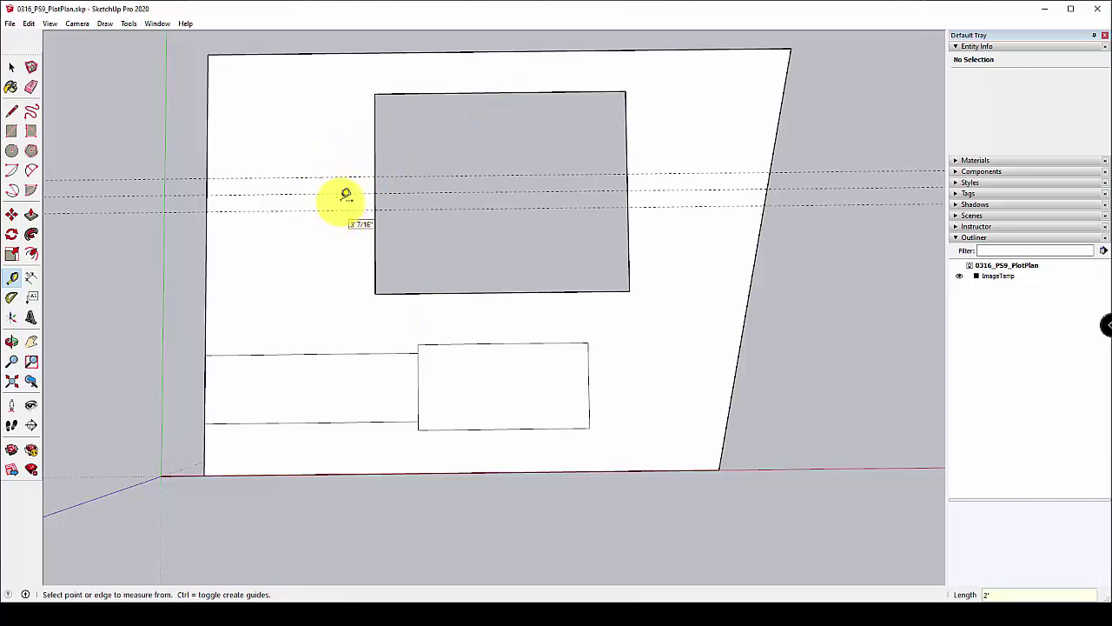
{"action": "left_click", "coordinate": [375, 162]}
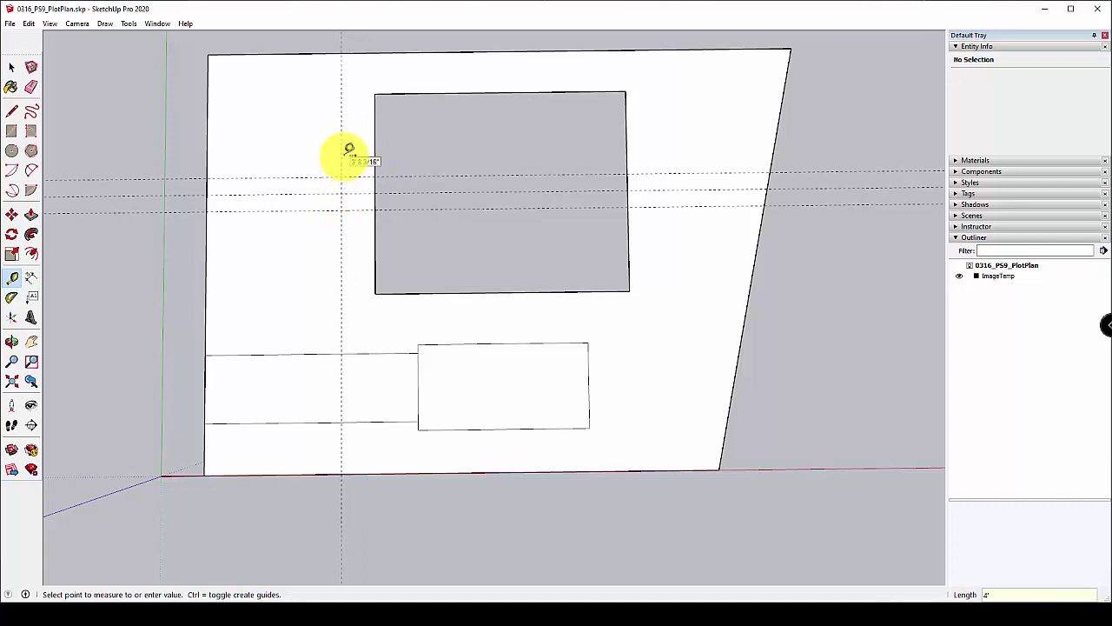
{"action": "left_click", "coordinate": [341, 153]}
Draw the small landing against the house's left side and erase the middle horizontal and vertical guides.
{"action": "left_click", "coordinate": [12, 131]}
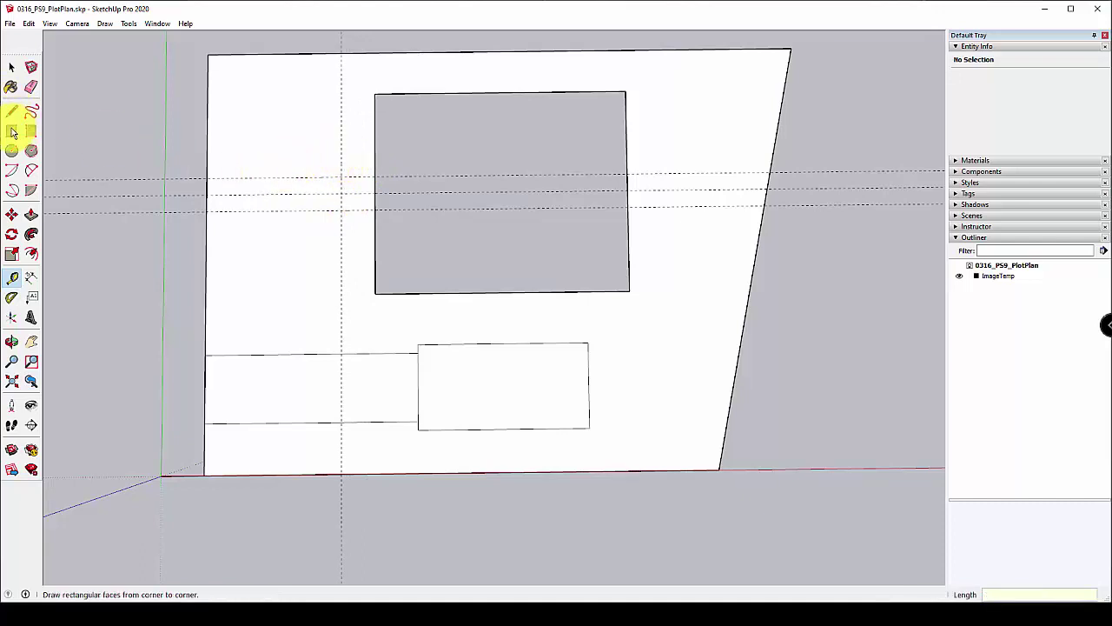
{"action": "left_click", "coordinate": [341, 177]}
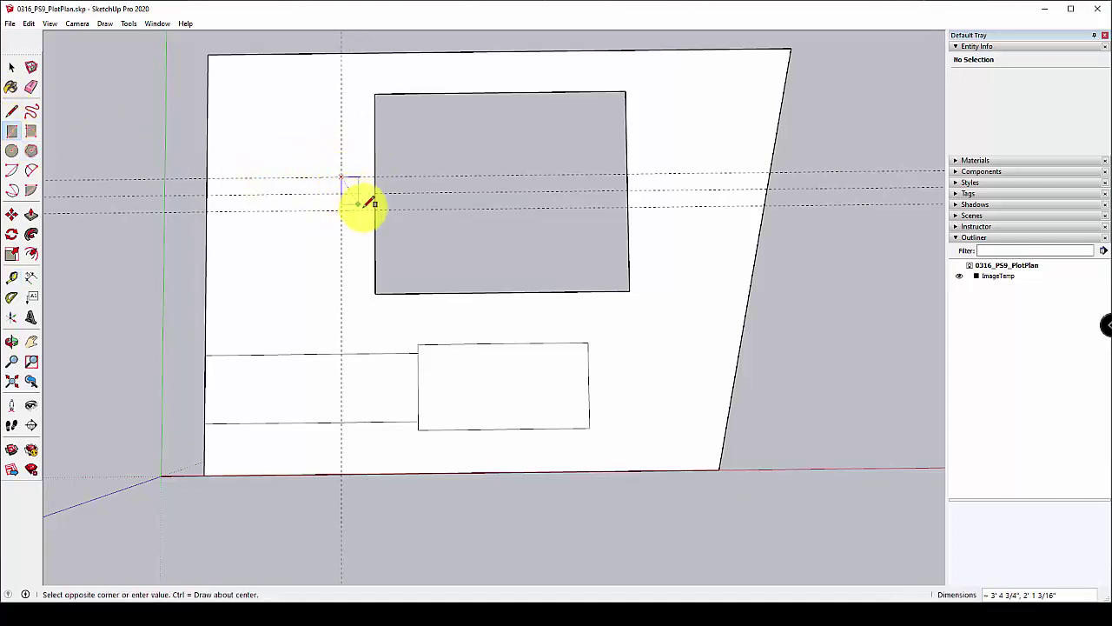
{"action": "left_click", "coordinate": [374, 208]}
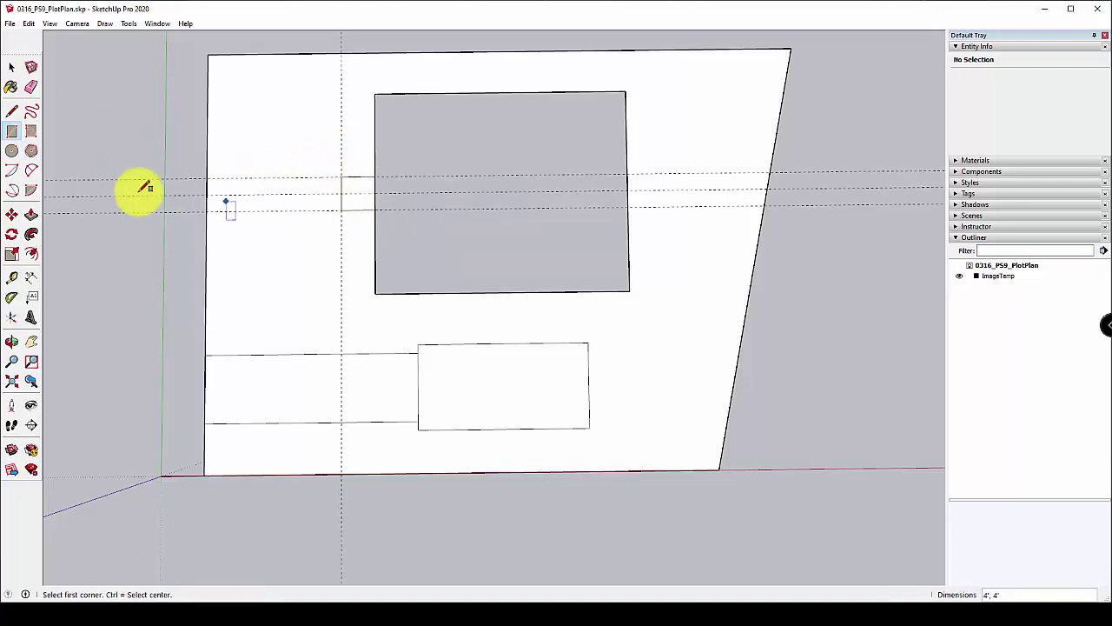
{"action": "left_click", "coordinate": [32, 87]}
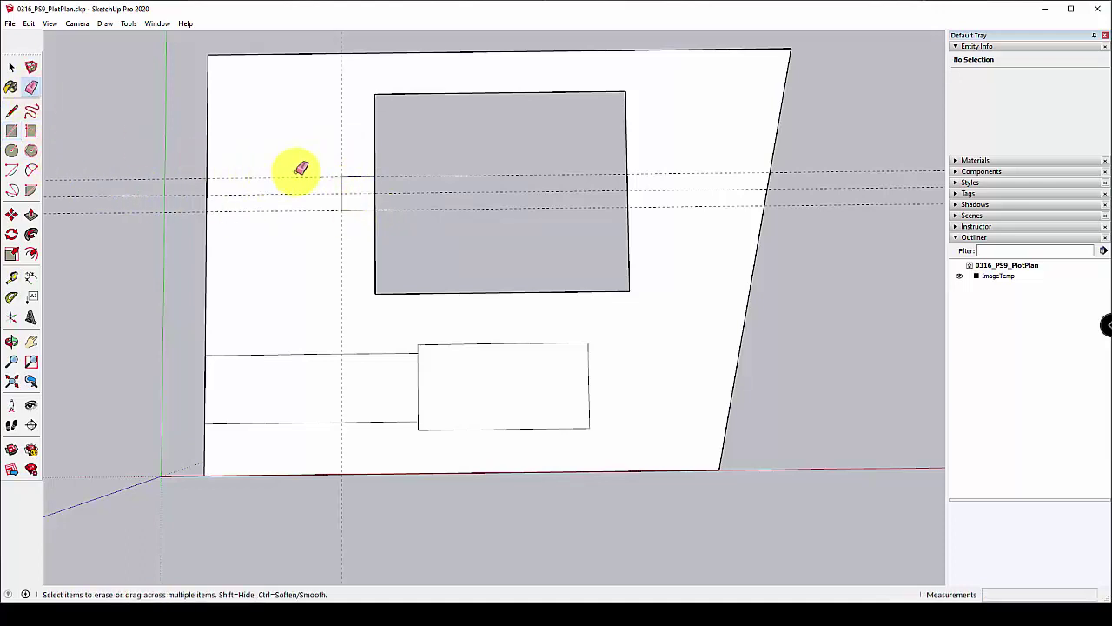
{"action": "left_click", "coordinate": [260, 192]}
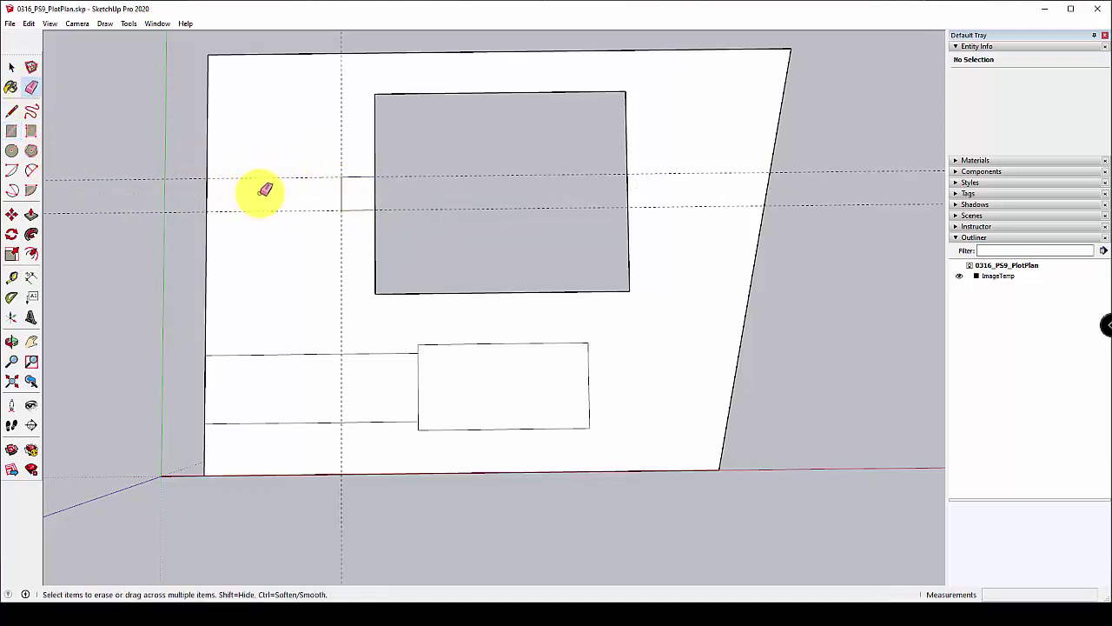
{"action": "left_click", "coordinate": [343, 141]}
{"action": "left_click", "coordinate": [11, 278]}
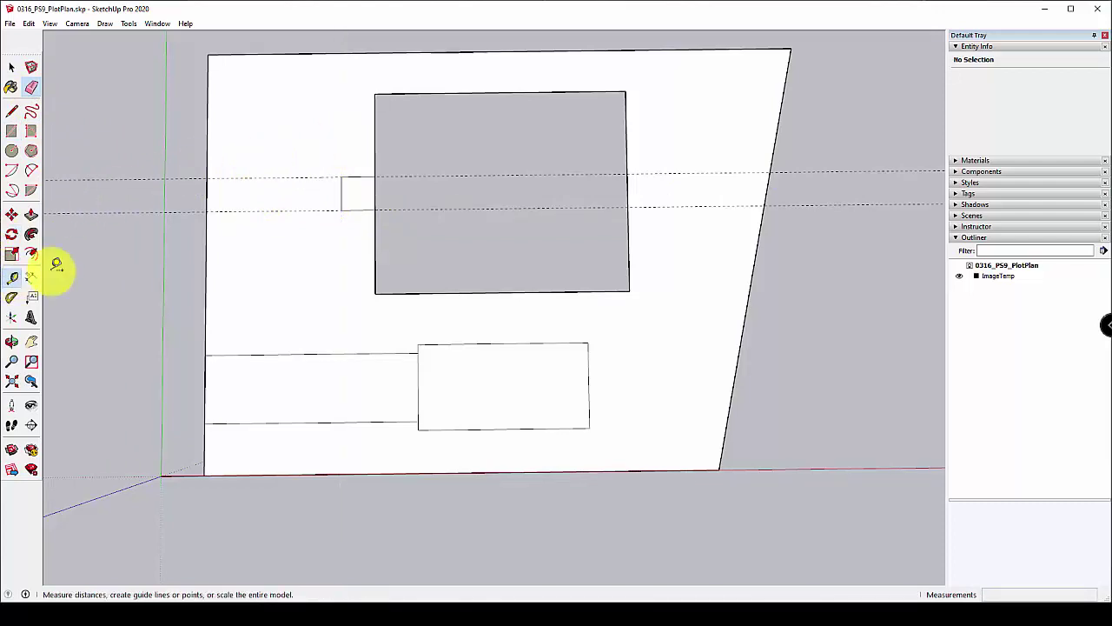
Draw a narrow walkway rectangle from the lot's left edge to the landing, then delete all guides.
{"action": "left_click", "coordinate": [270, 177]}
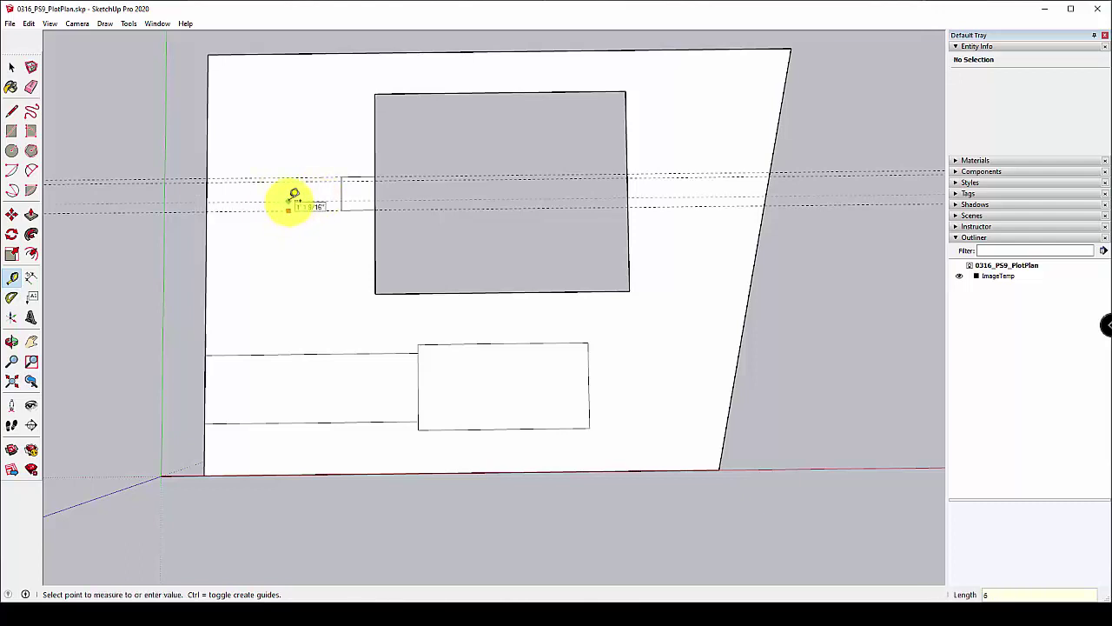
{"action": "left_click", "coordinate": [11, 130]}
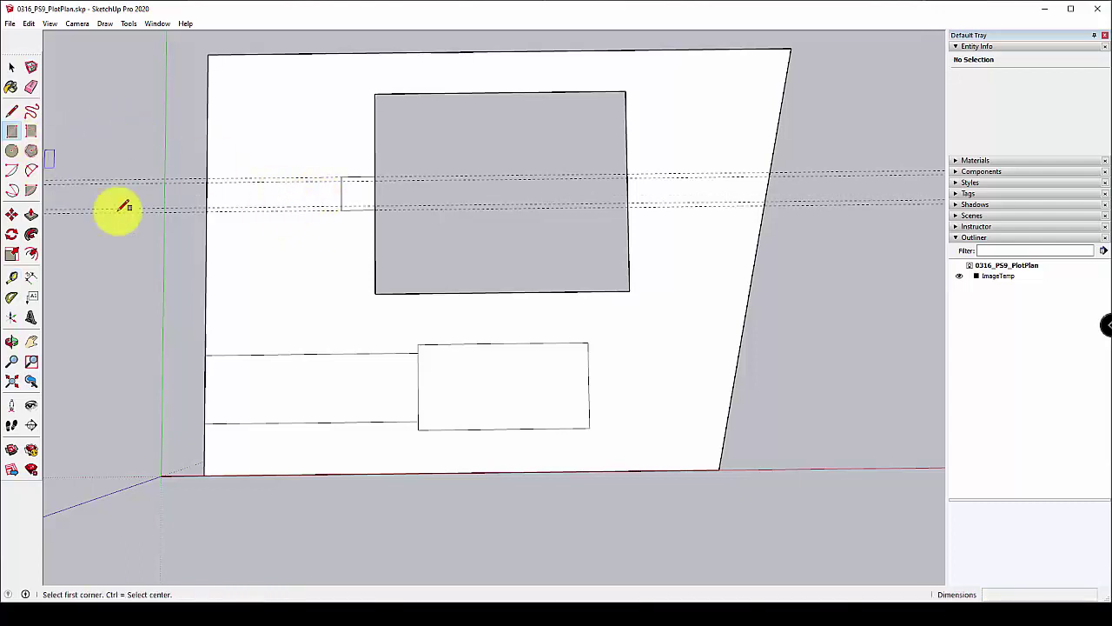
{"action": "scroll", "coordinate": [122, 211], "scroll_direction": "up", "scroll_amount": 2}
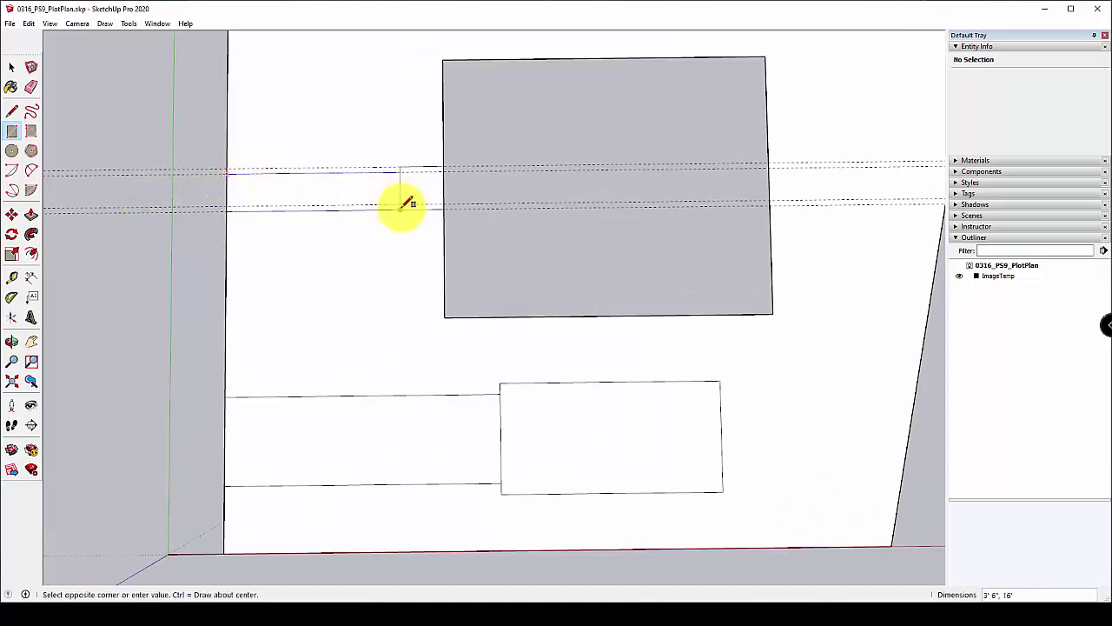
{"action": "scroll", "coordinate": [401, 207], "scroll_direction": "up", "scroll_amount": 2}
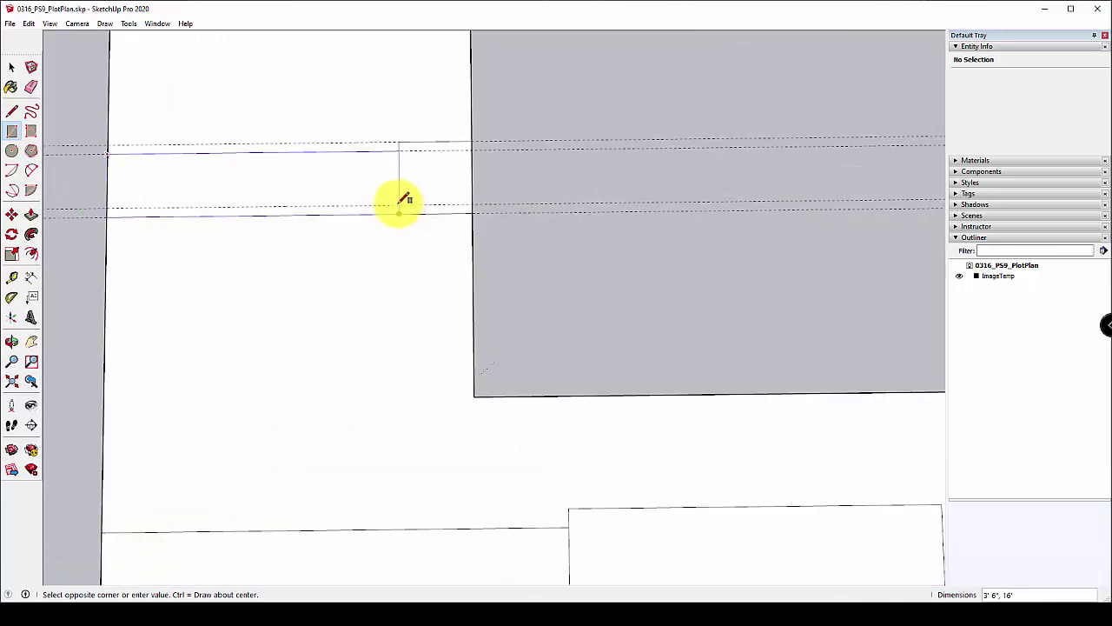
{"action": "left_click", "coordinate": [402, 203]}
{"action": "scroll", "coordinate": [368, 194], "scroll_direction": "down", "scroll_amount": 4}
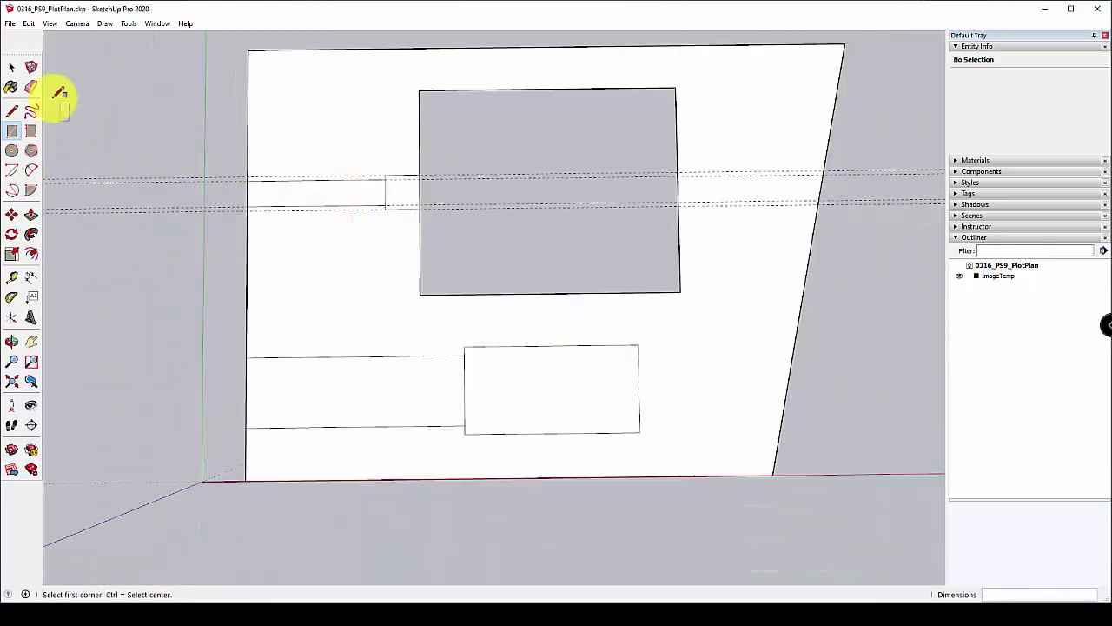
{"action": "left_click", "coordinate": [33, 89]}
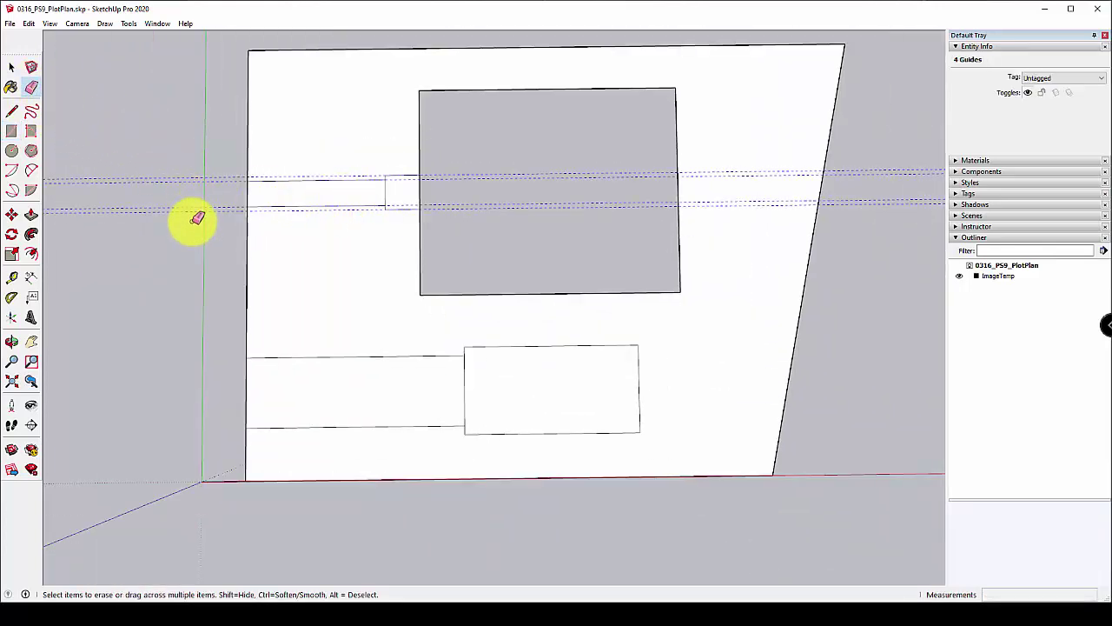
{"action": "key", "text": "Delete"}
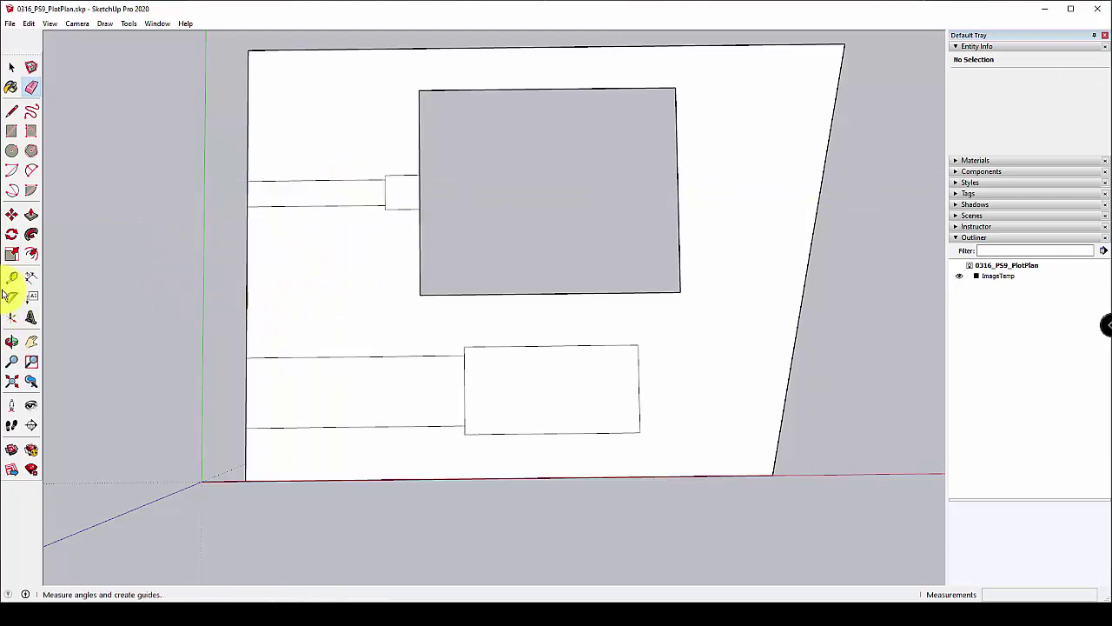
Read the 3'-0" walk sizes on the plot plan image and set a vertical guide near the landing.
{"action": "mouse_move", "coordinate": [174, 305]}
{"action": "middle_mouse_down", "text": "shift"}
{"action": "mouse_move", "coordinate": [533, 338]}
{"action": "mouse_move", "coordinate": [525, 309]}
{"action": "mouse_move", "coordinate": [390, 269]}
{"action": "middle_mouse_up", "text": "shift"}
{"action": "key", "text": "t"}
{"action": "scroll", "coordinate": [446, 268], "scroll_direction": "up", "scroll_amount": 5}
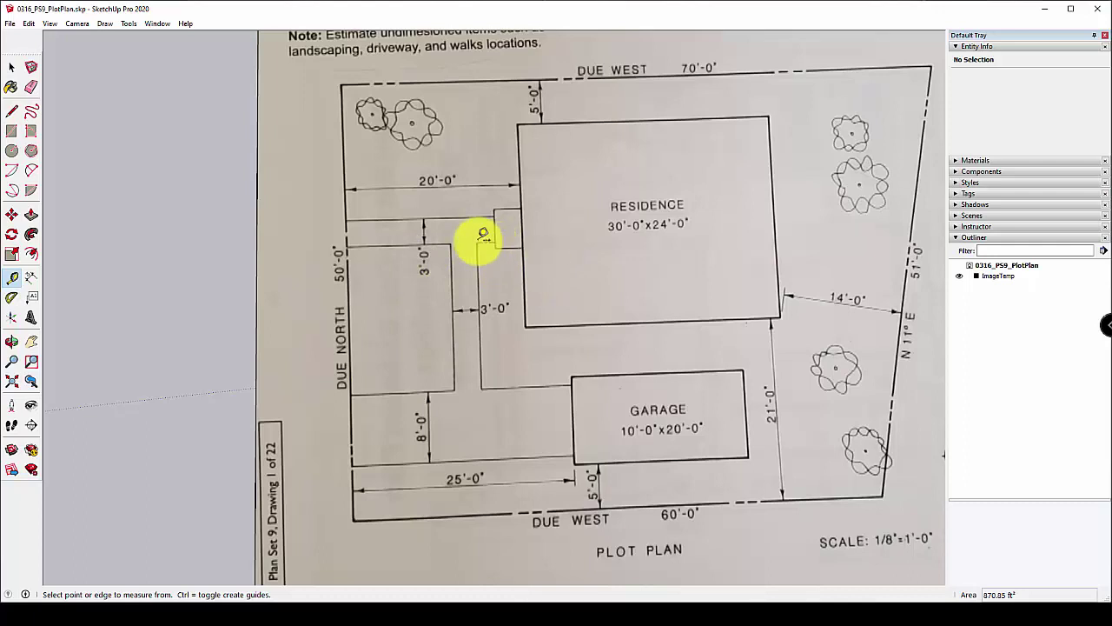
{"action": "mouse_move", "coordinate": [441, 251]}
{"action": "middle_mouse_down"}
{"action": "mouse_move", "coordinate": [687, 266]}
{"action": "mouse_move", "coordinate": [573, 290]}
{"action": "mouse_move", "coordinate": [734, 308]}
{"action": "mouse_move", "coordinate": [613, 286]}
{"action": "mouse_move", "coordinate": [839, 352]}
{"action": "mouse_move", "coordinate": [710, 357]}
{"action": "mouse_move", "coordinate": [473, 215]}
{"action": "mouse_move", "coordinate": [449, 231]}
{"action": "middle_mouse_up"}
{"action": "scroll", "coordinate": [441, 174], "scroll_direction": "up", "scroll_amount": 2}
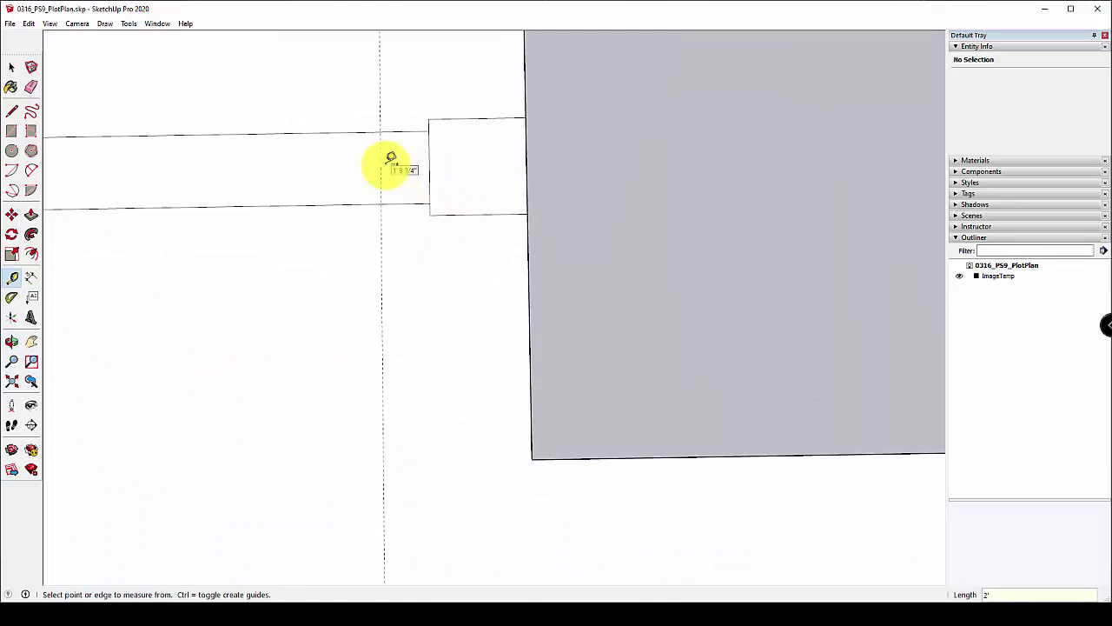
Draw a 3'-wide walk rectangle between guides from the front walkway down to the garage walk.
{"action": "left_click", "coordinate": [380, 179]}
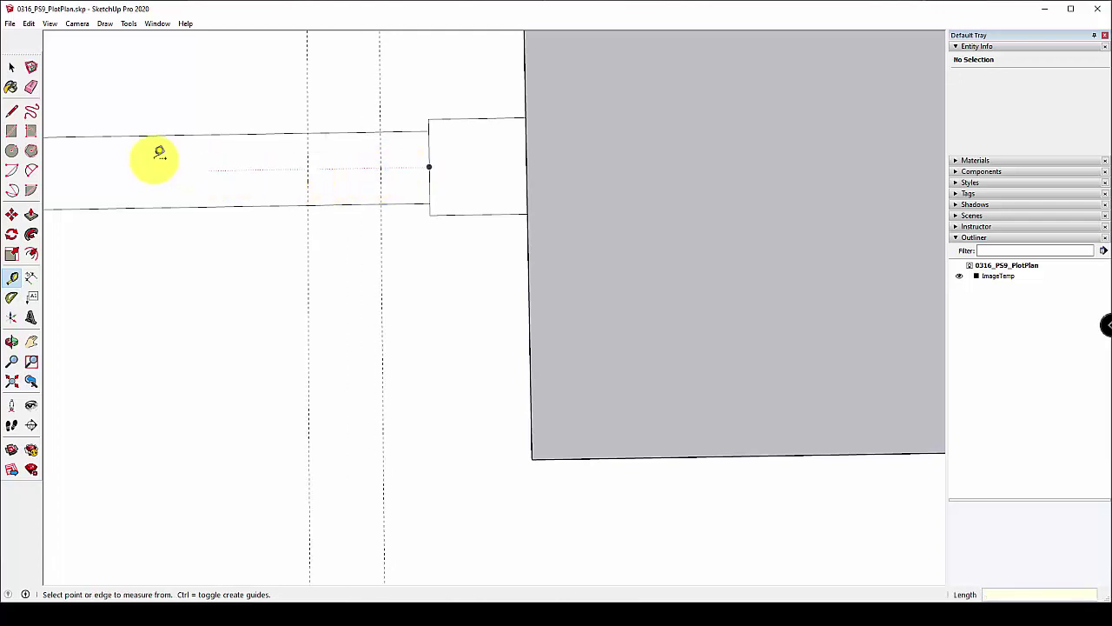
{"action": "left_click", "coordinate": [11, 130]}
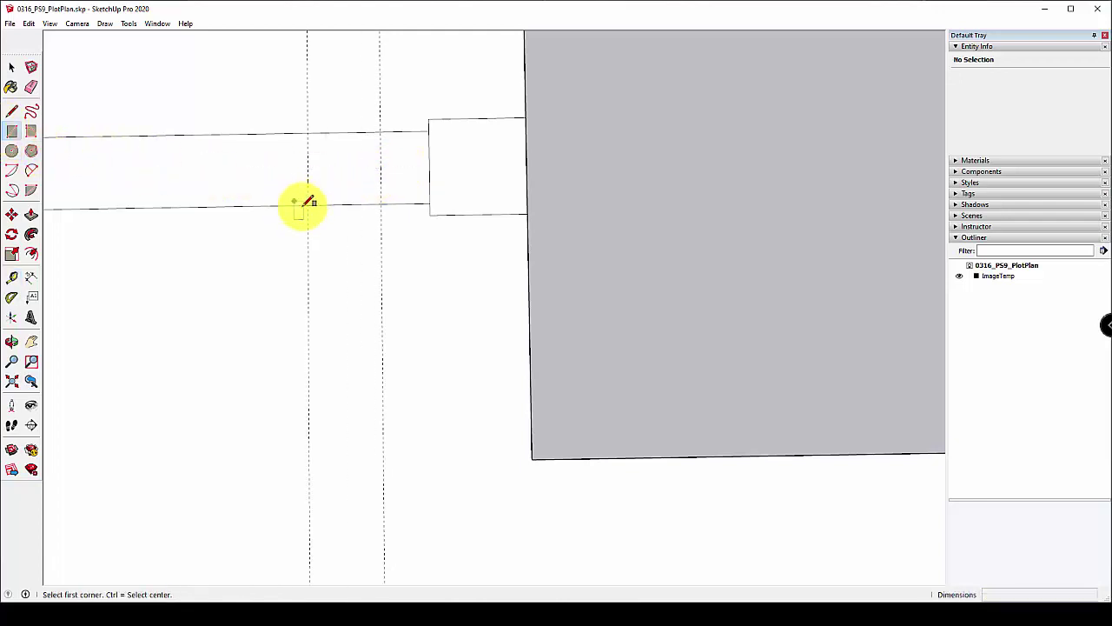
{"action": "left_click", "coordinate": [309, 207]}
{"action": "scroll", "coordinate": [348, 417], "scroll_direction": "down", "scroll_amount": 3}
{"action": "middle_click_drag", "start_coordinate": [371, 454], "coordinate": [330, 231], "text": "shift"}
{"action": "left_click", "coordinate": [345, 373]}
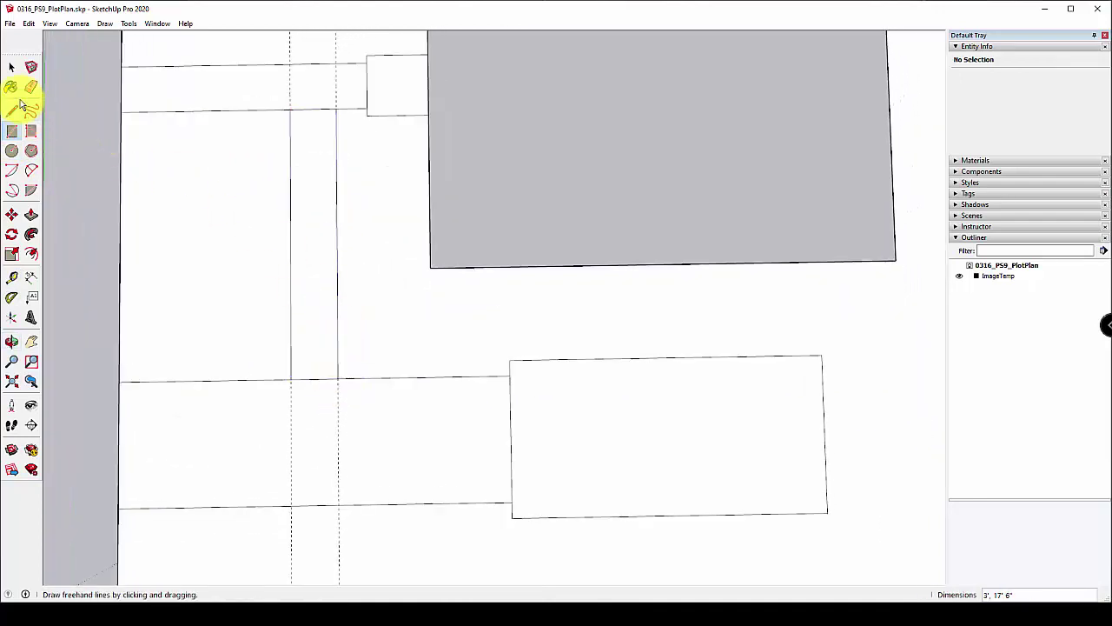
Erase the edge dividing the new walk from the front walkway.
{"action": "left_click", "coordinate": [30, 87]}
{"action": "left_click", "coordinate": [331, 113]}
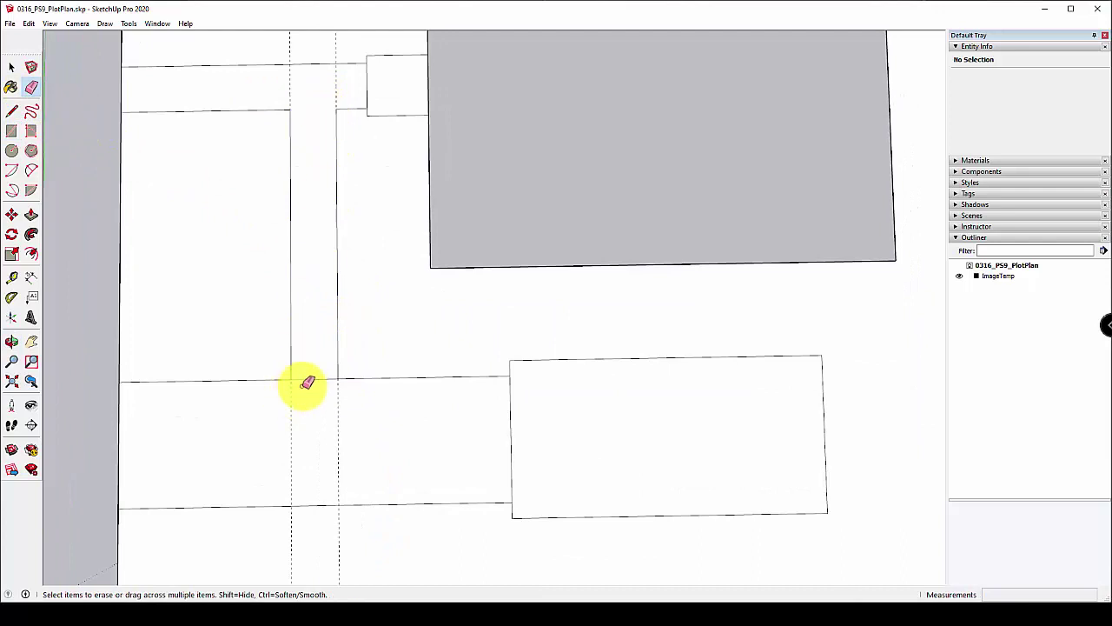
{"action": "scroll", "coordinate": [297, 414], "scroll_direction": "down", "scroll_amount": 2}
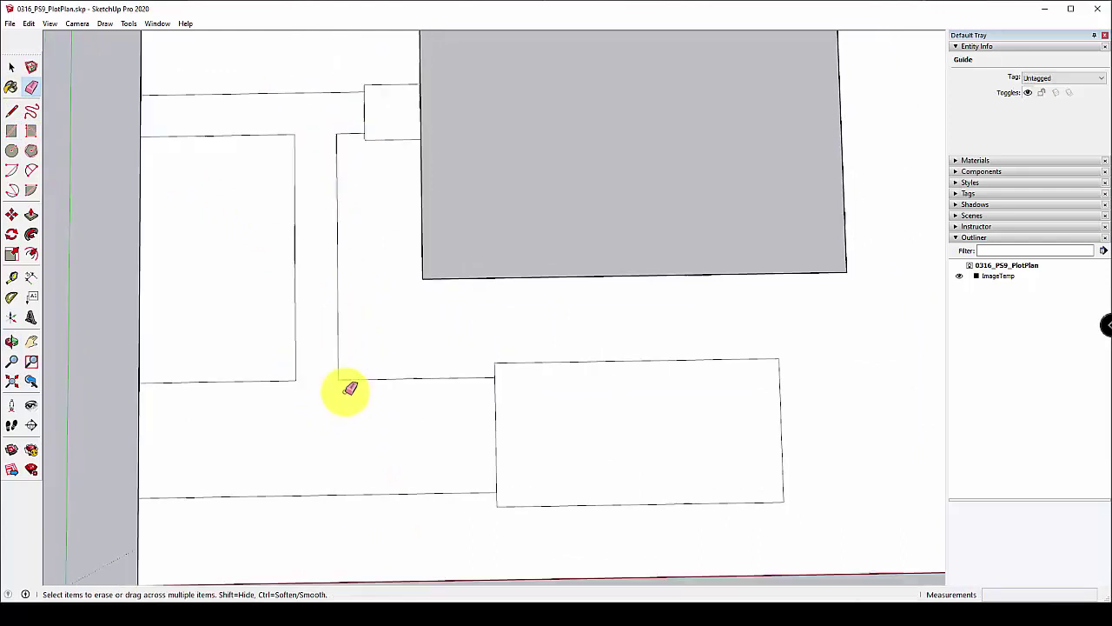
{"action": "middle_click_drag", "start_coordinate": [348, 390], "coordinate": [323, 310]}
{"action": "scroll", "coordinate": [596, 307], "scroll_direction": "down", "scroll_amount": 2}
{"action": "middle_click_drag", "start_coordinate": [596, 308], "coordinate": [555, 302]}
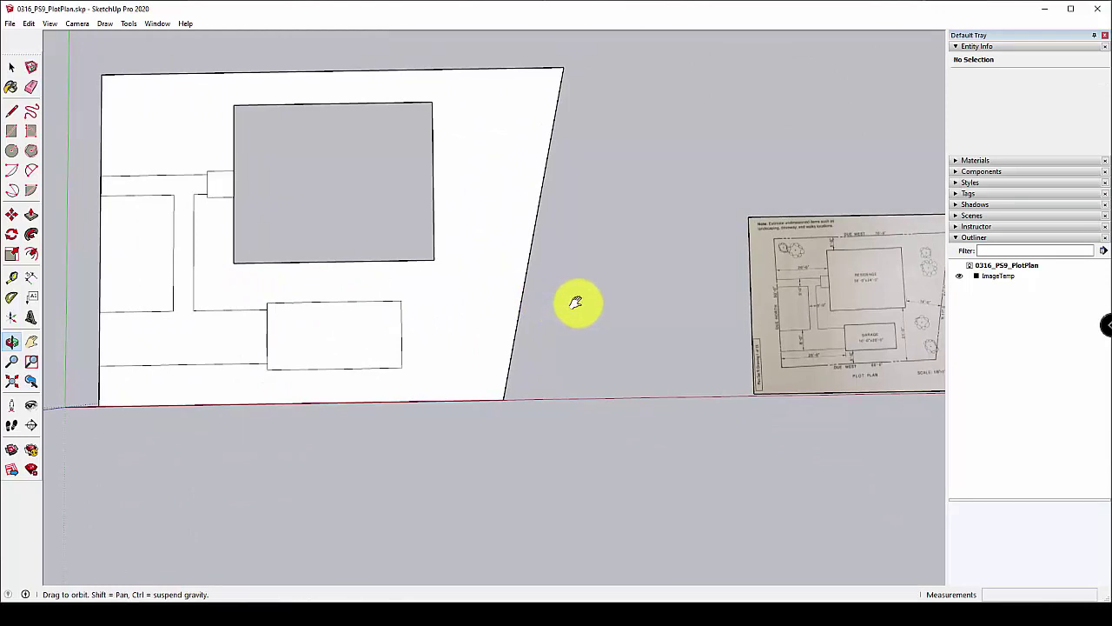
{"action": "middle_click_drag", "start_coordinate": [576, 302], "coordinate": [685, 305]}
{"action": "scroll", "coordinate": [449, 251], "scroll_direction": "up", "scroll_amount": 6}
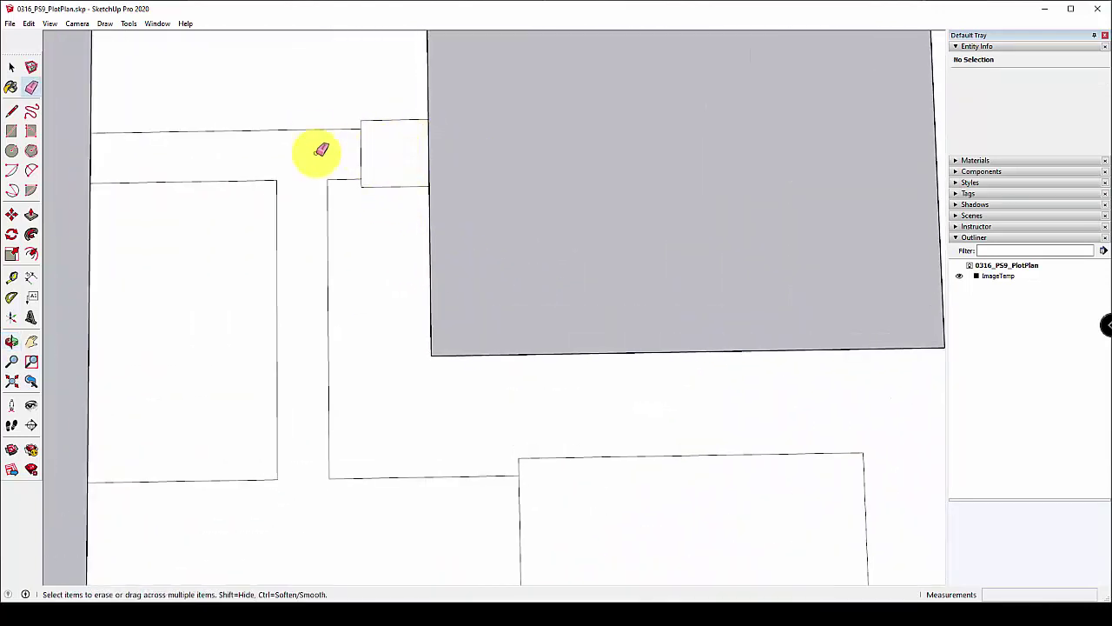
{"action": "scroll", "coordinate": [383, 177], "scroll_direction": "down", "scroll_amount": 3}
{"action": "mouse_move", "coordinate": [413, 184]}
{"action": "middle_mouse_down"}
{"action": "mouse_move", "coordinate": [405, 243]}
{"action": "mouse_move", "coordinate": [422, 250]}
{"action": "mouse_move", "coordinate": [461, 232]}
{"action": "mouse_move", "coordinate": [504, 246]}
{"action": "mouse_move", "coordinate": [575, 148]}
{"action": "mouse_move", "coordinate": [533, 179]}
{"action": "mouse_move", "coordinate": [457, 49]}
{"action": "mouse_move", "coordinate": [509, 211]}
{"action": "mouse_move", "coordinate": [385, 286]}
{"action": "mouse_move", "coordinate": [397, 293]}
{"action": "middle_mouse_up"}
{"action": "scroll", "coordinate": [405, 231], "scroll_direction": "down", "scroll_amount": 2}
{"action": "scroll", "coordinate": [461, 232], "scroll_direction": "down", "scroll_amount": 1}
{"action": "scroll", "coordinate": [461, 232], "scroll_direction": "up", "scroll_amount": 3}
{"action": "scroll", "coordinate": [271, 211], "scroll_direction": "up", "scroll_amount": 1}
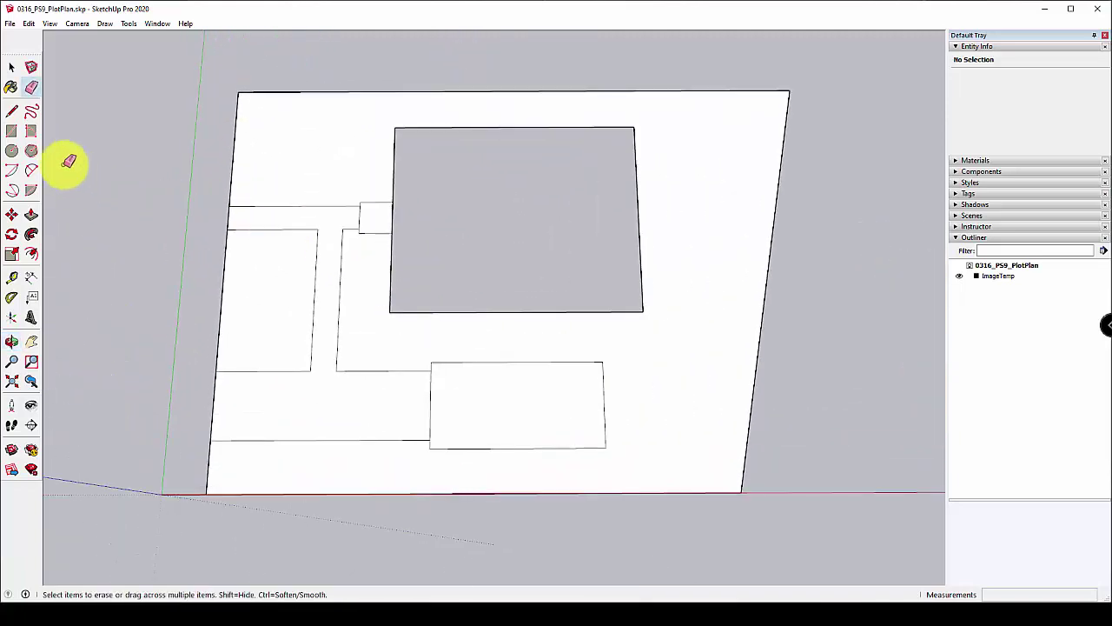
Raise the small stoop face 6 inches with Push/Pull.
{"action": "left_click", "coordinate": [28, 219]}
{"action": "scroll", "coordinate": [286, 228], "scroll_direction": "up", "scroll_amount": 4}
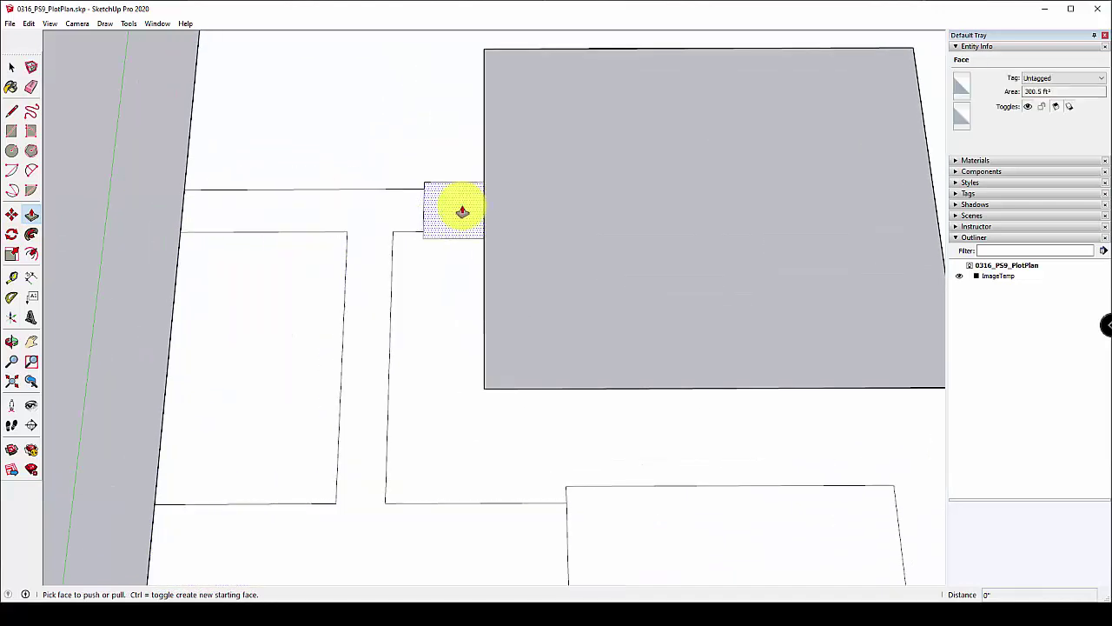
{"action": "mouse_move", "coordinate": [461, 205]}
{"action": "left_mouse_down"}
{"action": "mouse_move", "coordinate": [471, 176]}
{"action": "mouse_move", "coordinate": [461, 193]}
{"action": "left_mouse_up"}
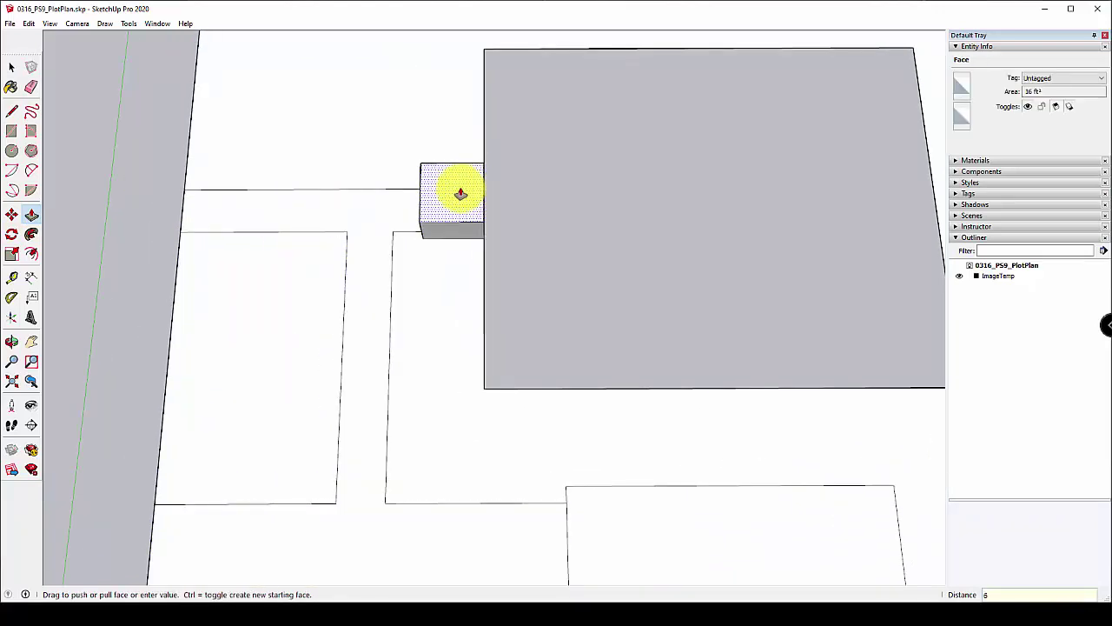
{"action": "key", "text": "Return"}
Raise the connecting walkway face 3 inches.
{"action": "left_click", "coordinate": [357, 219]}
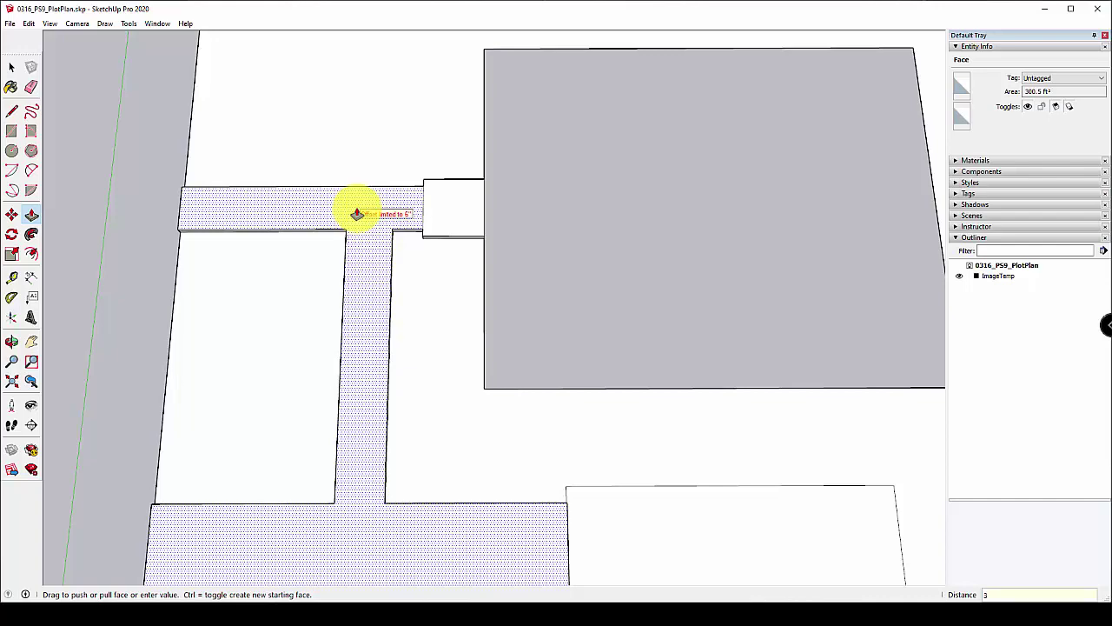
{"action": "type", "text": "3"}
{"action": "key", "text": "Return"}
{"action": "middle_click_drag", "start_coordinate": [404, 288], "coordinate": [783, 41]}
{"action": "scroll", "coordinate": [482, 292], "scroll_direction": "up", "scroll_amount": 5}
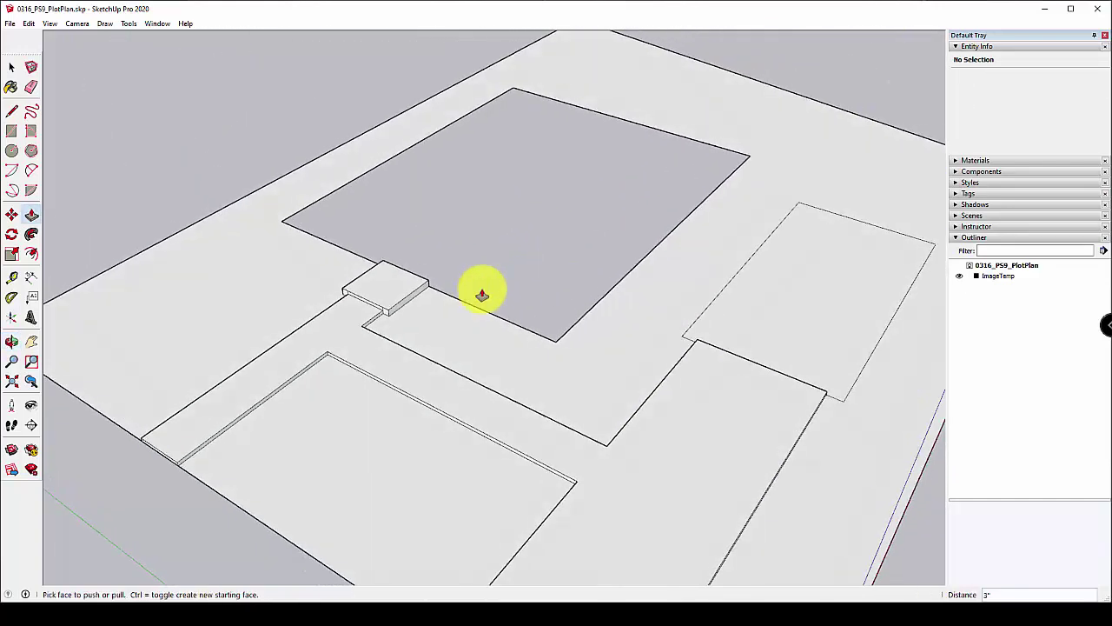
{"action": "key", "text": "space"}
{"action": "scroll", "coordinate": [278, 350], "scroll_direction": "up", "scroll_amount": 5}
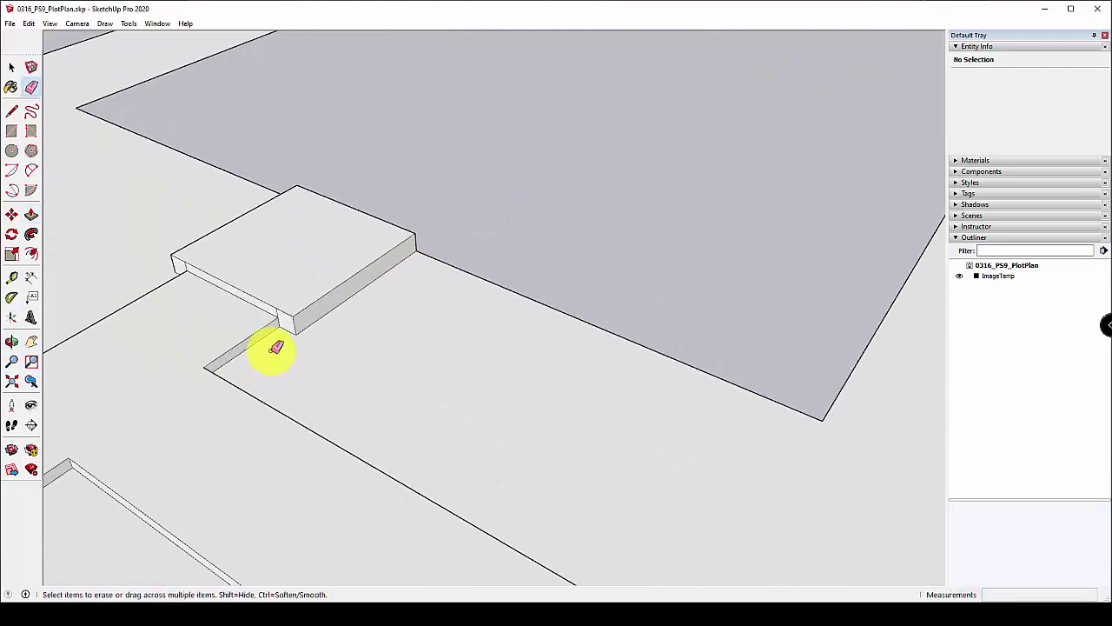
{"action": "middle_click_drag", "start_coordinate": [272, 340], "coordinate": [338, 333]}
{"action": "key", "text": "e"}
{"action": "scroll", "coordinate": [347, 326], "scroll_direction": "up", "scroll_amount": 4}
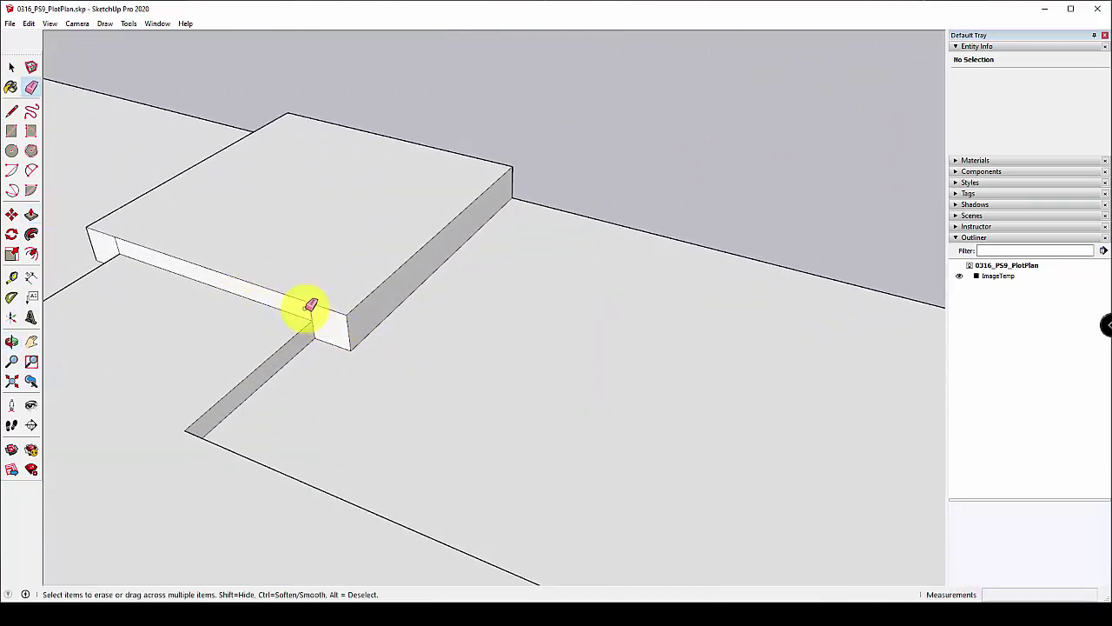
{"action": "scroll", "coordinate": [269, 266], "scroll_direction": "down", "scroll_amount": 8}
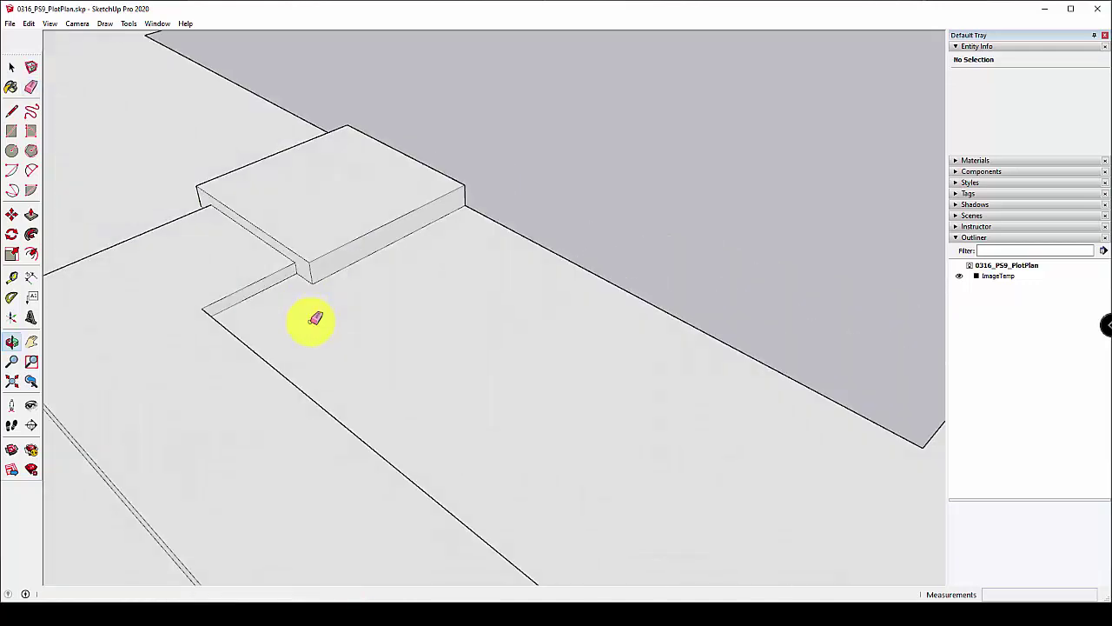
{"action": "mouse_move", "coordinate": [703, 368]}
{"action": "middle_mouse_down"}
{"action": "mouse_move", "coordinate": [424, 330]}
{"action": "mouse_move", "coordinate": [388, 372]}
{"action": "middle_mouse_up"}
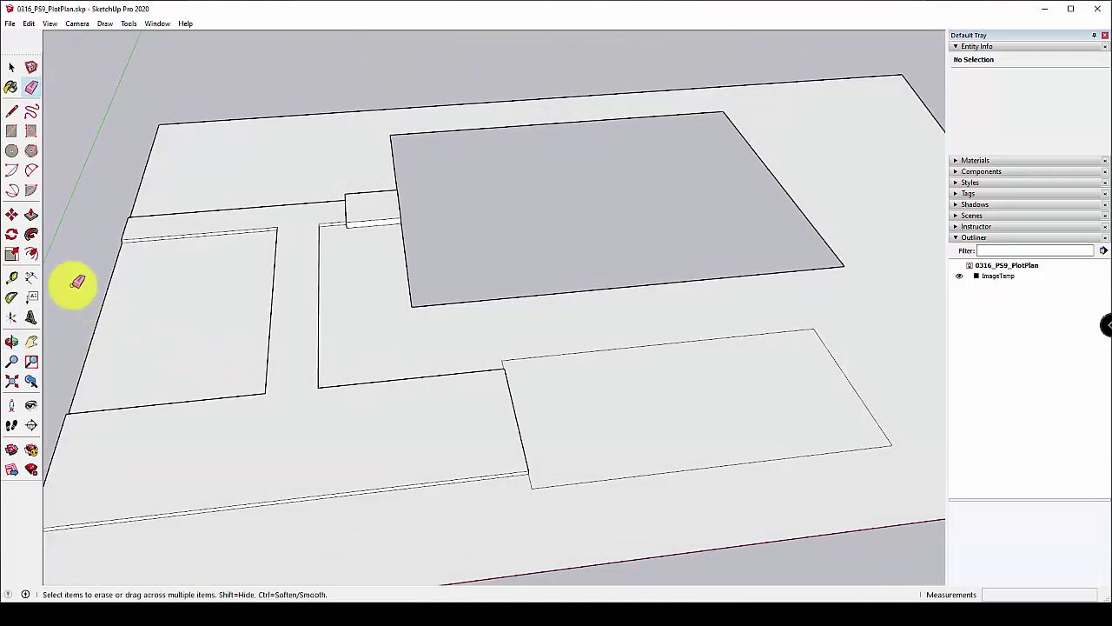
Push/Pull the driveway face up 3 inches to match the walkways.
{"action": "left_click", "coordinate": [31, 213]}
{"action": "left_click", "coordinate": [528, 385]}
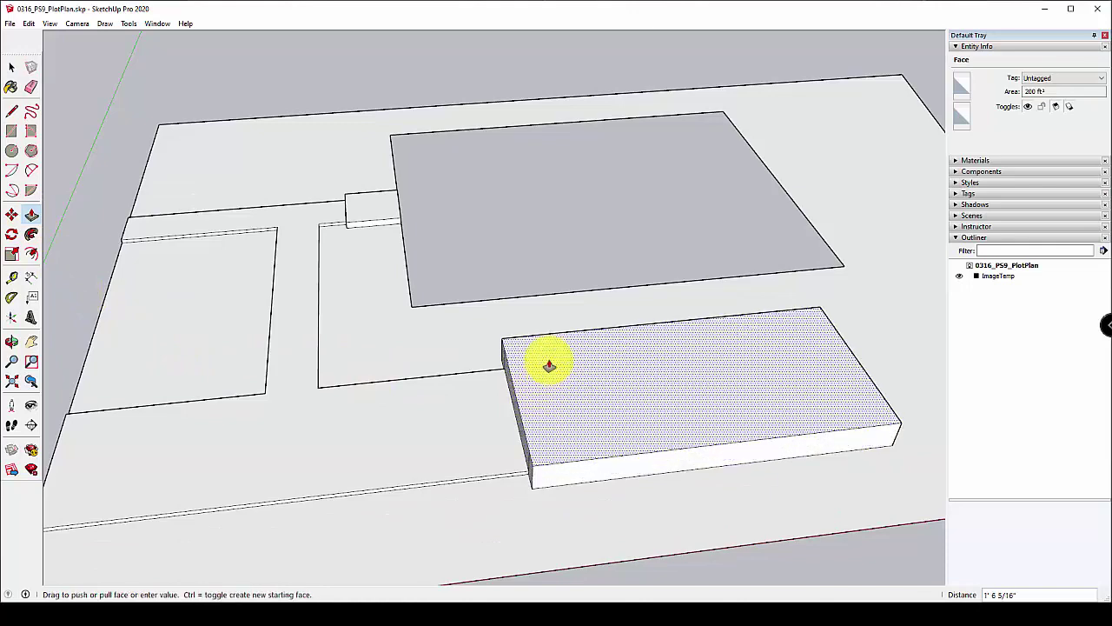
{"action": "key", "text": "Return"}
{"action": "middle_click_drag", "start_coordinate": [491, 340], "coordinate": [534, 402]}
{"action": "scroll", "coordinate": [501, 459], "scroll_direction": "up", "scroll_amount": 2}
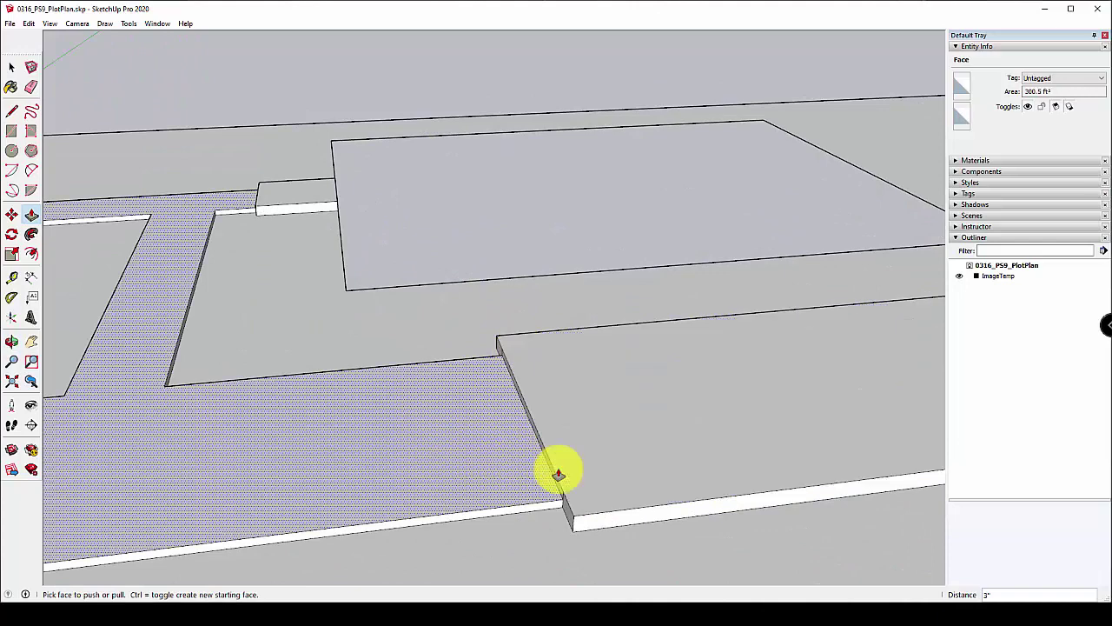
{"action": "middle_click_drag", "start_coordinate": [556, 463], "coordinate": [530, 404]}
Inspect the driveway step from several angles using Tape Measure and Eraser.
{"action": "left_click", "coordinate": [12, 277]}
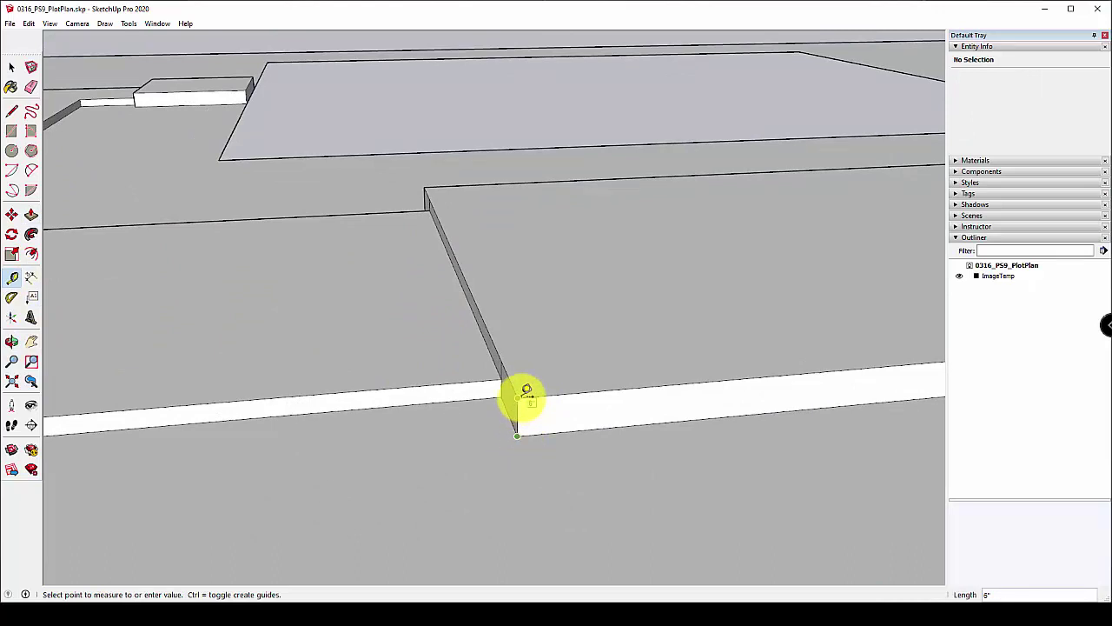
{"action": "key", "text": "e"}
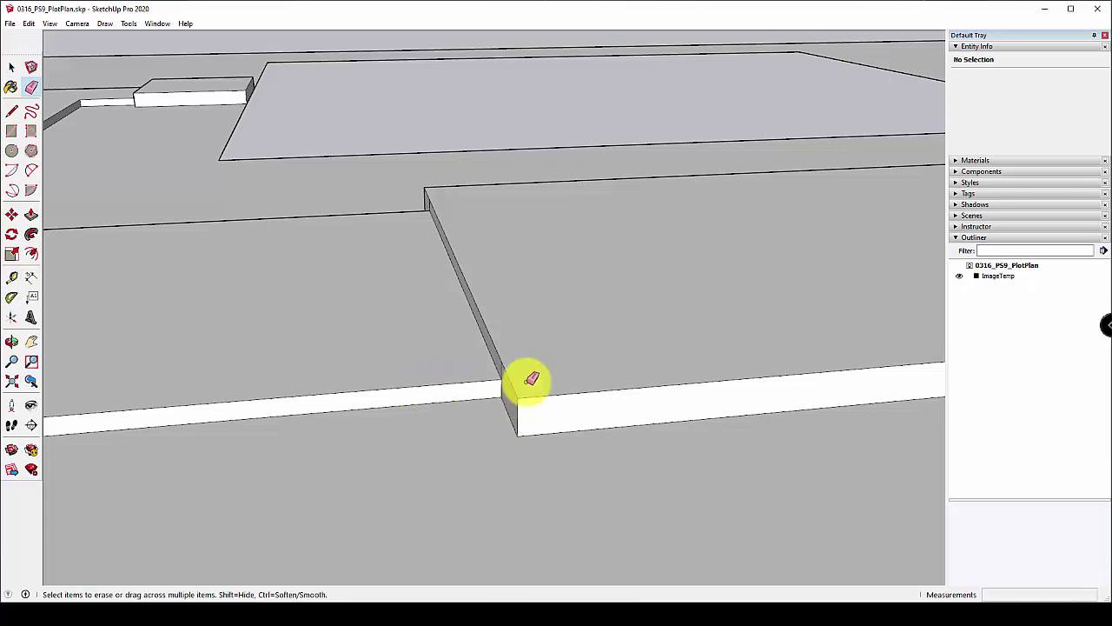
{"action": "mouse_move", "coordinate": [527, 380]}
{"action": "middle_mouse_down"}
{"action": "mouse_move", "coordinate": [683, 316]}
{"action": "mouse_move", "coordinate": [601, 341]}
{"action": "middle_mouse_up"}
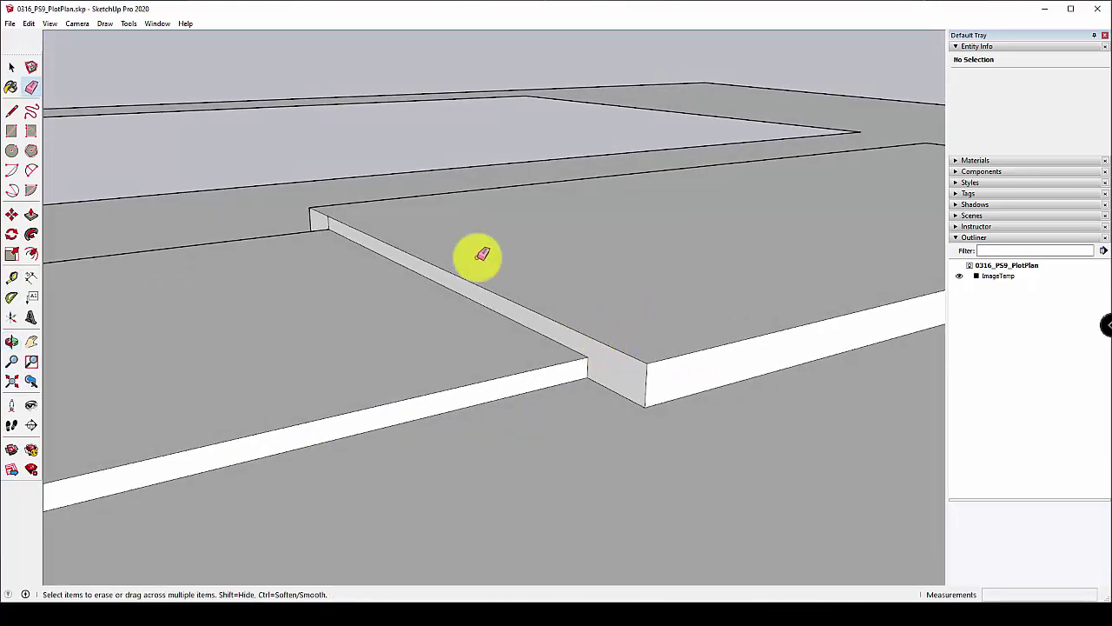
{"action": "scroll", "coordinate": [365, 200], "scroll_direction": "down", "scroll_amount": 3}
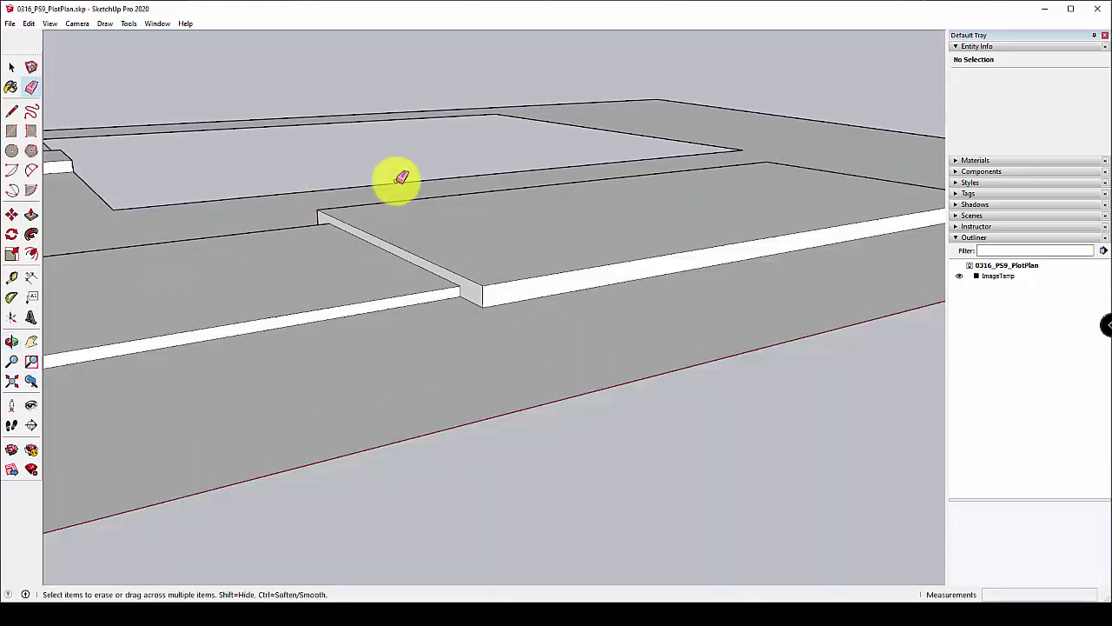
{"action": "middle_click_drag", "start_coordinate": [402, 181], "coordinate": [390, 266]}
{"action": "scroll", "coordinate": [384, 236], "scroll_direction": "up", "scroll_amount": 2}
{"action": "scroll", "coordinate": [384, 236], "scroll_direction": "down", "scroll_amount": 3}
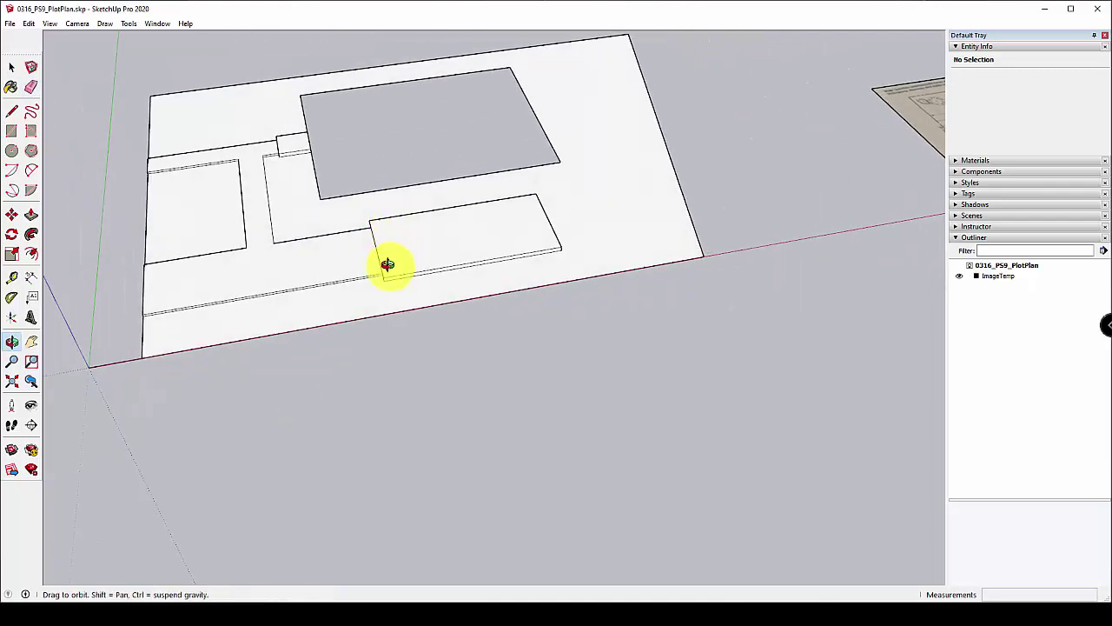
{"action": "scroll", "coordinate": [397, 318], "scroll_direction": "up", "scroll_amount": 2}
Push the lot's underside down 5' 8 1/2" into a solid slab.
{"action": "middle_click_drag", "start_coordinate": [397, 318], "coordinate": [478, 25]}
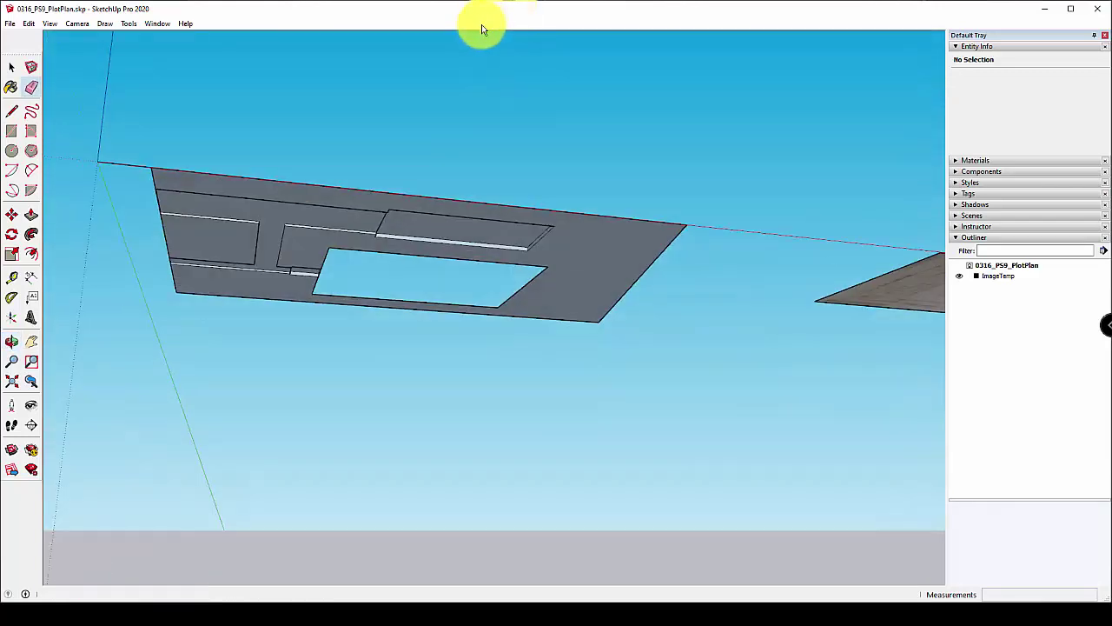
{"action": "left_click", "coordinate": [30, 213]}
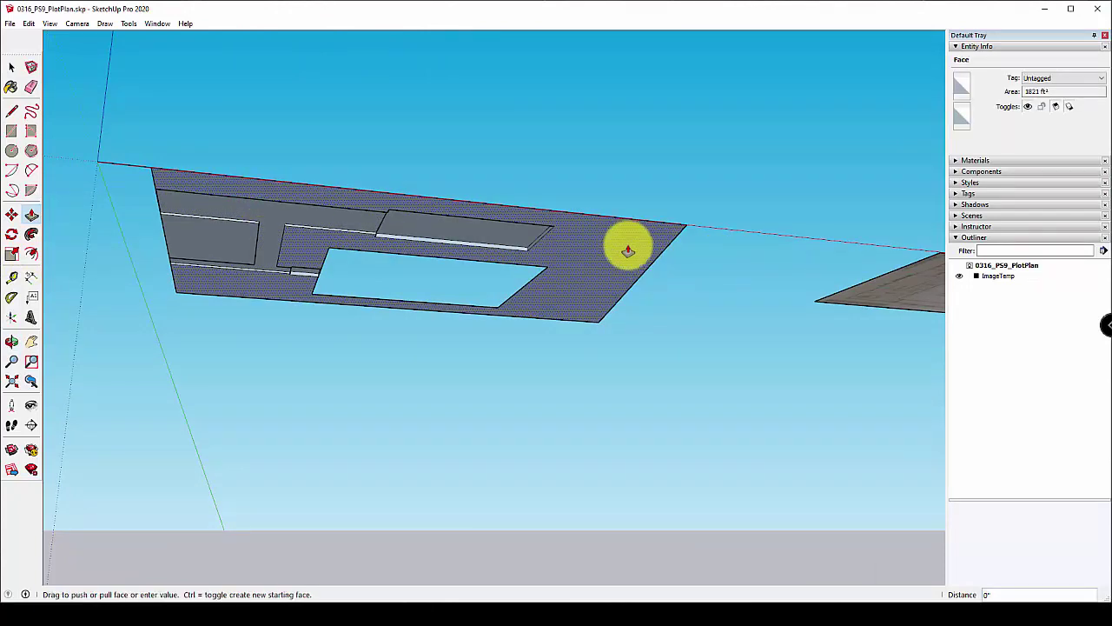
{"action": "left_click_drag", "start_coordinate": [628, 251], "coordinate": [623, 276]}
{"action": "middle_click_drag", "start_coordinate": [623, 276], "coordinate": [642, 241]}
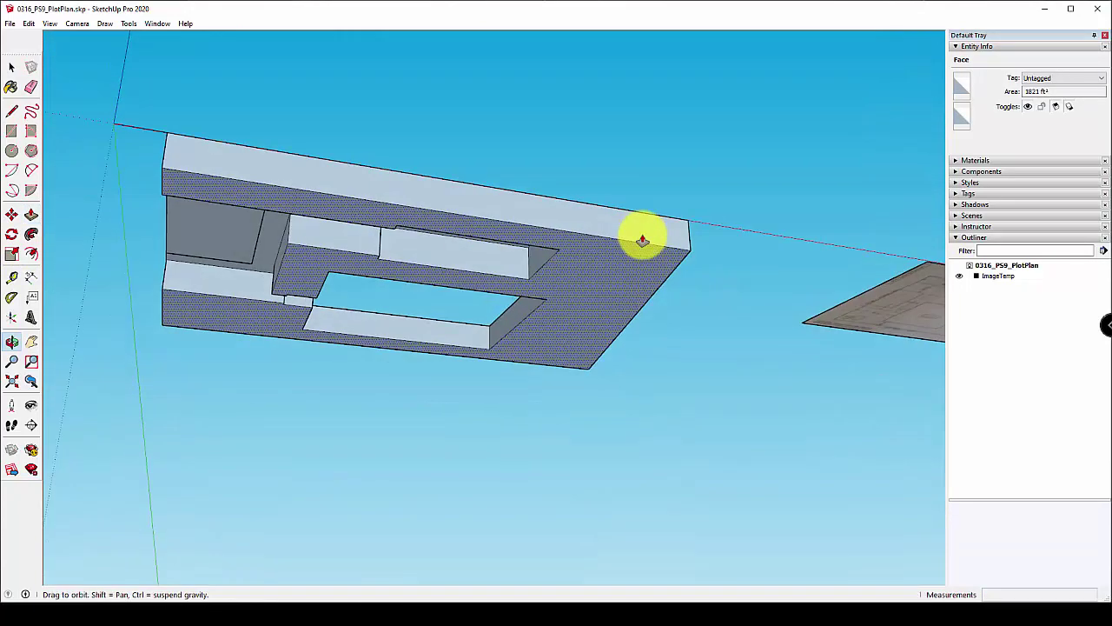
{"action": "left_click", "coordinate": [641, 238]}
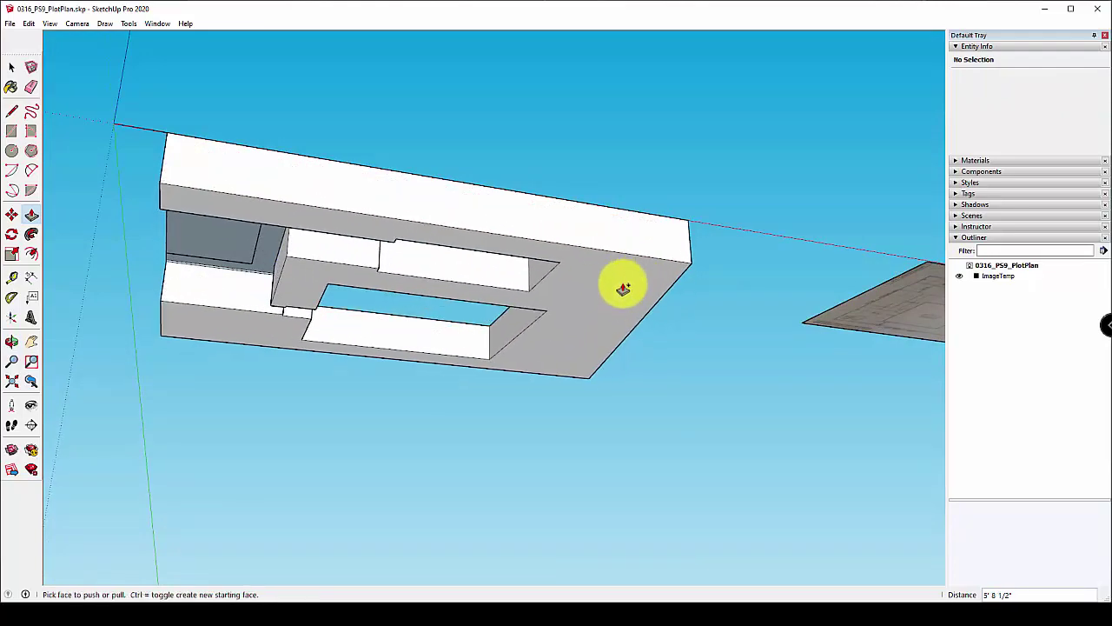
{"action": "left_click", "coordinate": [623, 288]}
{"action": "middle_click_drag", "start_coordinate": [509, 266], "coordinate": [457, 189]}
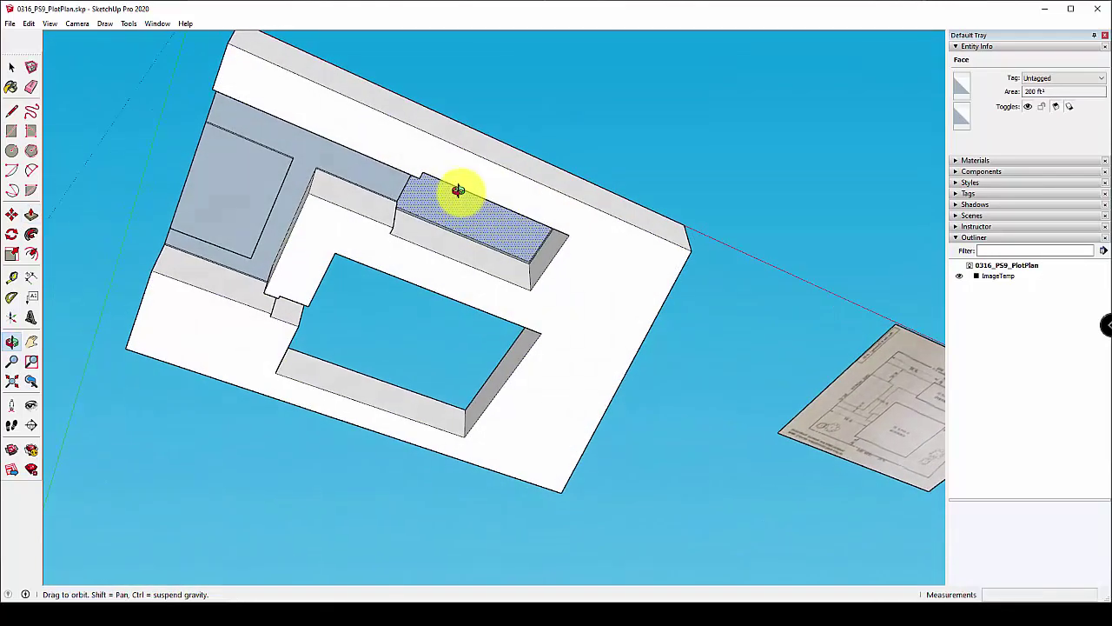
Push the left rectangle face down to the slab bottom.
{"action": "left_click", "coordinate": [234, 194]}
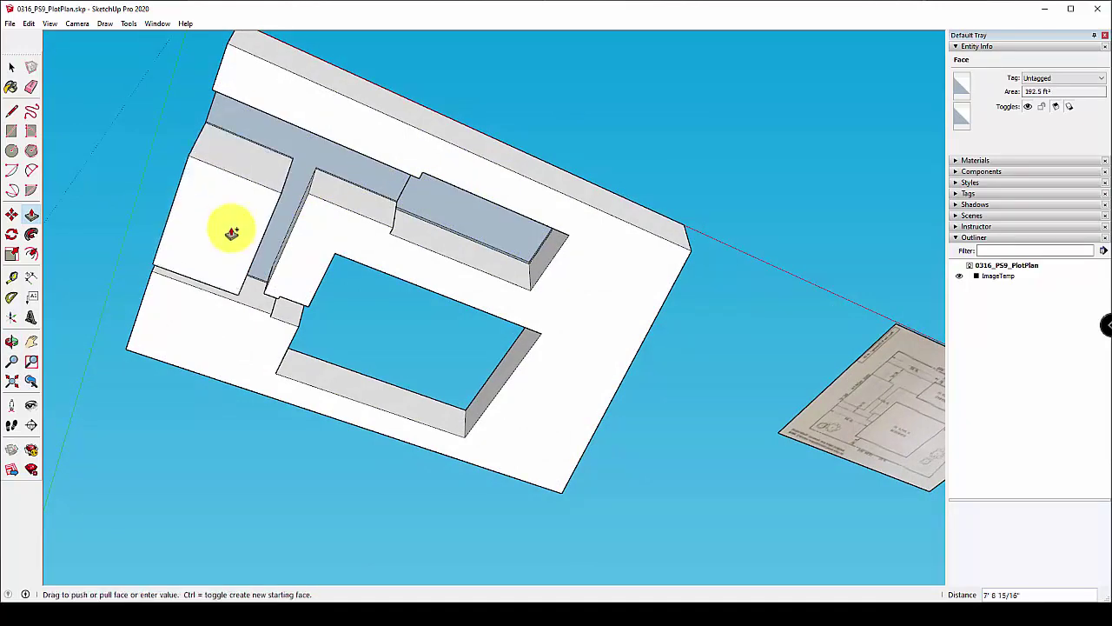
{"action": "left_click", "coordinate": [228, 229]}
{"action": "middle_click_drag", "start_coordinate": [367, 116], "coordinate": [340, 542]}
Reverse the orientation of the slab's top face and left side face.
{"action": "right_click", "coordinate": [639, 244]}
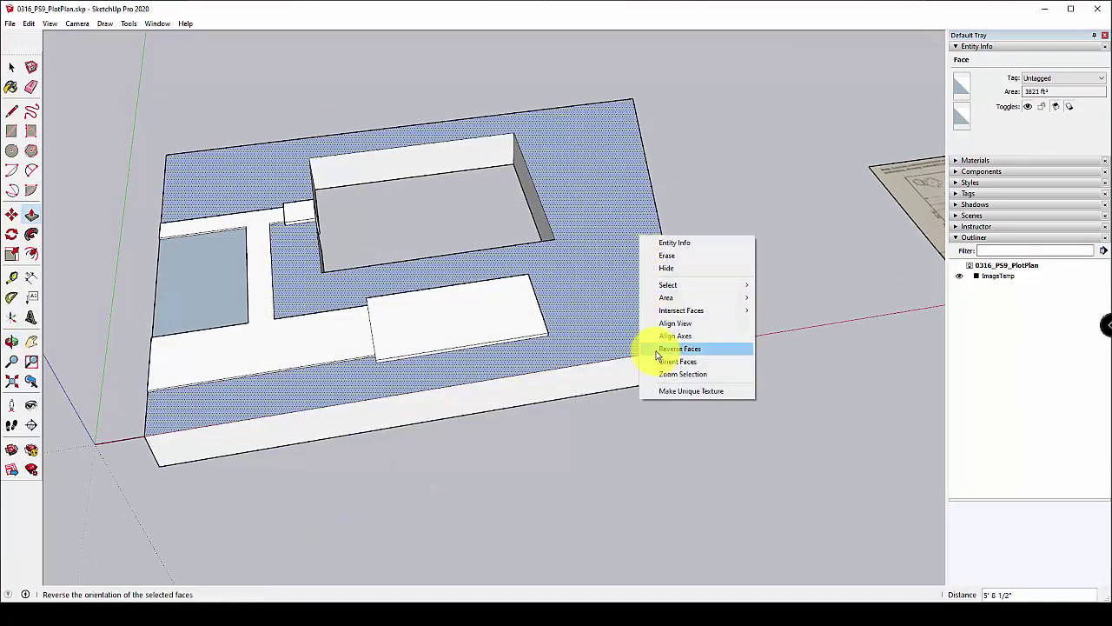
{"action": "left_click", "coordinate": [678, 349]}
{"action": "middle_click_drag", "start_coordinate": [628, 377], "coordinate": [278, 288]}
{"action": "right_click", "coordinate": [223, 261]}
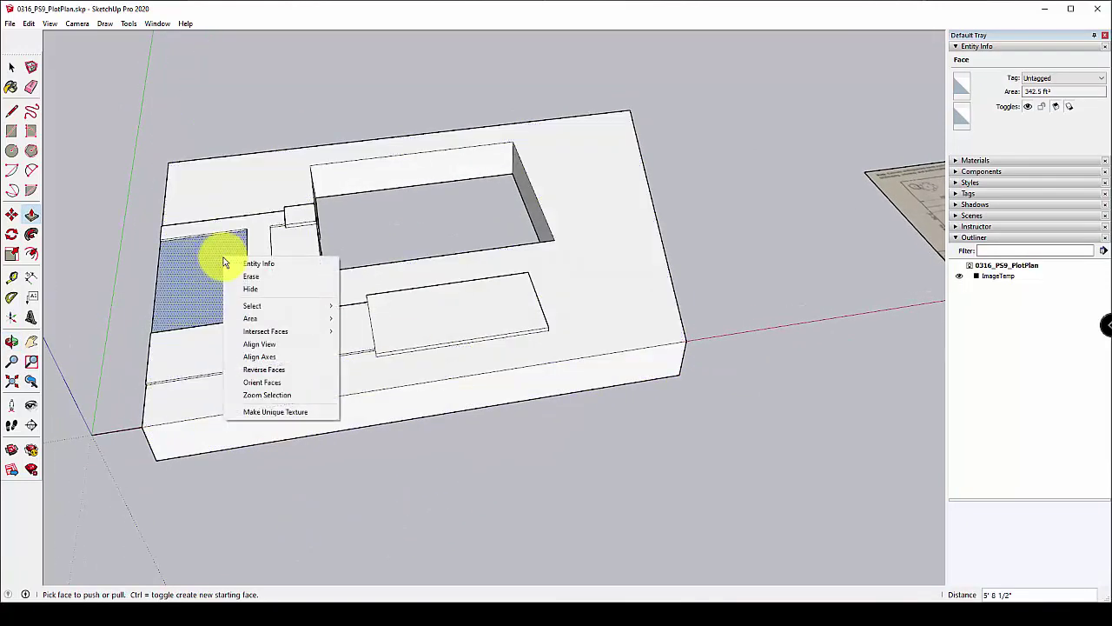
{"action": "left_click", "coordinate": [262, 370]}
{"action": "middle_click_drag", "start_coordinate": [290, 400], "coordinate": [335, 196]}
{"action": "scroll", "coordinate": [365, 169], "scroll_direction": "up", "scroll_amount": 3}
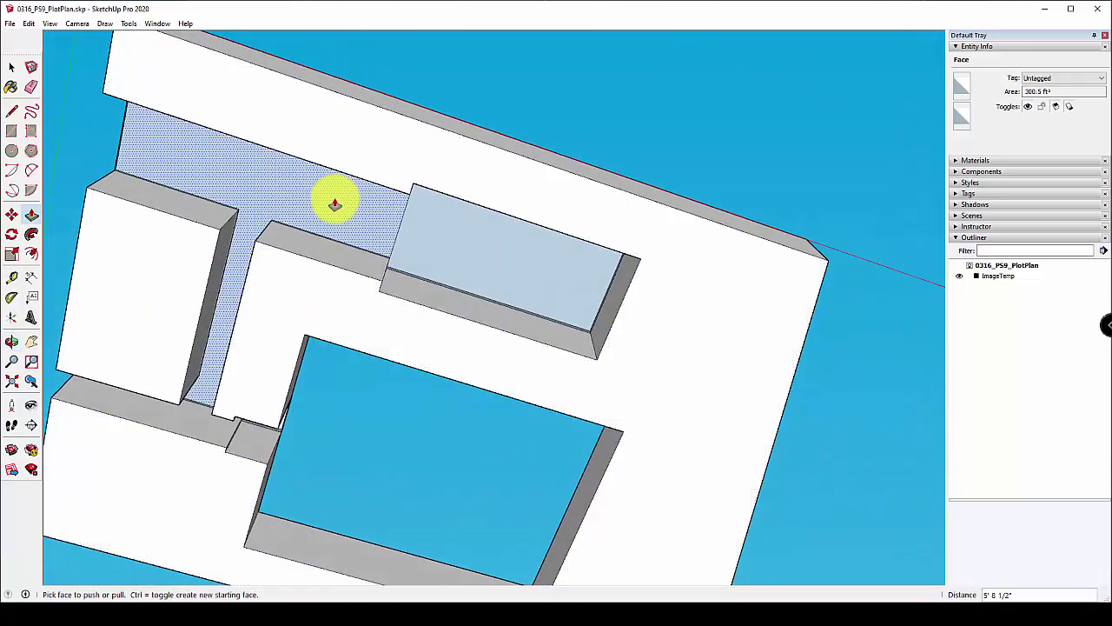
Push the corridor and box faces flush, then raise the small landing into a low step.
{"action": "left_click_drag", "start_coordinate": [335, 204], "coordinate": [361, 127]}
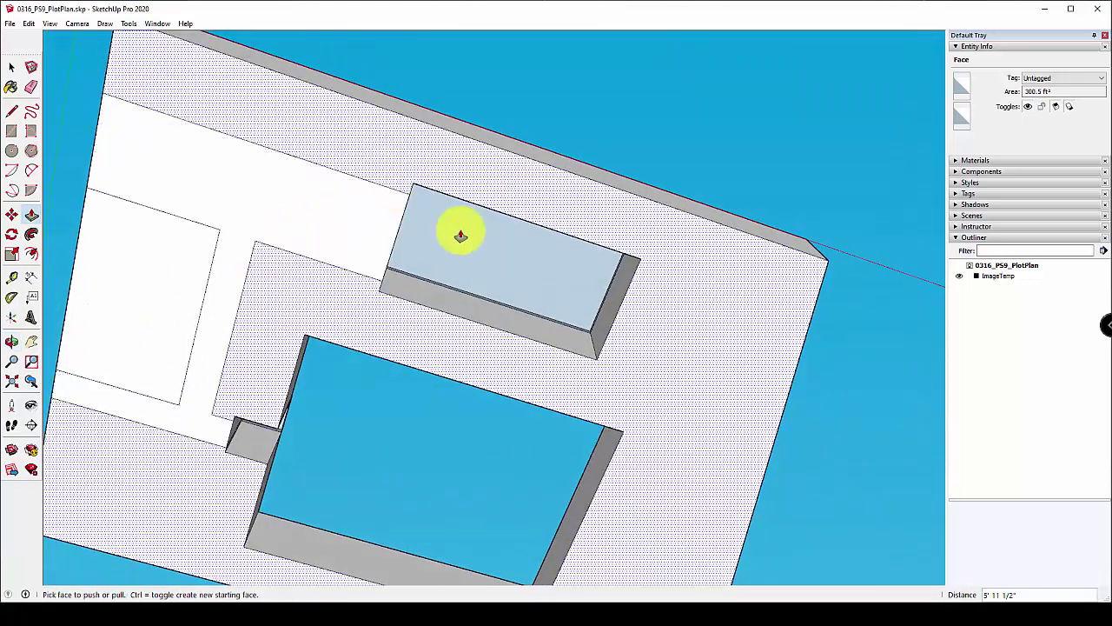
{"action": "left_click_drag", "start_coordinate": [461, 236], "coordinate": [467, 210]}
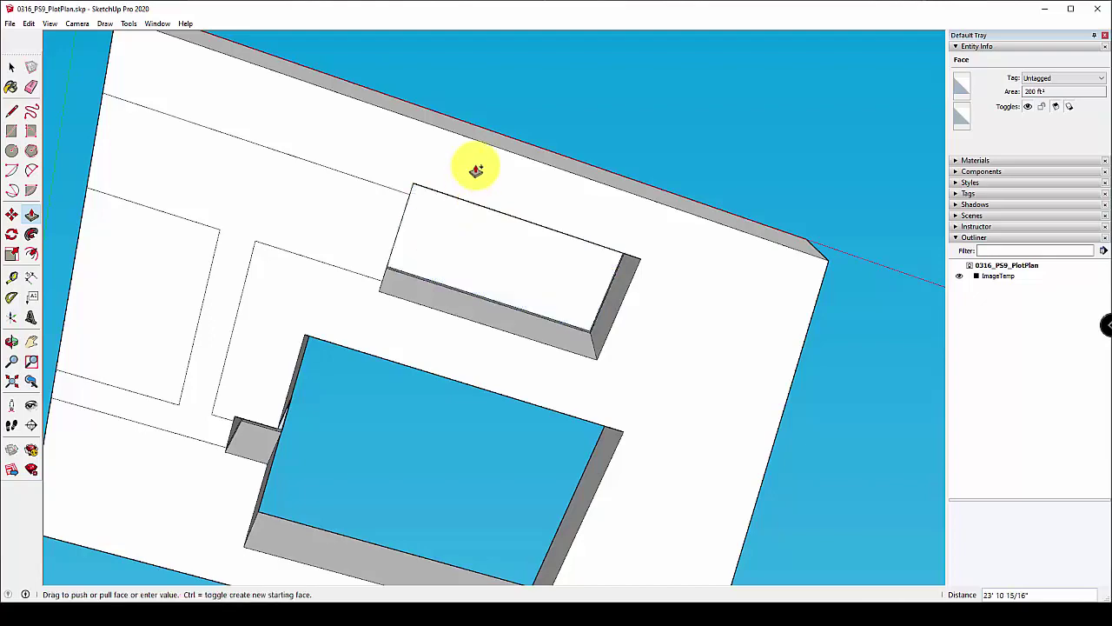
{"action": "left_click_drag", "start_coordinate": [476, 171], "coordinate": [479, 159]}
{"action": "middle_click_drag", "start_coordinate": [478, 159], "coordinate": [456, 521]}
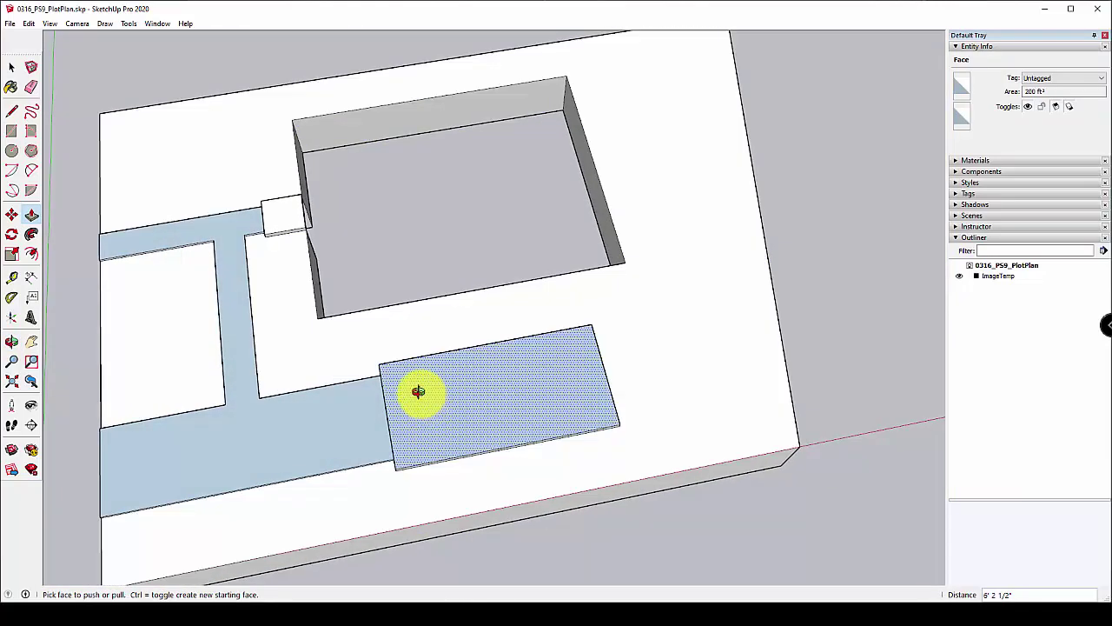
{"action": "middle_click_drag", "start_coordinate": [418, 391], "coordinate": [231, 449]}
{"action": "left_click", "coordinate": [249, 409]}
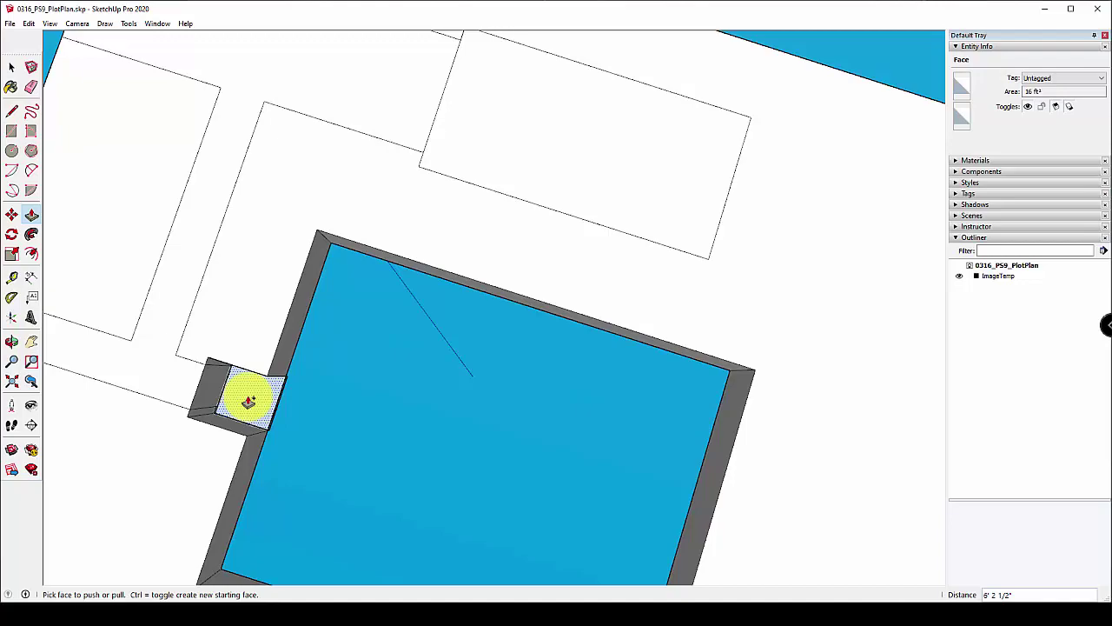
{"action": "middle_click_drag", "start_coordinate": [293, 260], "coordinate": [459, 392]}
Reverse the walkway, step and driveway faces so they show white.
{"action": "scroll", "coordinate": [460, 392], "scroll_direction": "down", "scroll_amount": 2}
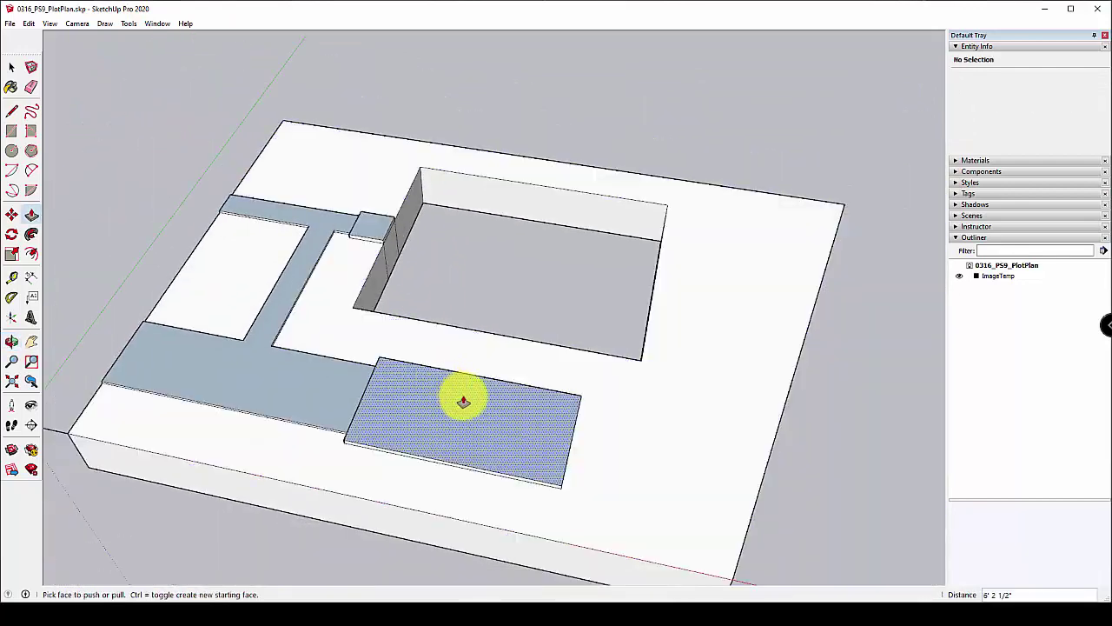
{"action": "scroll", "coordinate": [566, 260], "scroll_direction": "up", "scroll_amount": 4}
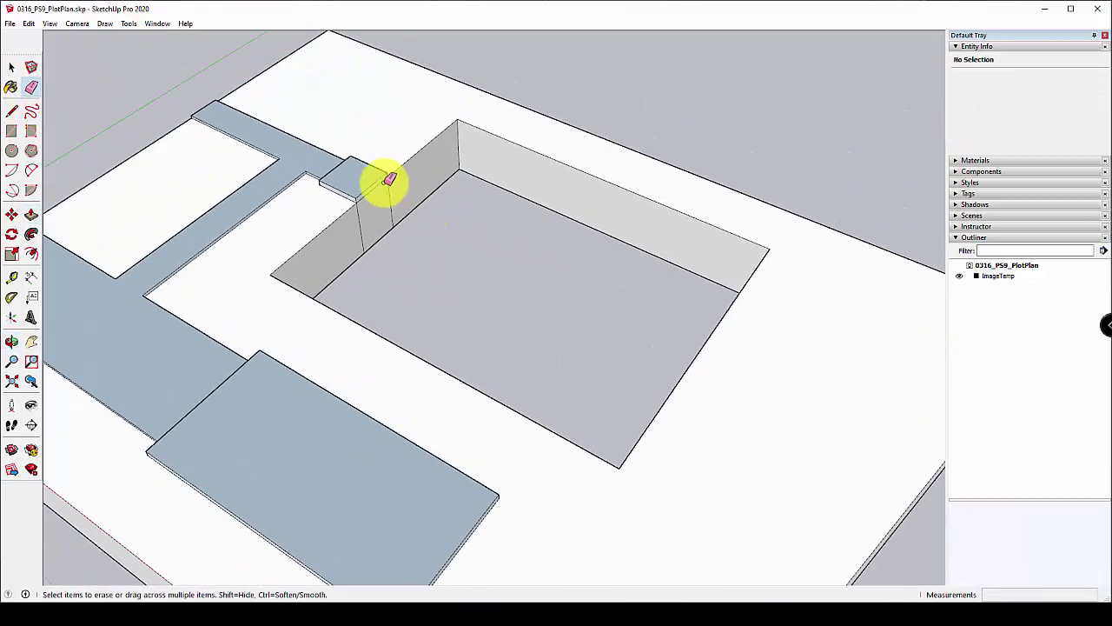
{"action": "scroll", "coordinate": [363, 226], "scroll_direction": "up", "scroll_amount": 2}
{"action": "mouse_move", "coordinate": [362, 223]}
{"action": "middle_mouse_down"}
{"action": "mouse_move", "coordinate": [479, 214]}
{"action": "mouse_move", "coordinate": [418, 375]}
{"action": "mouse_move", "coordinate": [442, 390]}
{"action": "mouse_move", "coordinate": [571, 218]}
{"action": "mouse_move", "coordinate": [576, 286]}
{"action": "mouse_move", "coordinate": [362, 213]}
{"action": "middle_mouse_up"}
{"action": "right_click", "coordinate": [364, 213]}
{"action": "left_click", "coordinate": [390, 330]}
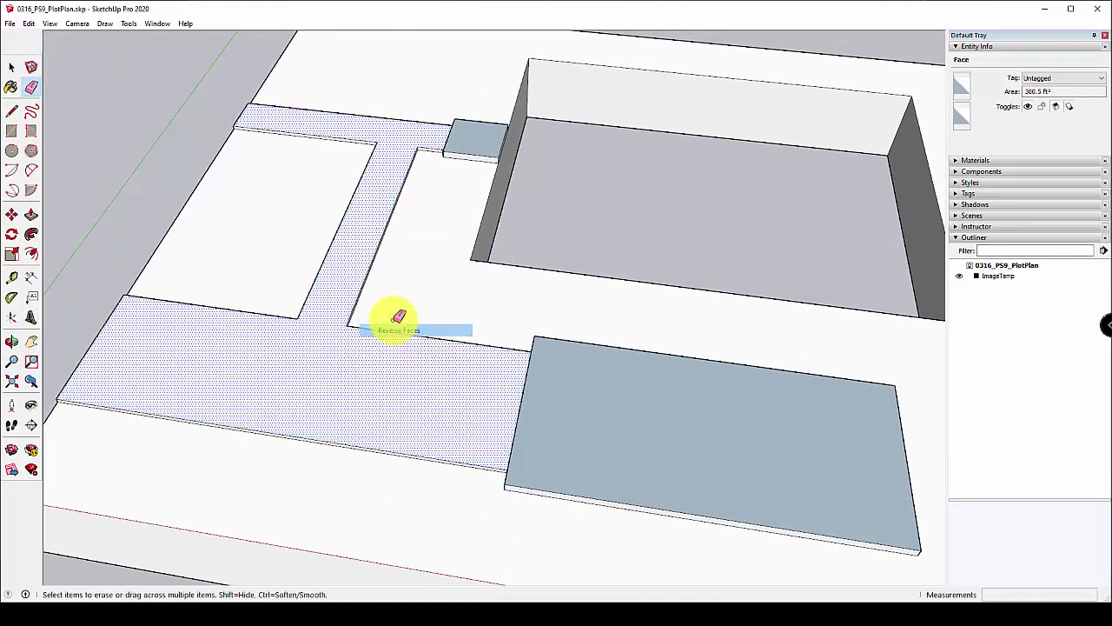
{"action": "right_click", "coordinate": [492, 137]}
{"action": "left_click", "coordinate": [526, 249]}
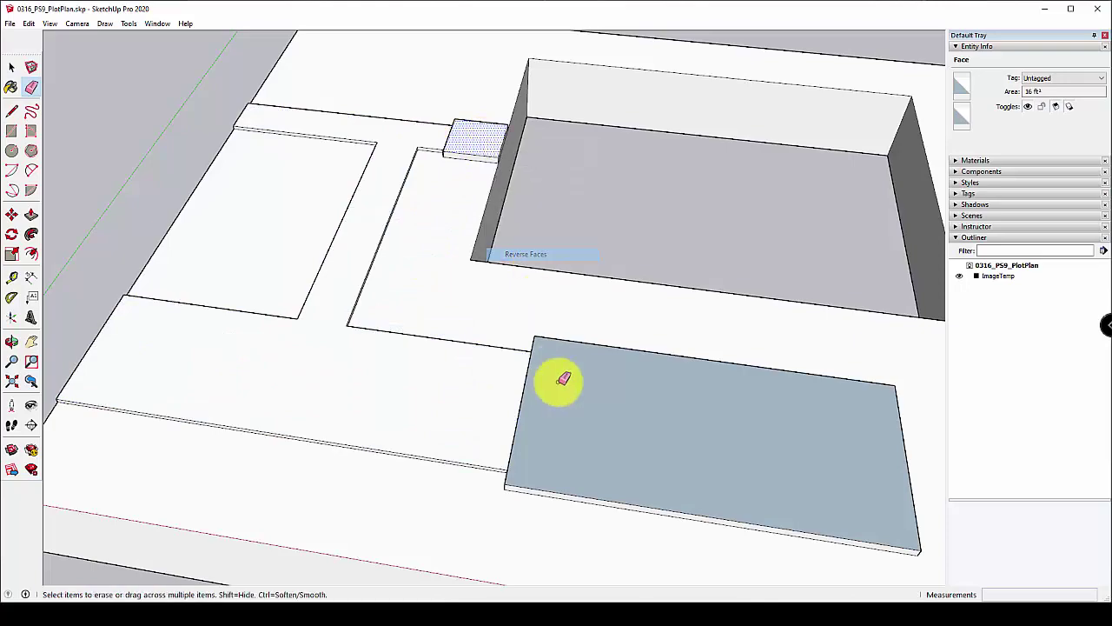
{"action": "right_click", "coordinate": [567, 406]}
{"action": "left_click", "coordinate": [644, 521]}
Erase the two stray vertical edges on the slab's front side.
{"action": "mouse_move", "coordinate": [551, 429]}
{"action": "middle_mouse_down"}
{"action": "mouse_move", "coordinate": [811, 288]}
{"action": "mouse_move", "coordinate": [717, 263]}
{"action": "mouse_move", "coordinate": [704, 341]}
{"action": "mouse_move", "coordinate": [569, 425]}
{"action": "mouse_move", "coordinate": [665, 352]}
{"action": "mouse_move", "coordinate": [575, 440]}
{"action": "mouse_move", "coordinate": [618, 477]}
{"action": "middle_mouse_up"}
{"action": "key", "text": "e"}
{"action": "left_click", "coordinate": [612, 482]}
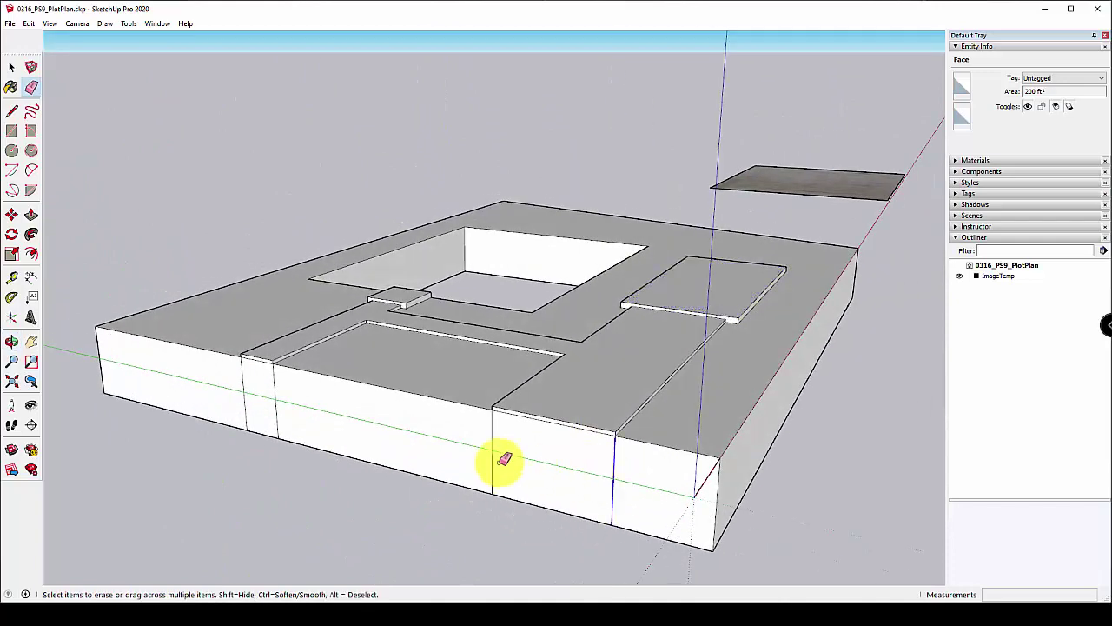
{"action": "left_click", "coordinate": [491, 441]}
{"action": "mouse_move", "coordinate": [236, 385]}
{"action": "middle_mouse_down"}
{"action": "mouse_move", "coordinate": [963, 377]}
{"action": "mouse_move", "coordinate": [322, 446]}
{"action": "mouse_move", "coordinate": [261, 367]}
{"action": "mouse_move", "coordinate": [470, 472]}
{"action": "mouse_move", "coordinate": [390, 502]}
{"action": "mouse_move", "coordinate": [464, 516]}
{"action": "mouse_move", "coordinate": [533, 399]}
{"action": "mouse_move", "coordinate": [526, 447]}
{"action": "mouse_move", "coordinate": [504, 397]}
{"action": "middle_mouse_up"}
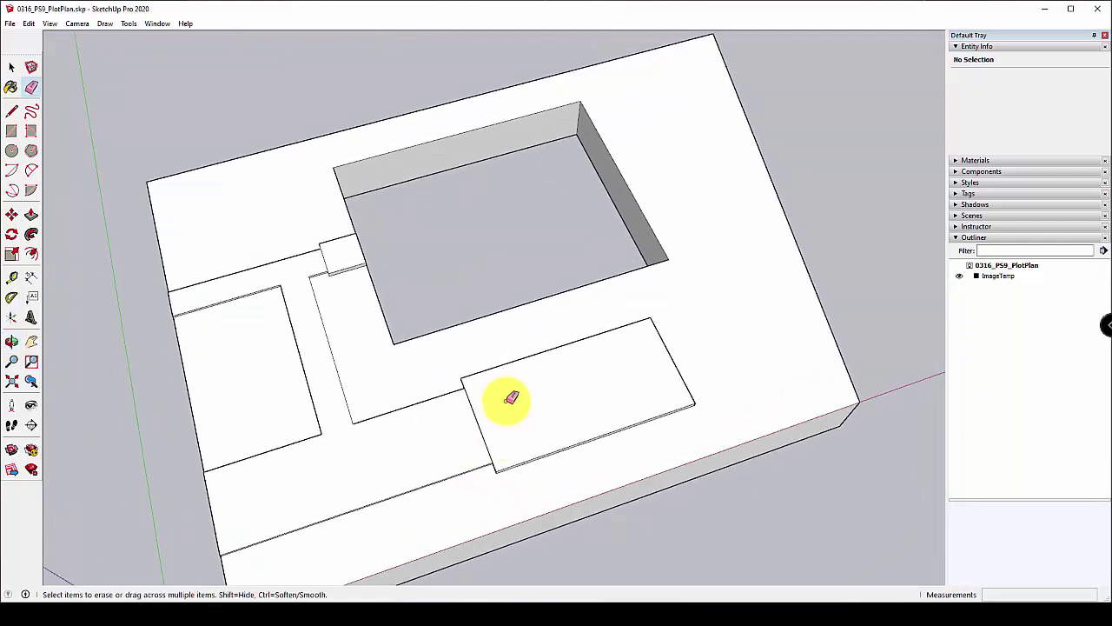
Paint the slab's top with Grass Dark Green from Landscaping, Fencing and Vegetation.
{"action": "left_click", "coordinate": [957, 161]}
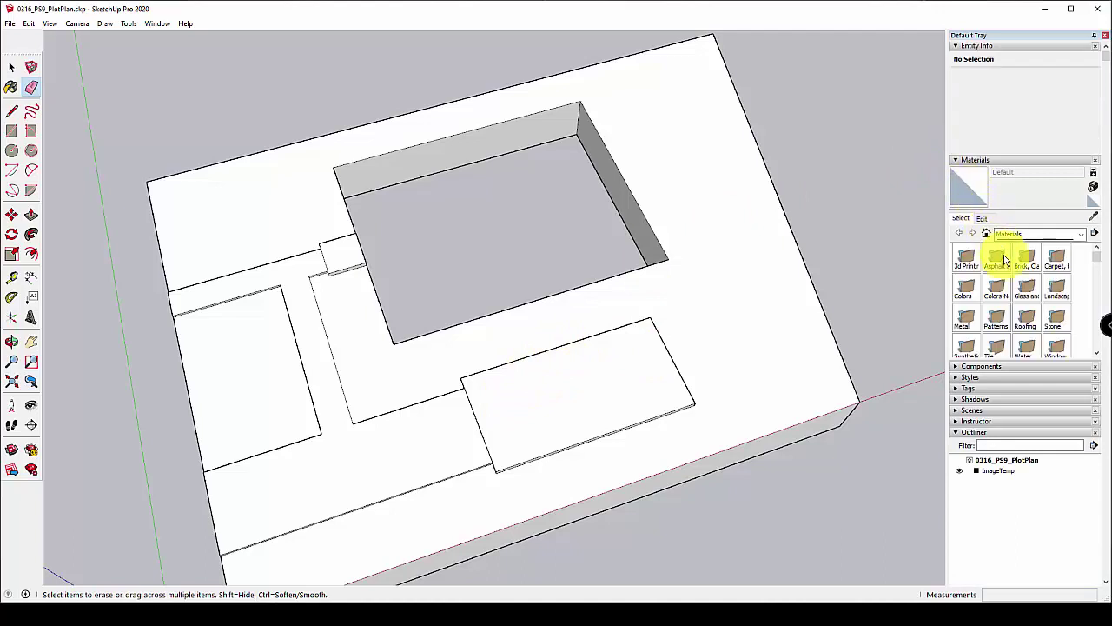
{"action": "left_click", "coordinate": [1055, 236]}
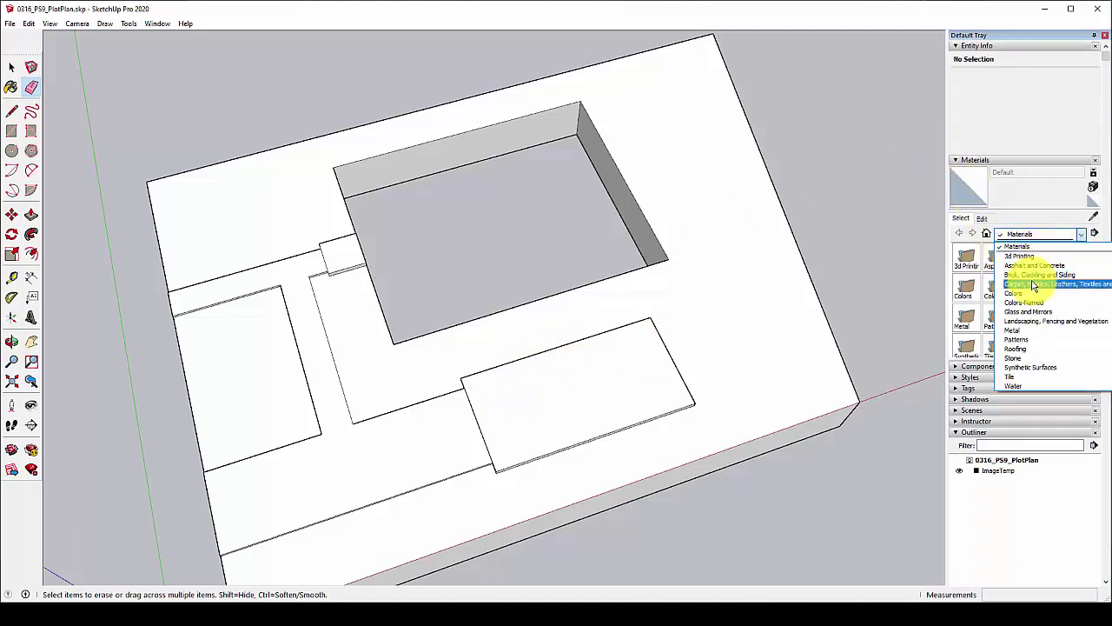
{"action": "left_click", "coordinate": [1032, 322]}
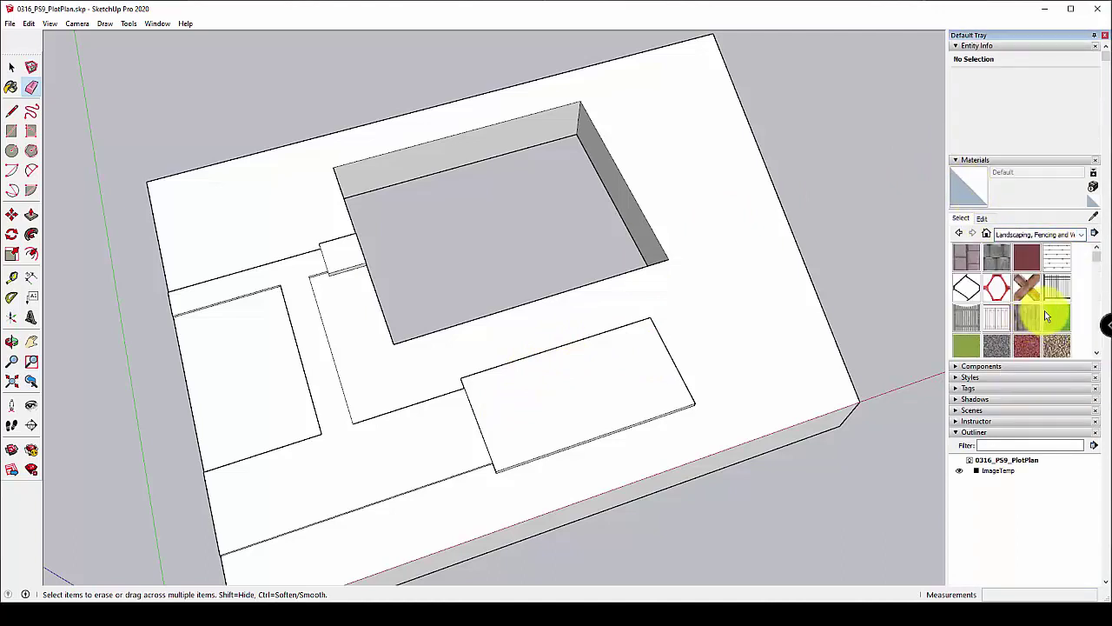
{"action": "left_click", "coordinate": [1054, 318]}
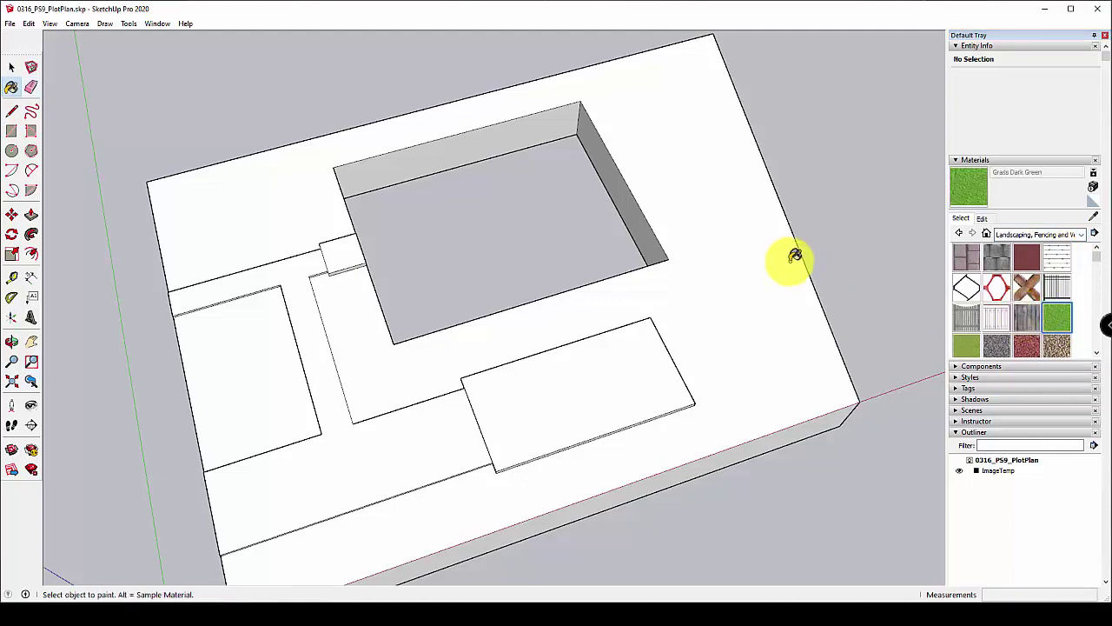
{"action": "left_click", "coordinate": [750, 254]}
{"action": "middle_click_drag", "start_coordinate": [747, 295], "coordinate": [730, 125]}
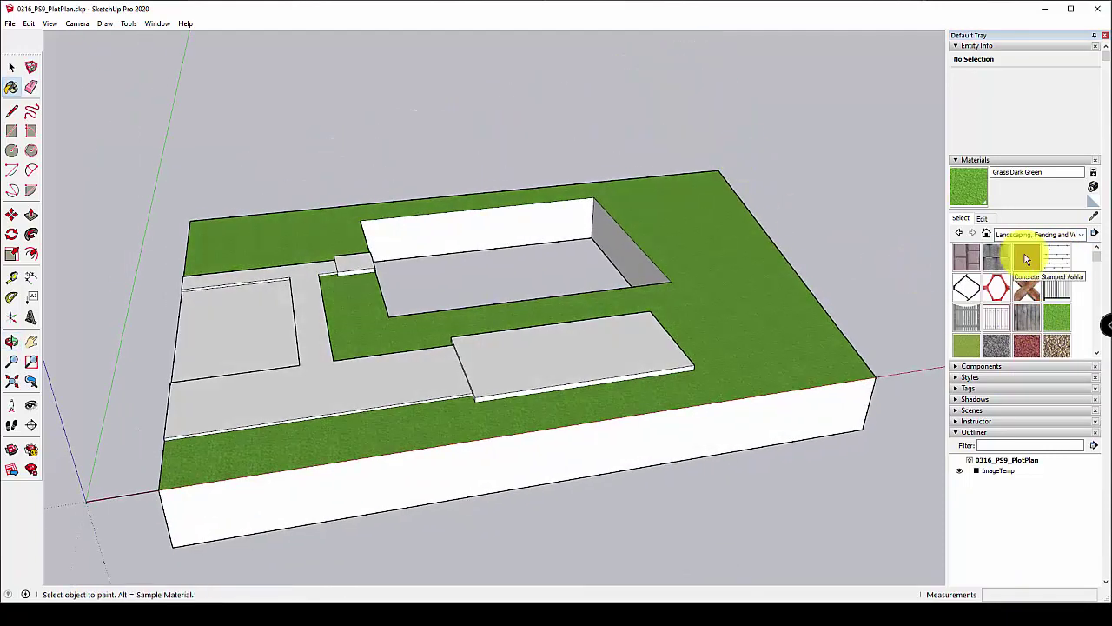
Paint the slab's front side brown with Color C08 from the Colors collection.
{"action": "left_click", "coordinate": [1058, 236]}
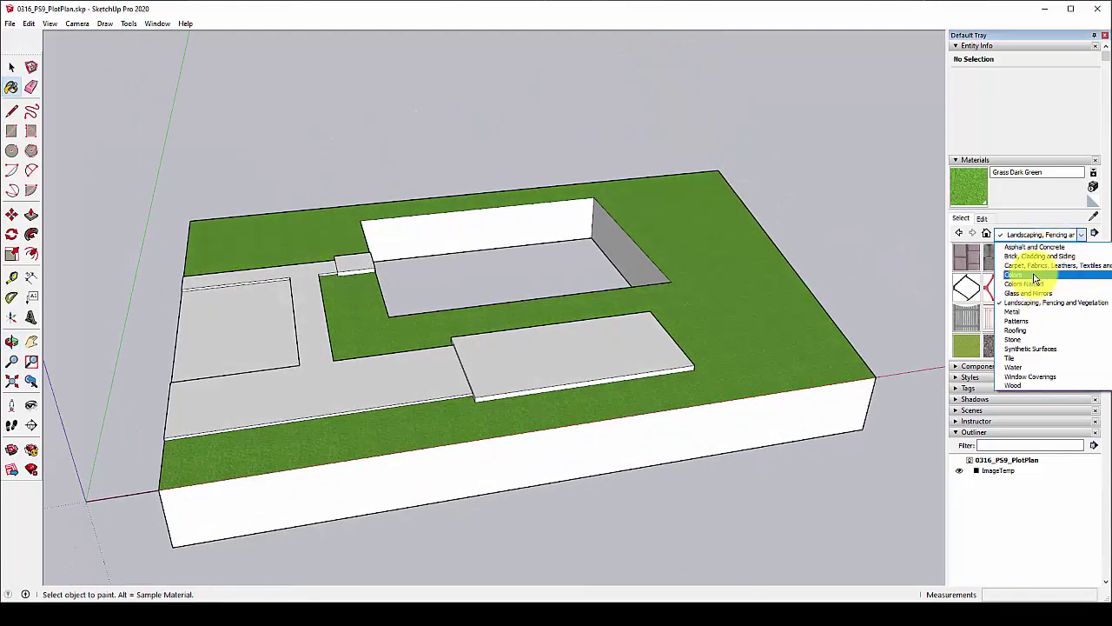
{"action": "left_click", "coordinate": [964, 261]}
{"action": "scroll", "coordinate": [1028, 294], "scroll_direction": "down", "scroll_amount": 5}
{"action": "scroll", "coordinate": [1034, 293], "scroll_direction": "up", "scroll_amount": 4}
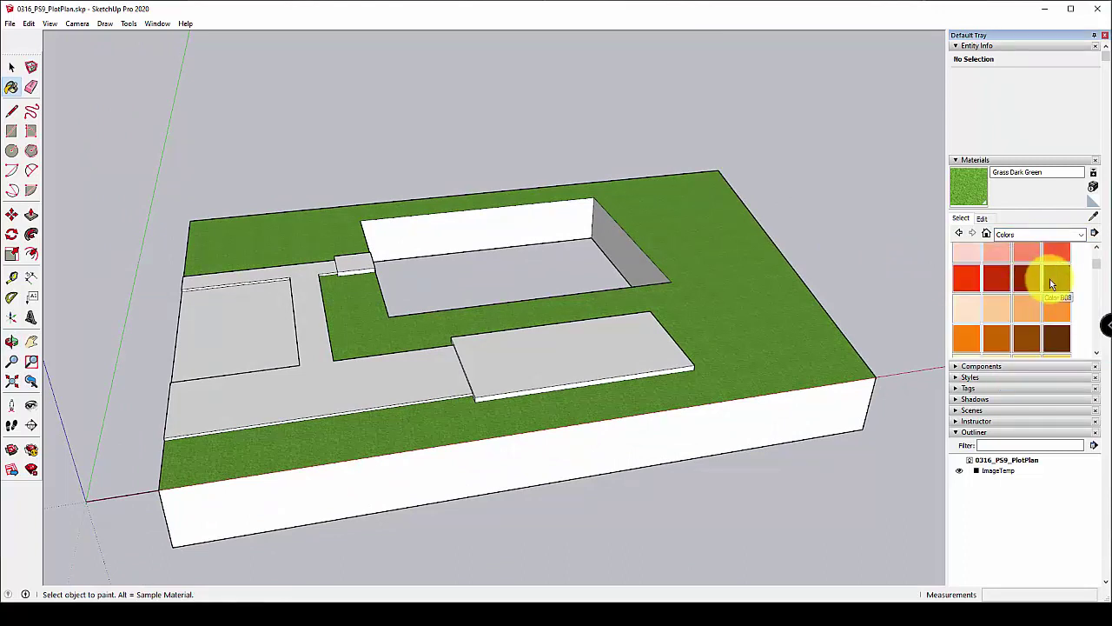
{"action": "left_click", "coordinate": [1056, 334]}
{"action": "left_click", "coordinate": [870, 393]}
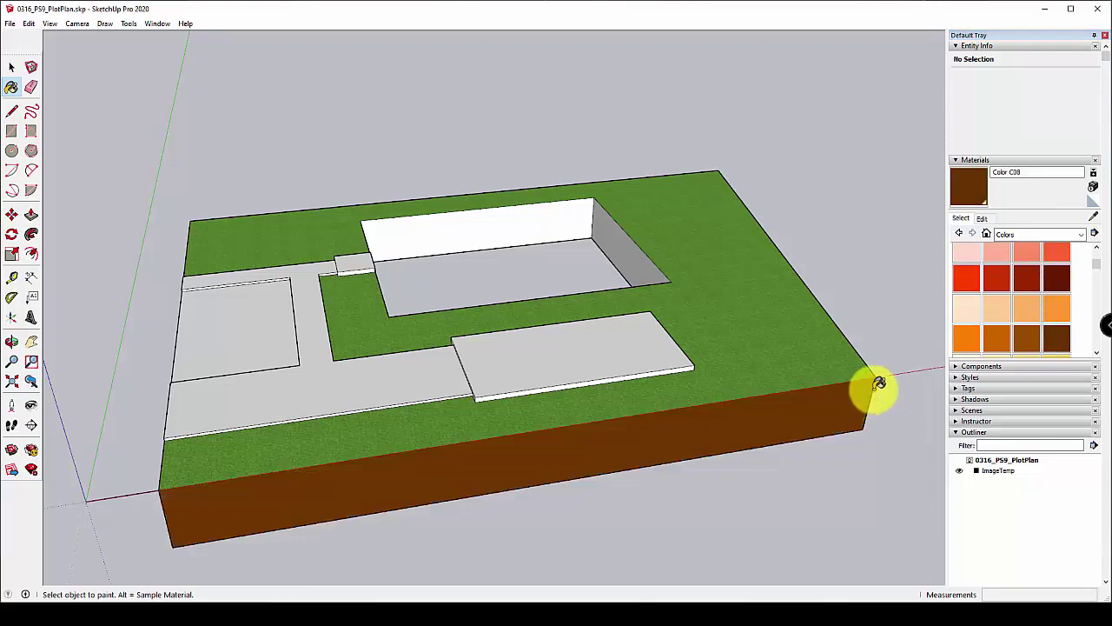
{"action": "mouse_move", "coordinate": [879, 383]}
{"action": "middle_mouse_down"}
{"action": "mouse_move", "coordinate": [628, 339]}
{"action": "mouse_move", "coordinate": [739, 353]}
{"action": "mouse_move", "coordinate": [280, 325]}
{"action": "mouse_move", "coordinate": [208, 305]}
{"action": "mouse_move", "coordinate": [435, 287]}
{"action": "mouse_move", "coordinate": [442, 253]}
{"action": "middle_mouse_up"}
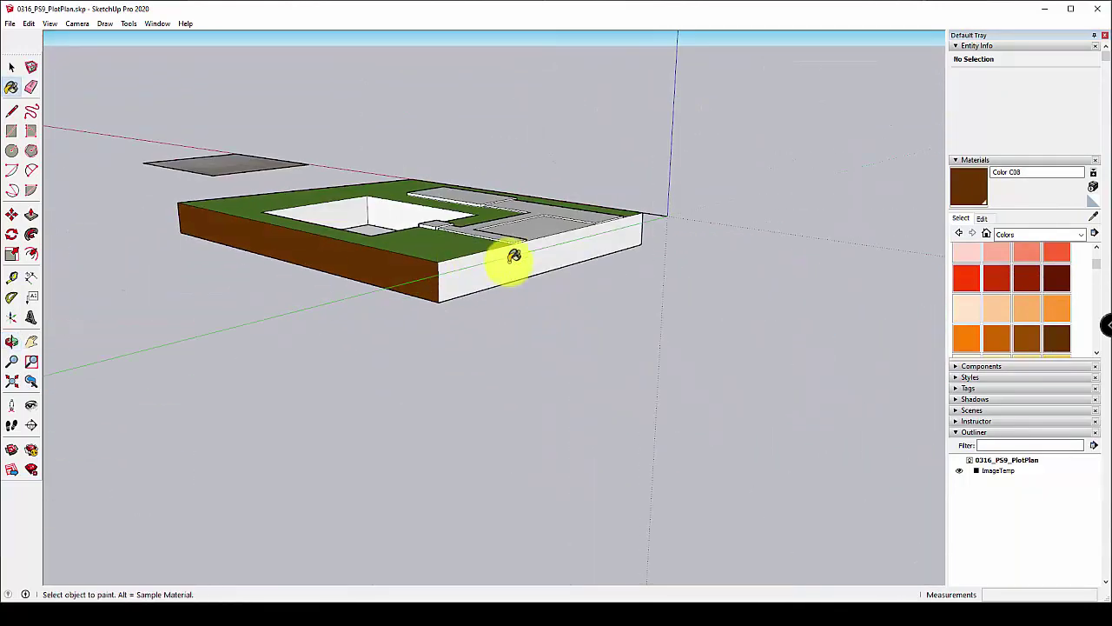
Sample Grass Dark Green from the lawn and paint the walkway-enclosed white rectangle with it.
{"action": "middle_click_drag", "start_coordinate": [515, 254], "coordinate": [444, 313]}
{"action": "scroll", "coordinate": [444, 313], "scroll_direction": "up", "scroll_amount": 5}
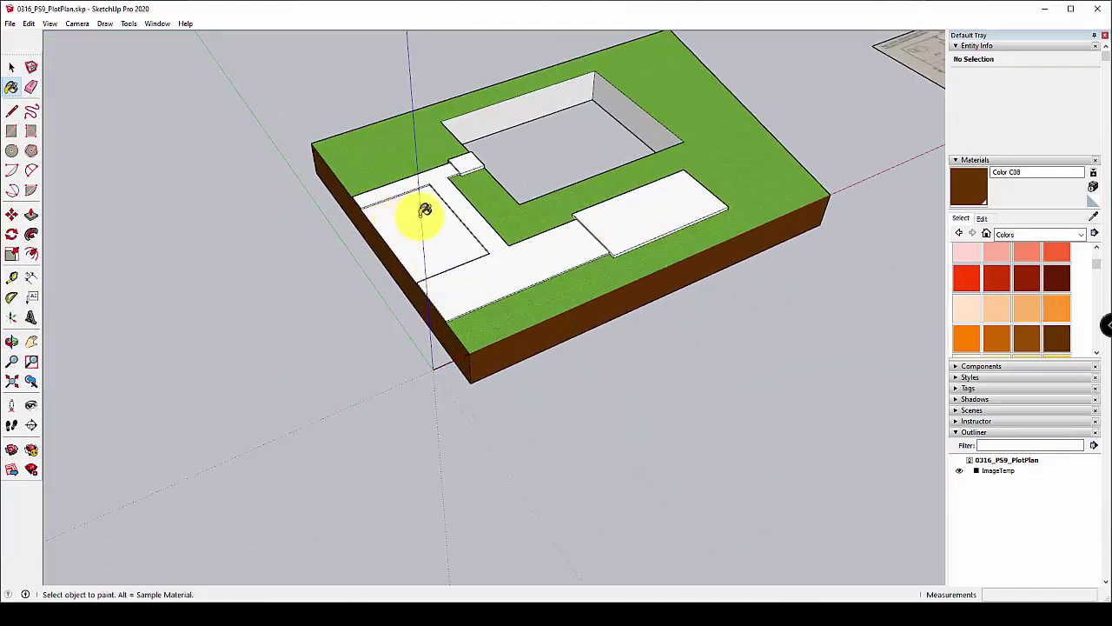
{"action": "middle_click_drag", "start_coordinate": [425, 210], "coordinate": [330, 228]}
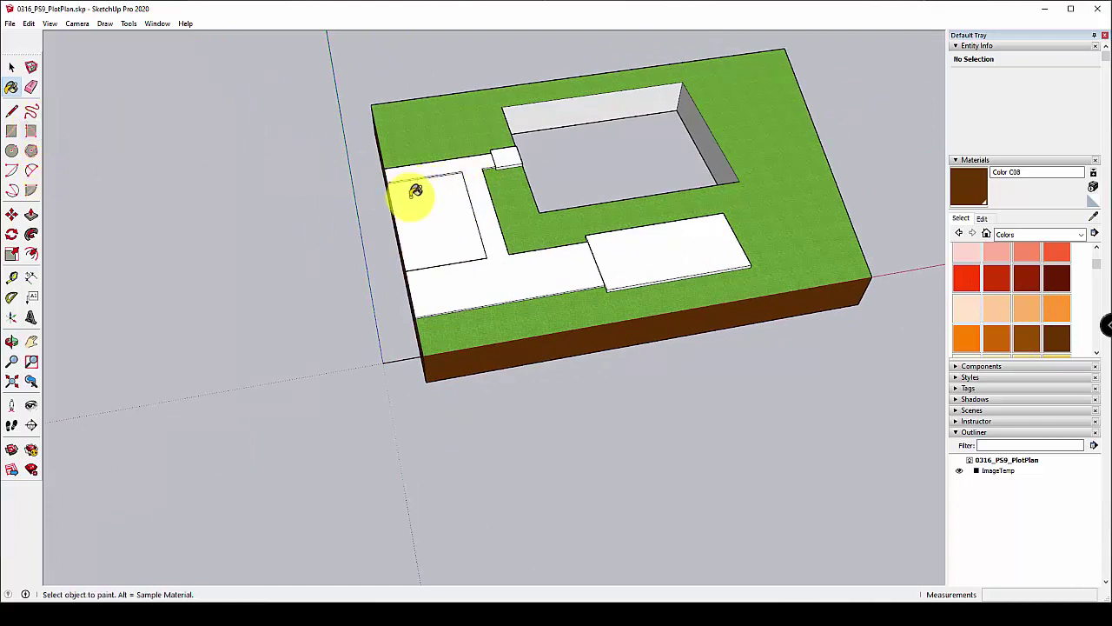
{"action": "left_click", "coordinate": [521, 211]}
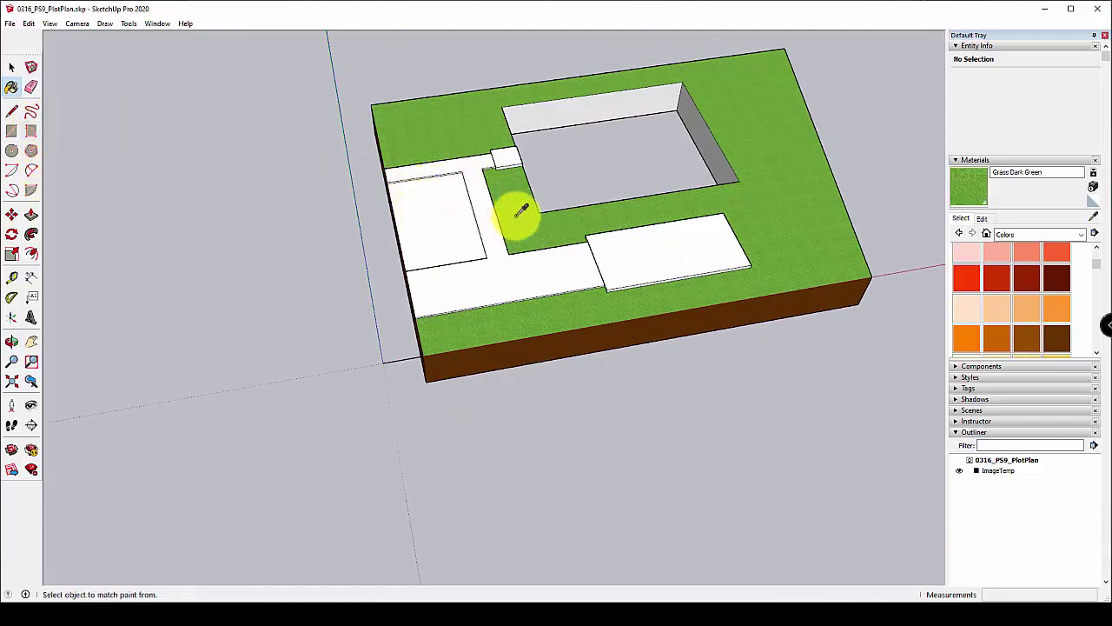
{"action": "left_click", "coordinate": [442, 218]}
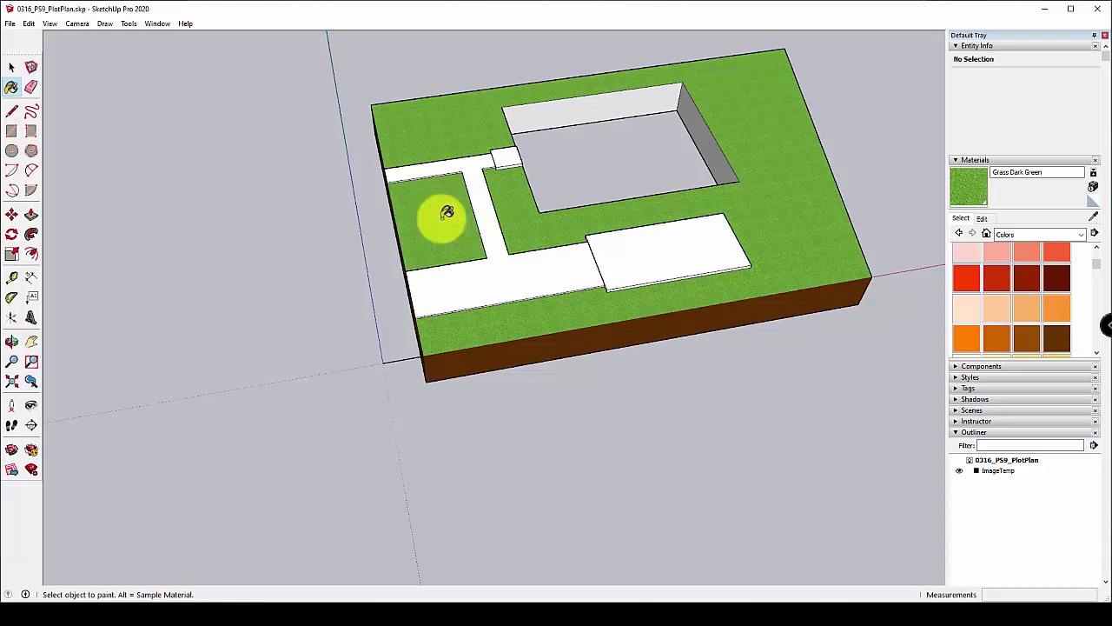
{"action": "mouse_move", "coordinate": [442, 218]}
{"action": "middle_mouse_down"}
{"action": "mouse_move", "coordinate": [477, 212]}
{"action": "mouse_move", "coordinate": [445, 217]}
{"action": "middle_mouse_up"}
{"action": "scroll", "coordinate": [445, 217], "scroll_direction": "up", "scroll_amount": 5}
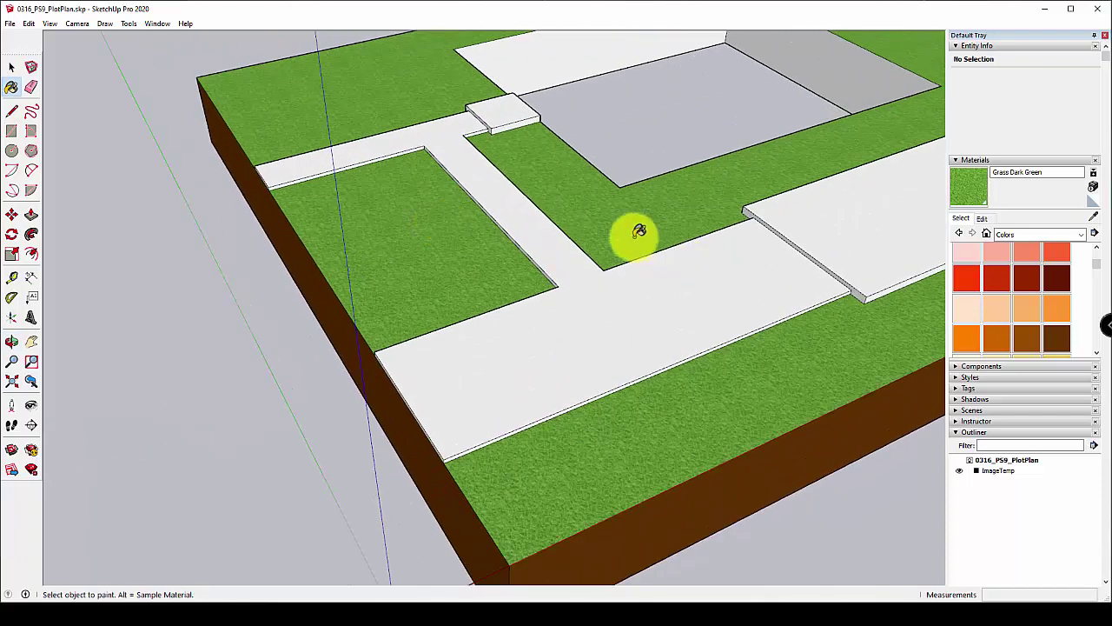
{"action": "mouse_move", "coordinate": [635, 235]}
{"action": "middle_mouse_down"}
{"action": "mouse_move", "coordinate": [650, 278]}
{"action": "mouse_move", "coordinate": [584, 299]}
{"action": "mouse_move", "coordinate": [513, 273]}
{"action": "mouse_move", "coordinate": [521, 308]}
{"action": "middle_mouse_up"}
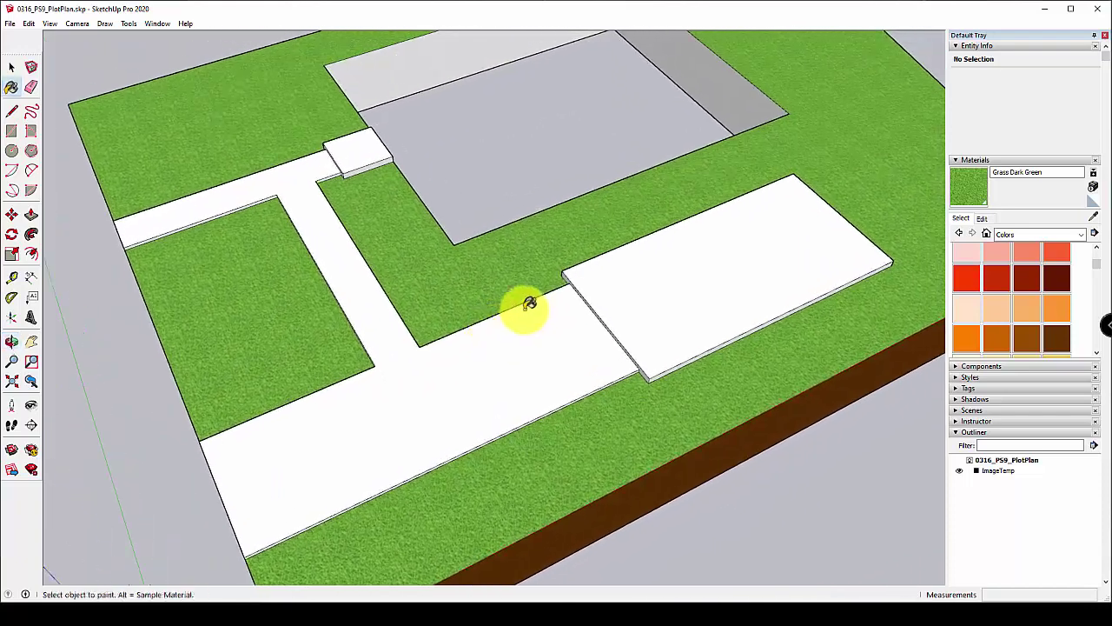
{"action": "left_click", "coordinate": [1023, 238]}
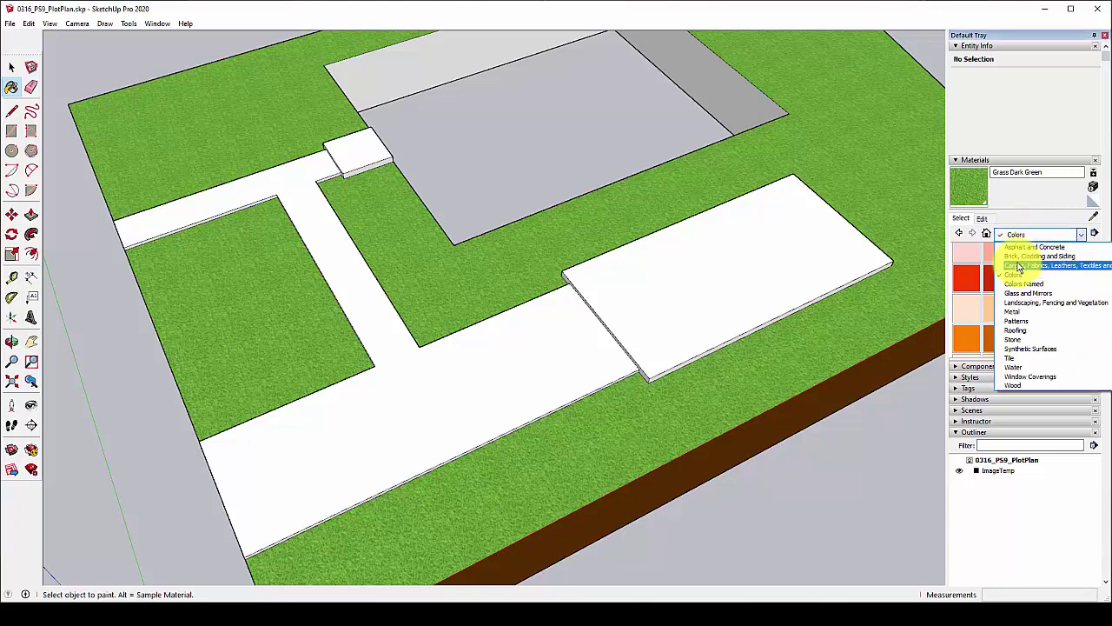
Paint the driveway slab with Polished Concrete New from Asphalt and Concrete.
{"action": "left_click", "coordinate": [1025, 248]}
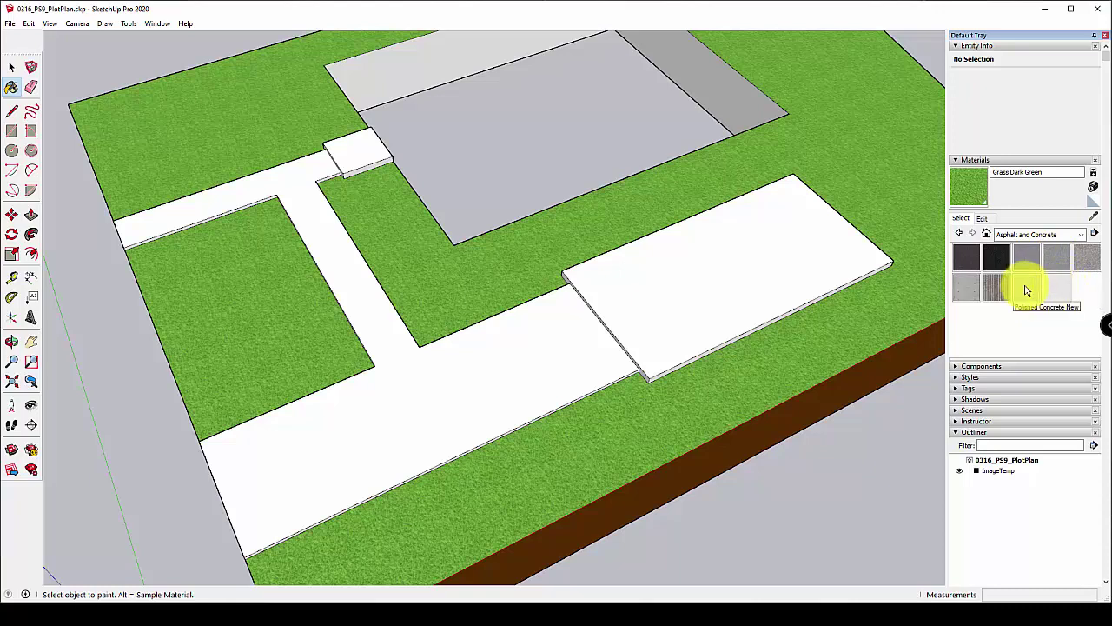
{"action": "left_click", "coordinate": [1026, 290]}
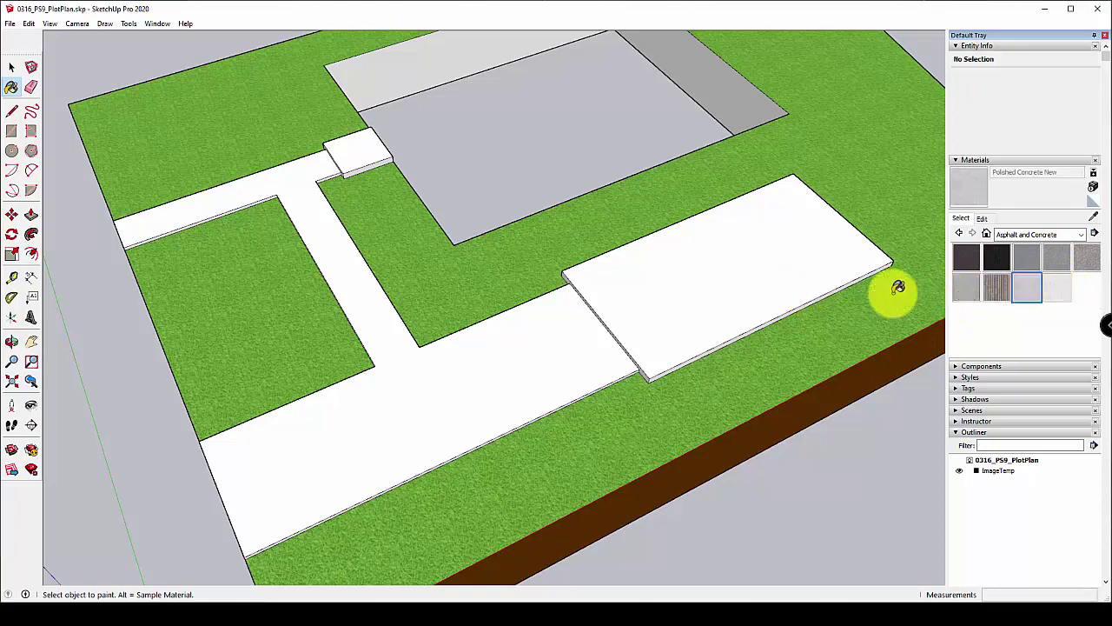
{"action": "left_click", "coordinate": [673, 304]}
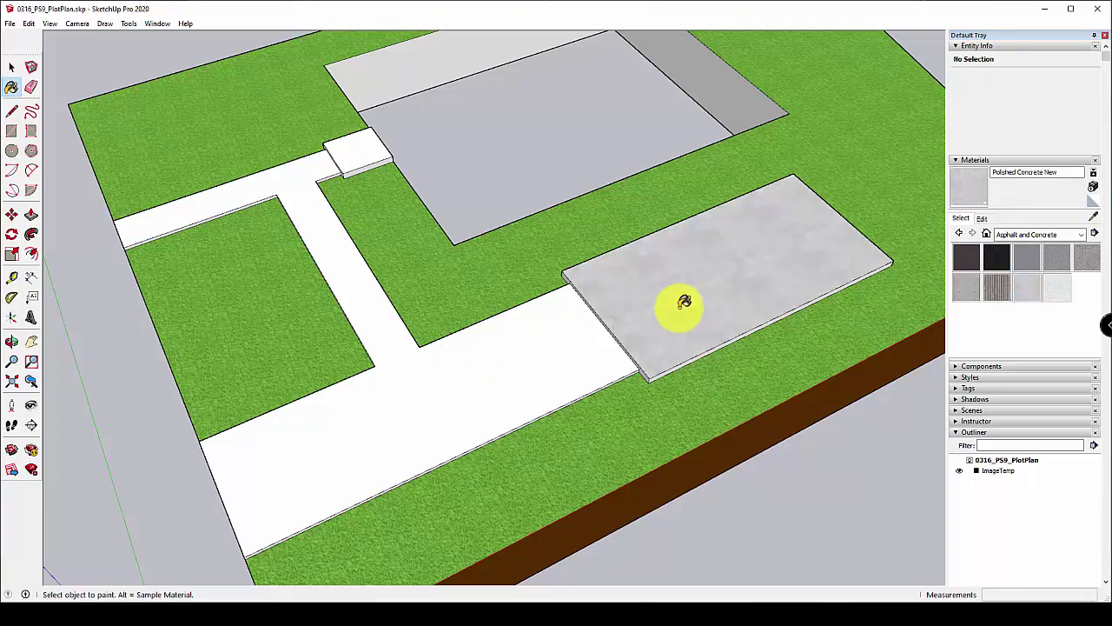
{"action": "scroll", "coordinate": [598, 343], "scroll_direction": "up", "scroll_amount": 5}
{"action": "scroll", "coordinate": [661, 340], "scroll_direction": "up", "scroll_amount": 3}
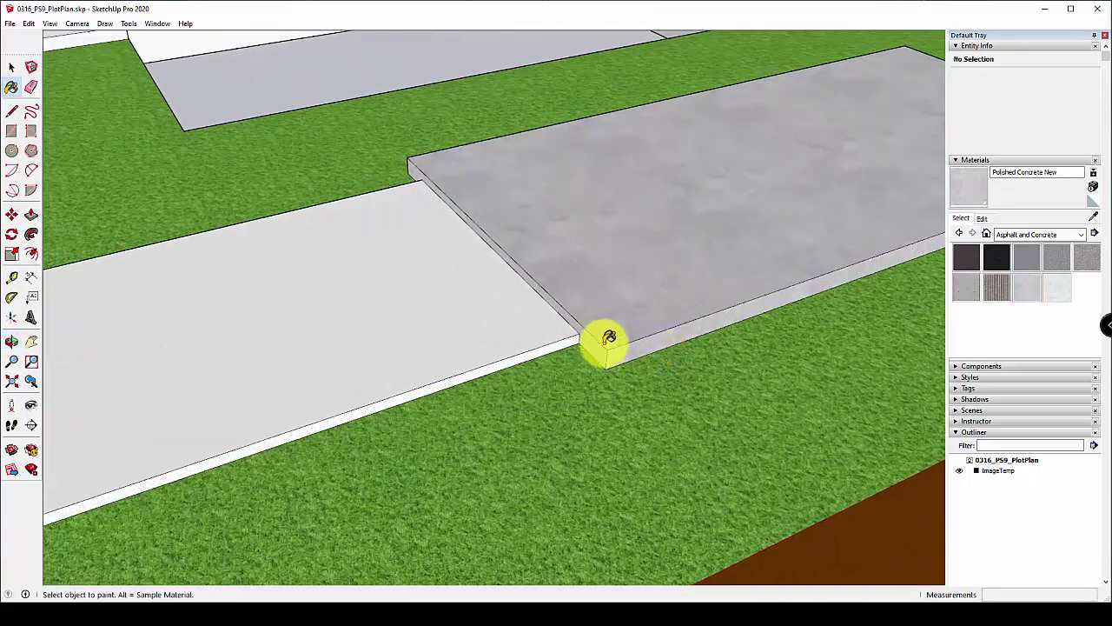
{"action": "scroll", "coordinate": [461, 295], "scroll_direction": "down", "scroll_amount": 2}
Paint the sidewalk, the slab's front edge and the curb strips at the grass corner with the concrete.
{"action": "mouse_move", "coordinate": [462, 295]}
{"action": "middle_mouse_down"}
{"action": "mouse_move", "coordinate": [504, 338]}
{"action": "mouse_move", "coordinate": [462, 264]}
{"action": "mouse_move", "coordinate": [467, 220]}
{"action": "mouse_move", "coordinate": [634, 281]}
{"action": "mouse_move", "coordinate": [620, 263]}
{"action": "mouse_move", "coordinate": [844, 263]}
{"action": "middle_mouse_up"}
{"action": "left_click", "coordinate": [499, 335]}
{"action": "left_click", "coordinate": [483, 228]}
{"action": "scroll", "coordinate": [782, 258], "scroll_direction": "up", "scroll_amount": 2}
{"action": "scroll", "coordinate": [782, 258], "scroll_direction": "down", "scroll_amount": 1}
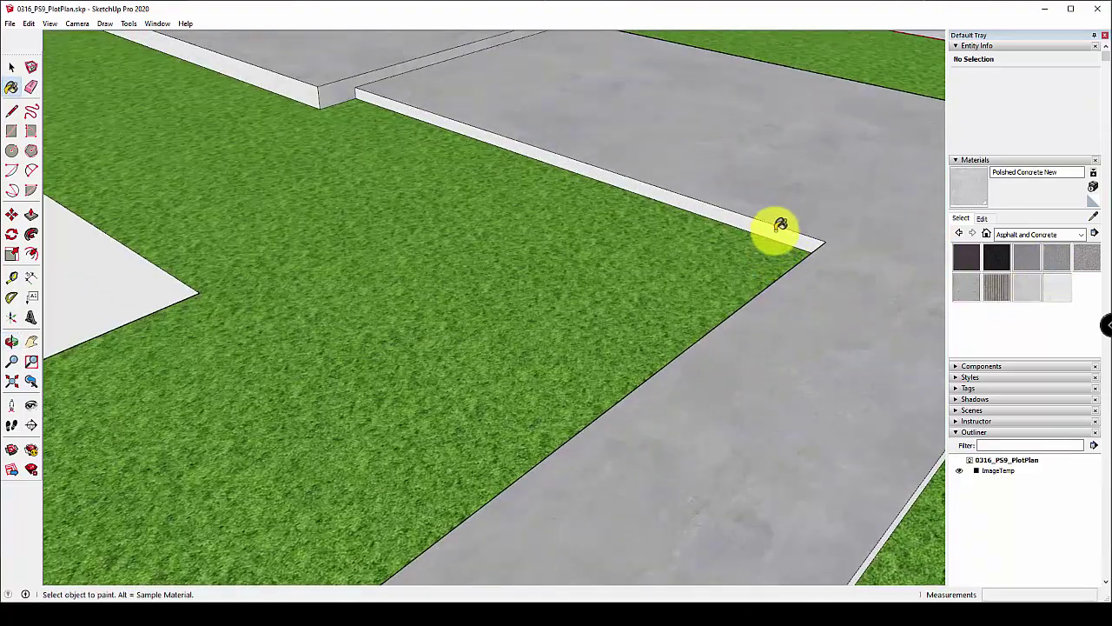
{"action": "left_click", "coordinate": [777, 231]}
{"action": "middle_click_drag", "start_coordinate": [794, 231], "coordinate": [373, 243]}
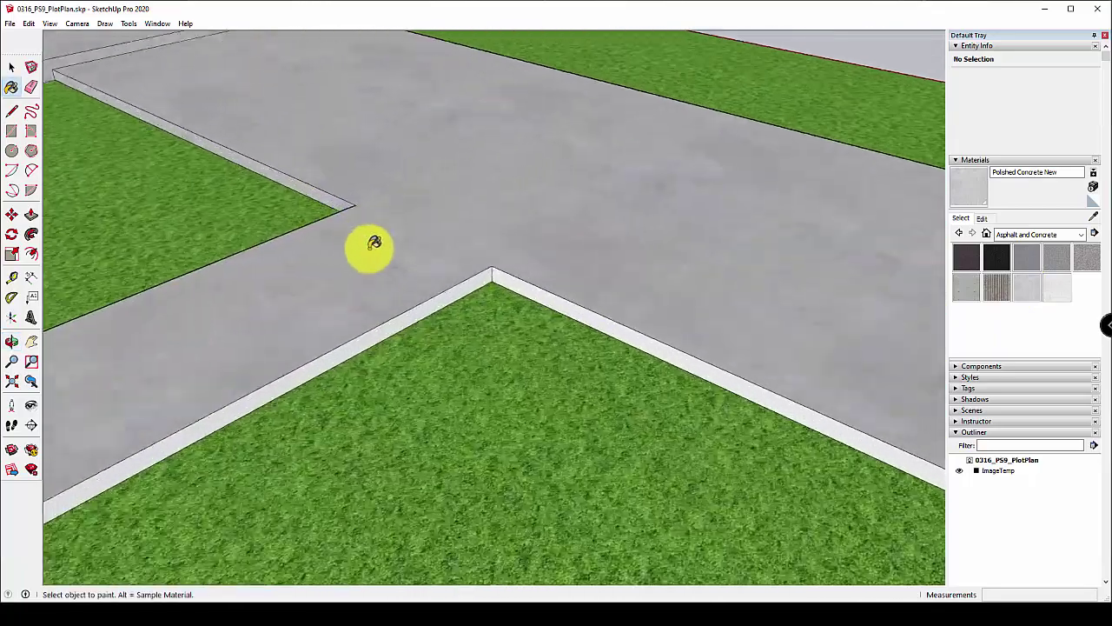
{"action": "left_click", "coordinate": [492, 276]}
Orbit around the front step and path junction to inspect the concrete walk edges.
{"action": "middle_click_drag", "start_coordinate": [496, 265], "coordinate": [467, 264]}
{"action": "scroll", "coordinate": [466, 320], "scroll_direction": "up", "scroll_amount": 3}
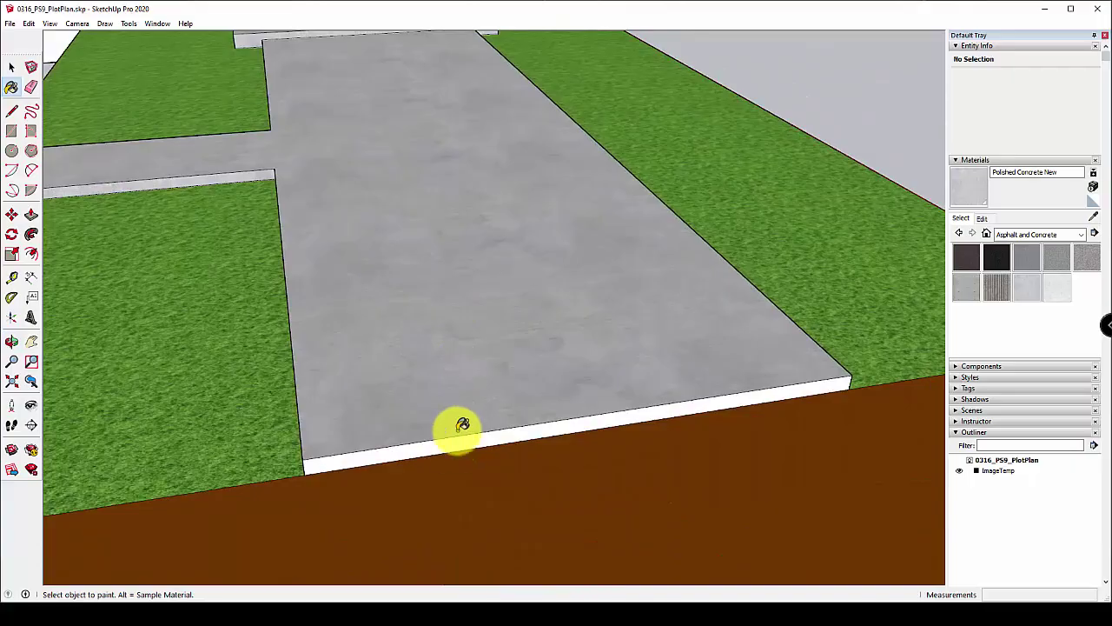
{"action": "middle_click_drag", "start_coordinate": [355, 236], "coordinate": [1052, 238]}
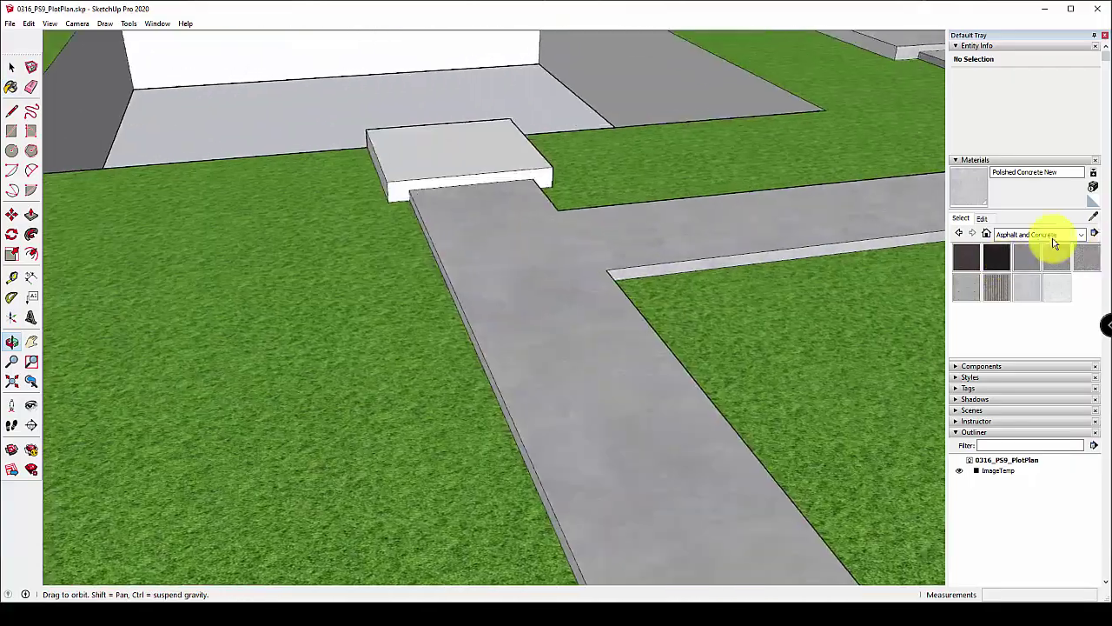
{"action": "middle_click_drag", "start_coordinate": [650, 211], "coordinate": [559, 237]}
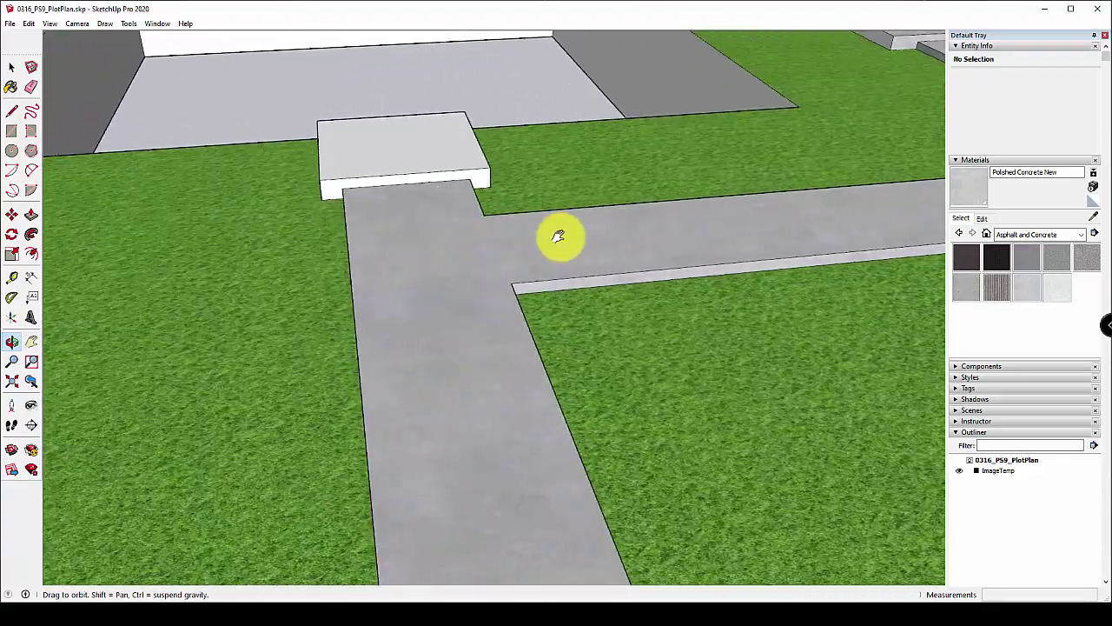
{"action": "key", "text": "b"}
{"action": "scroll", "coordinate": [400, 174], "scroll_direction": "up", "scroll_amount": 2}
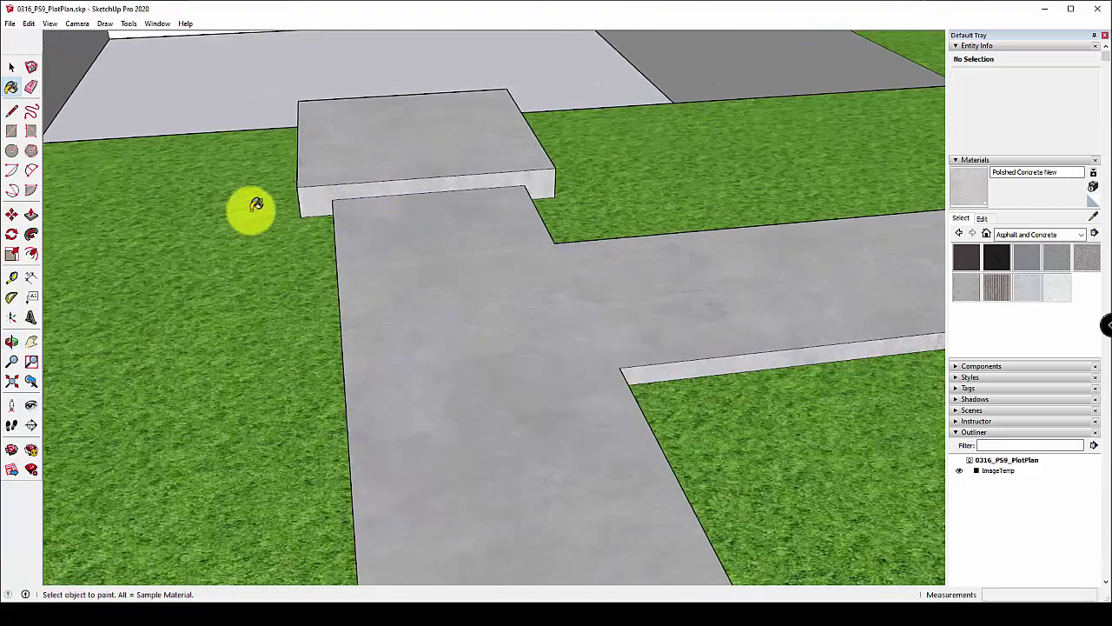
{"action": "mouse_move", "coordinate": [256, 205]}
{"action": "middle_mouse_down"}
{"action": "mouse_move", "coordinate": [727, 164]}
{"action": "mouse_move", "coordinate": [296, 202]}
{"action": "middle_mouse_up"}
{"action": "middle_click_drag", "start_coordinate": [575, 165], "coordinate": [71, 228]}
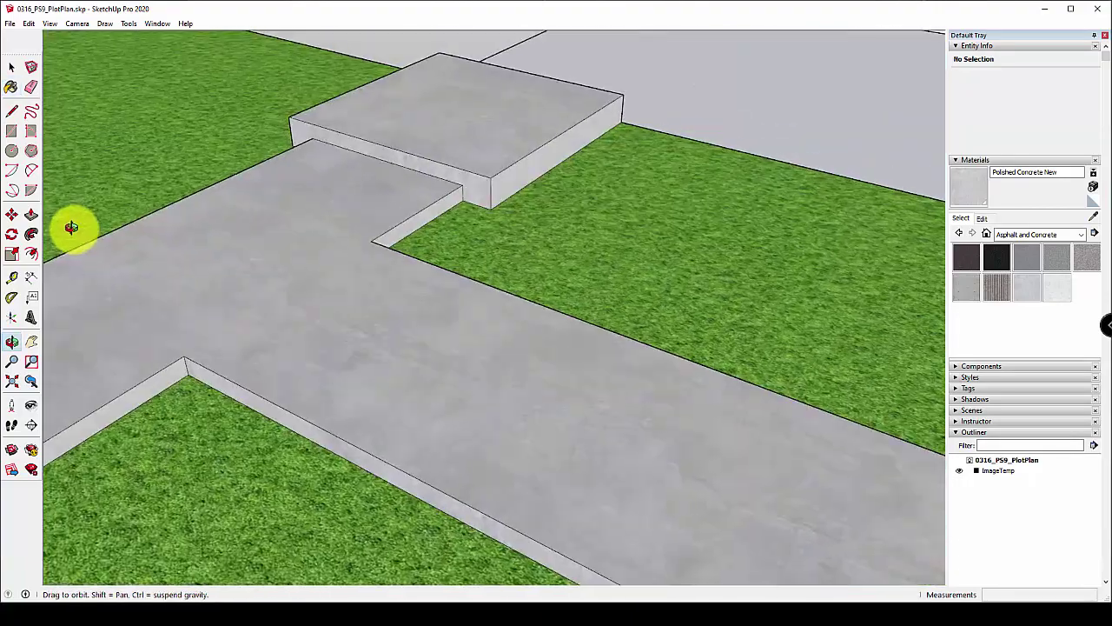
{"action": "mouse_move", "coordinate": [445, 199]}
{"action": "middle_mouse_down"}
{"action": "mouse_move", "coordinate": [149, 256]}
{"action": "mouse_move", "coordinate": [171, 203]}
{"action": "middle_mouse_up"}
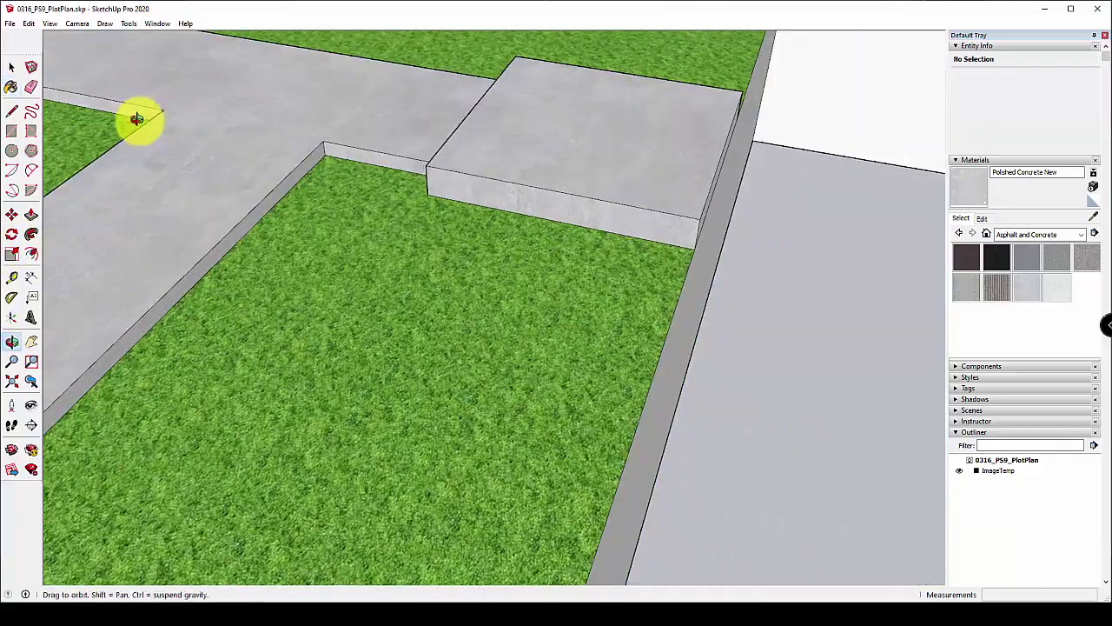
{"action": "mouse_move", "coordinate": [136, 119]}
{"action": "middle_mouse_down"}
{"action": "mouse_move", "coordinate": [285, 199]}
{"action": "mouse_move", "coordinate": [405, 199]}
{"action": "mouse_move", "coordinate": [434, 223]}
{"action": "mouse_move", "coordinate": [962, 231]}
{"action": "mouse_move", "coordinate": [856, 231]}
{"action": "mouse_move", "coordinate": [427, 347]}
{"action": "mouse_move", "coordinate": [554, 267]}
{"action": "mouse_move", "coordinate": [268, 291]}
{"action": "mouse_move", "coordinate": [249, 258]}
{"action": "mouse_move", "coordinate": [321, 249]}
{"action": "middle_mouse_up"}
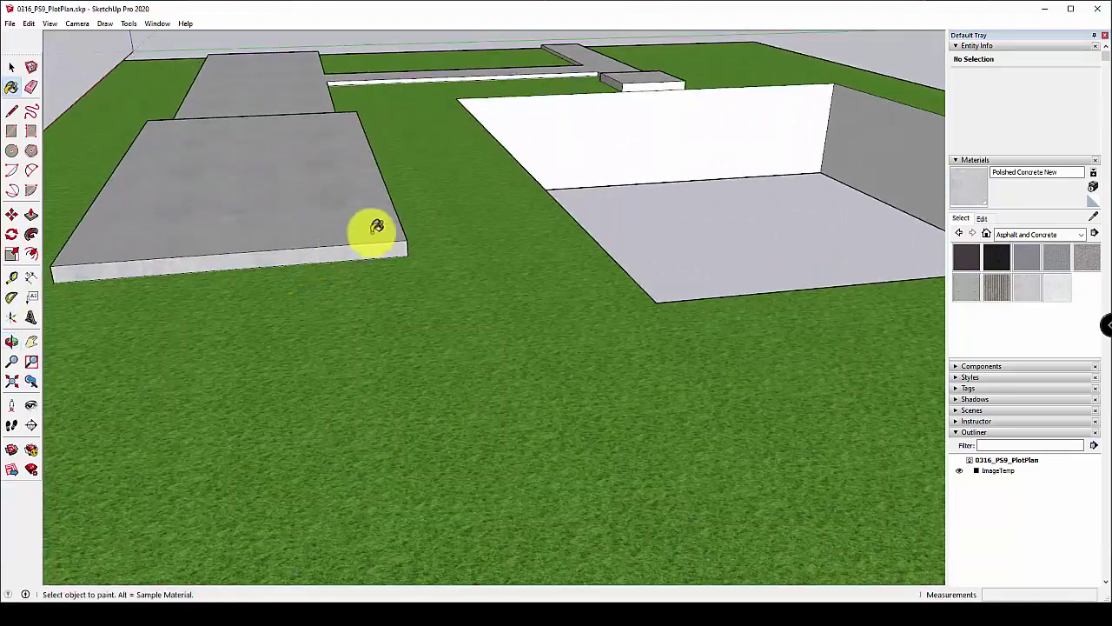
Orbit out over the house cut-in to view the whole lot with its brown sides.
{"action": "middle_click_drag", "start_coordinate": [376, 226], "coordinate": [529, 211]}
{"action": "scroll", "coordinate": [251, 171], "scroll_direction": "down", "scroll_amount": 5}
{"action": "scroll", "coordinate": [600, 361], "scroll_direction": "up", "scroll_amount": 5}
{"action": "middle_click_drag", "start_coordinate": [600, 360], "coordinate": [600, 330]}
{"action": "key", "text": "b"}
{"action": "scroll", "coordinate": [556, 152], "scroll_direction": "up", "scroll_amount": 5}
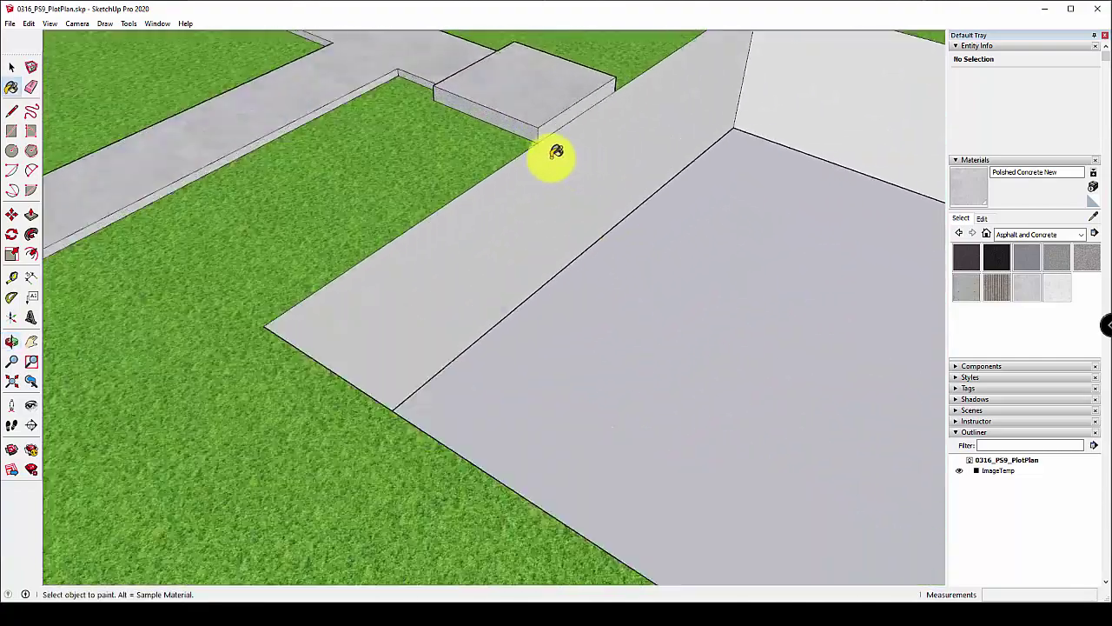
{"action": "middle_click_drag", "start_coordinate": [281, 219], "coordinate": [509, 285]}
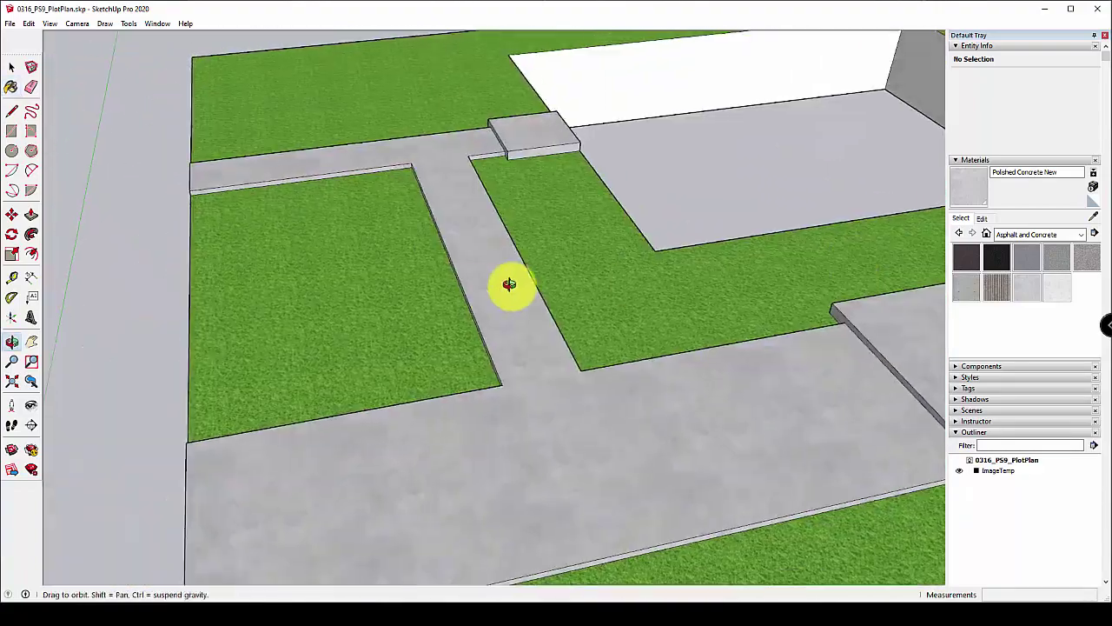
{"action": "scroll", "coordinate": [782, 265], "scroll_direction": "down", "scroll_amount": 5}
{"action": "middle_click_drag", "start_coordinate": [781, 265], "coordinate": [509, 400]}
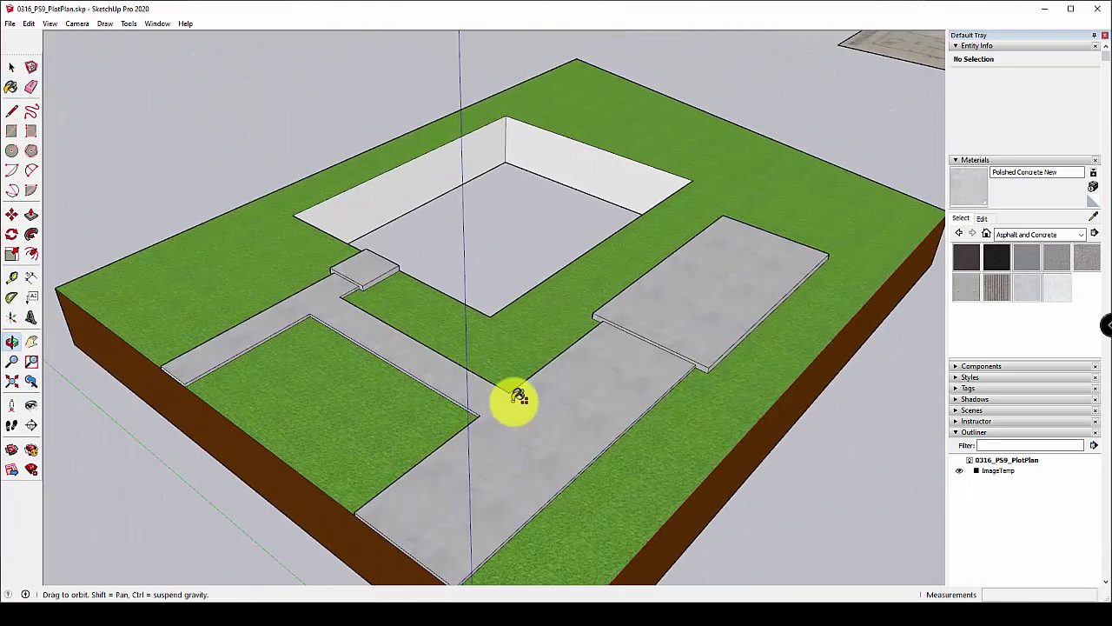
{"action": "scroll", "coordinate": [585, 353], "scroll_direction": "down", "scroll_amount": 3}
{"action": "mouse_move", "coordinate": [585, 353]}
{"action": "middle_mouse_down"}
{"action": "mouse_move", "coordinate": [582, 322]}
{"action": "mouse_move", "coordinate": [578, 335]}
{"action": "mouse_move", "coordinate": [590, 318]}
{"action": "mouse_move", "coordinate": [565, 323]}
{"action": "mouse_move", "coordinate": [578, 317]}
{"action": "middle_mouse_up"}
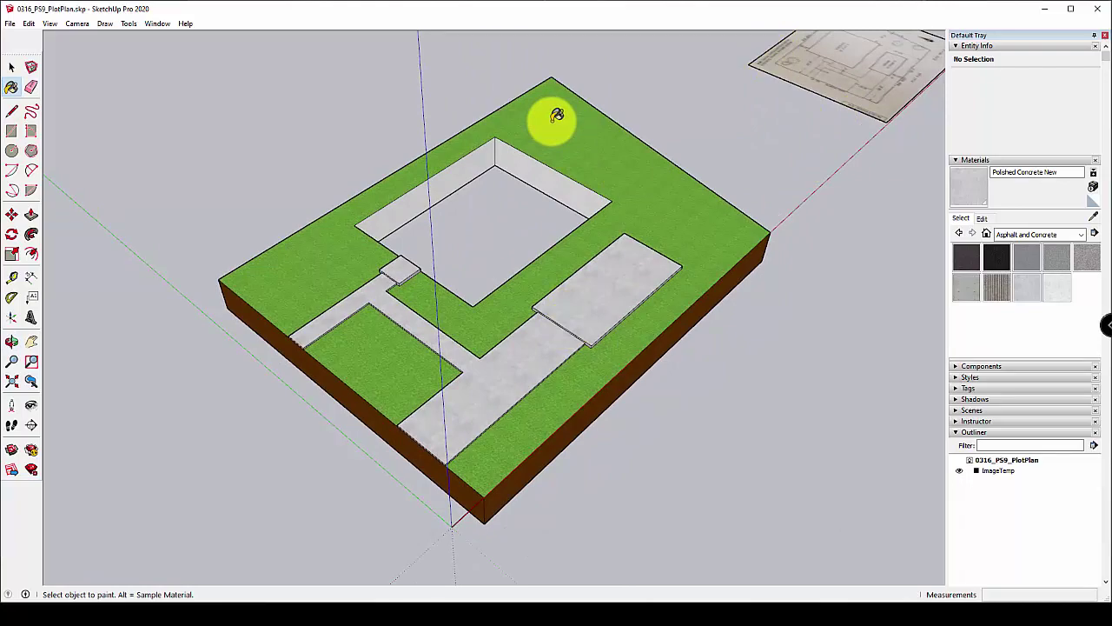
{"action": "mouse_move", "coordinate": [551, 117]}
{"action": "middle_mouse_down"}
{"action": "mouse_move", "coordinate": [533, 224]}
{"action": "mouse_move", "coordinate": [529, 211]}
{"action": "middle_mouse_up"}
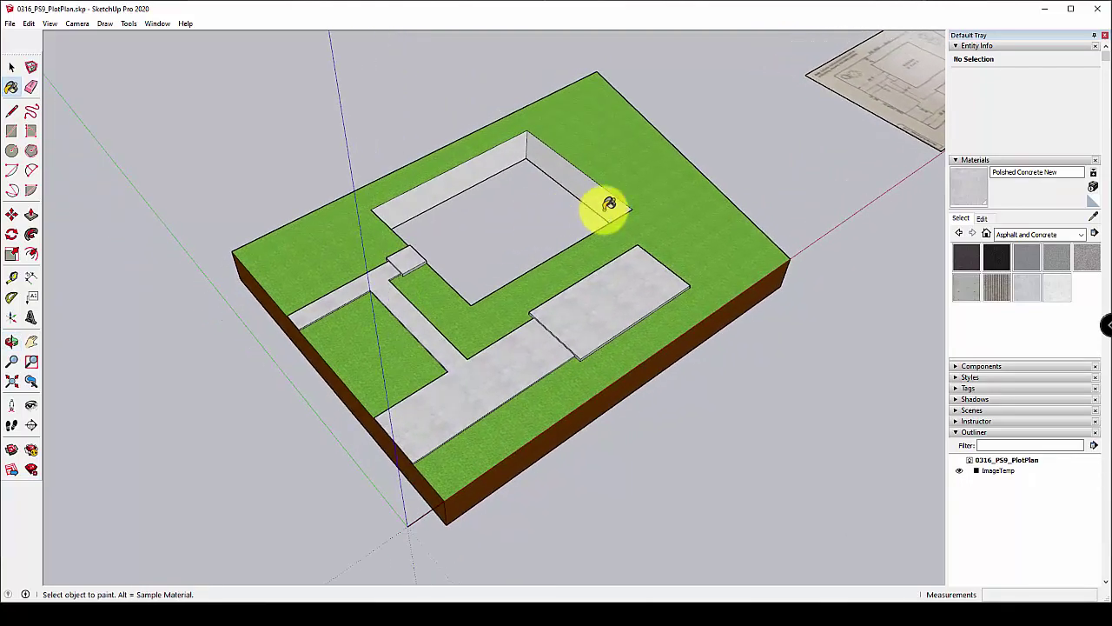
{"action": "scroll", "coordinate": [461, 288], "scroll_direction": "down", "scroll_amount": 3}
{"action": "scroll", "coordinate": [464, 286], "scroll_direction": "up", "scroll_amount": 5}
{"action": "scroll", "coordinate": [479, 278], "scroll_direction": "down", "scroll_amount": 5}
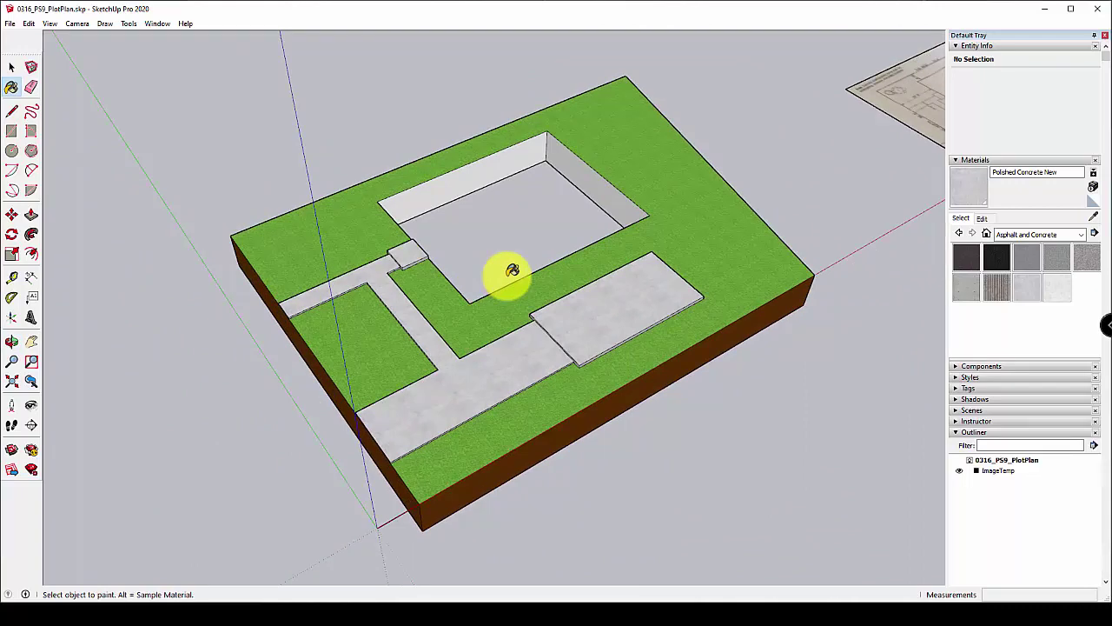
{"action": "mouse_move", "coordinate": [598, 397]}
{"action": "middle_mouse_down"}
{"action": "mouse_move", "coordinate": [578, 199]}
{"action": "mouse_move", "coordinate": [540, 250]}
{"action": "middle_mouse_up"}
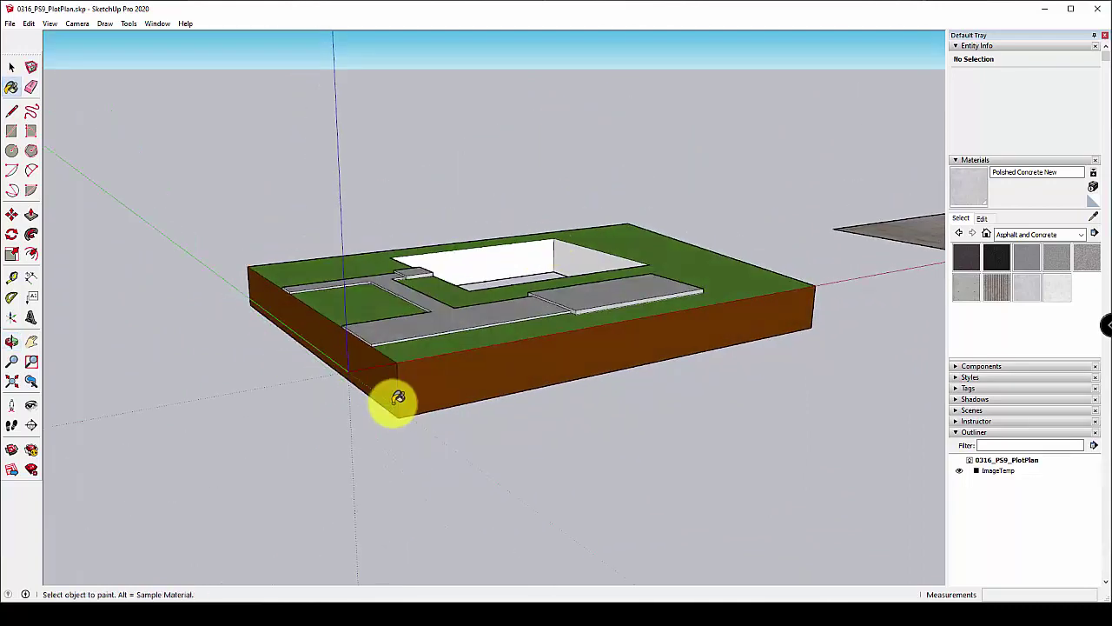
{"action": "mouse_move", "coordinate": [397, 316]}
{"action": "middle_mouse_down"}
{"action": "mouse_move", "coordinate": [409, 330]}
{"action": "mouse_move", "coordinate": [417, 315]}
{"action": "middle_mouse_up"}
{"action": "mouse_move", "coordinate": [456, 261]}
{"action": "middle_mouse_down"}
{"action": "mouse_move", "coordinate": [468, 274]}
{"action": "mouse_move", "coordinate": [455, 381]}
{"action": "middle_mouse_up"}
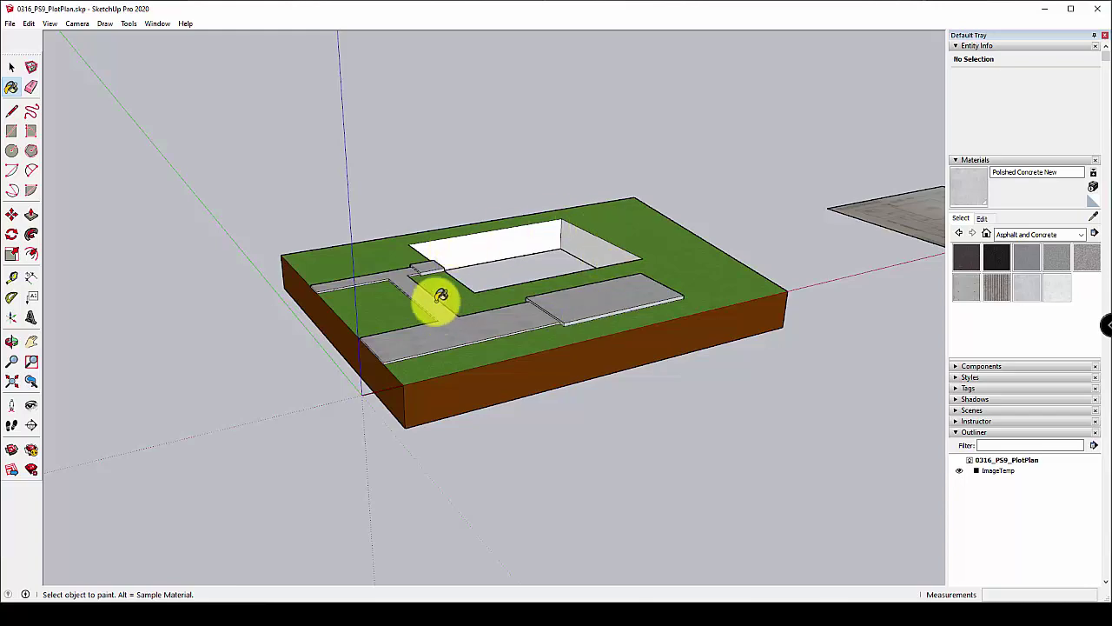
{"action": "mouse_move", "coordinate": [432, 261]}
{"action": "middle_mouse_down"}
{"action": "mouse_move", "coordinate": [426, 218]}
{"action": "mouse_move", "coordinate": [461, 248]}
{"action": "mouse_move", "coordinate": [544, 373]}
{"action": "mouse_move", "coordinate": [571, 380]}
{"action": "mouse_move", "coordinate": [509, 318]}
{"action": "mouse_move", "coordinate": [350, 335]}
{"action": "mouse_move", "coordinate": [286, 317]}
{"action": "middle_mouse_up"}
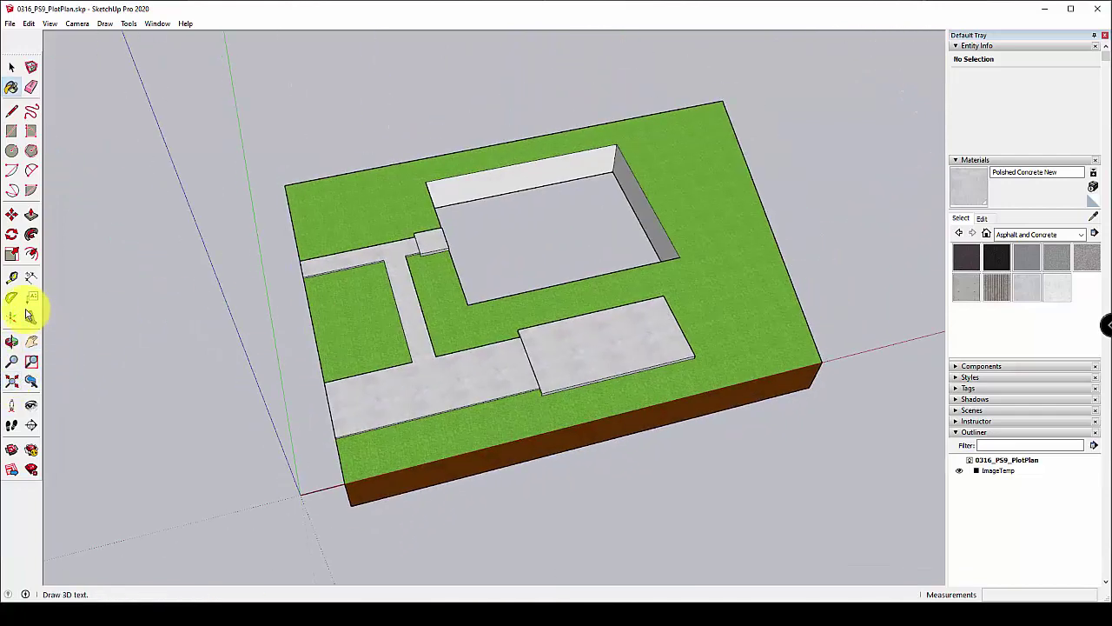
Dimension the lot's 70' back edge, 50' side and 60' front edge.
{"action": "left_click", "coordinate": [32, 280]}
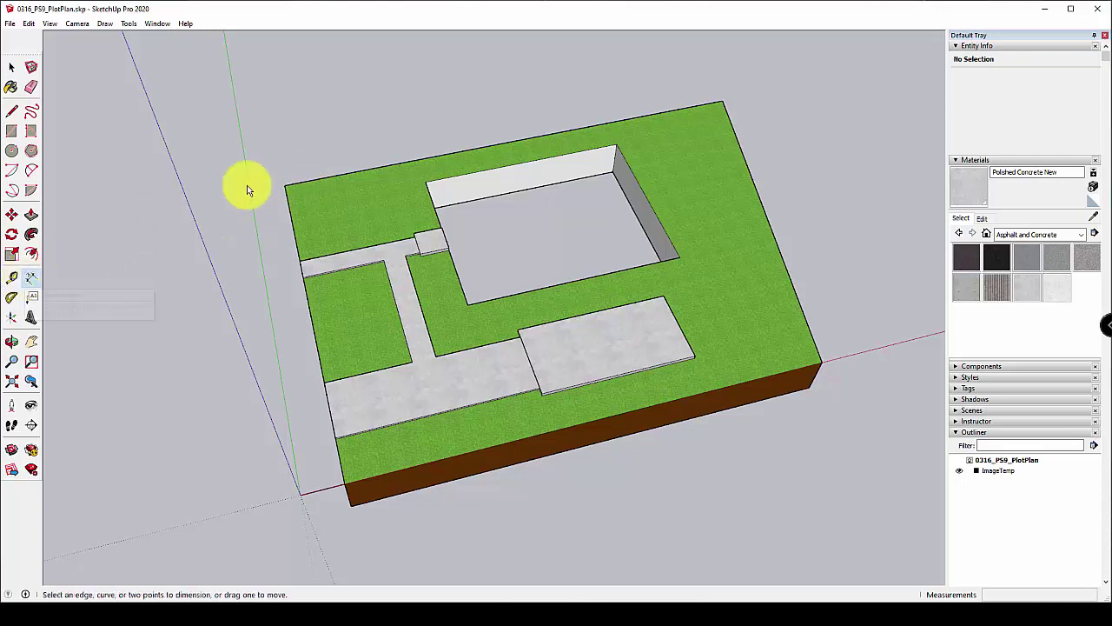
{"action": "left_click", "coordinate": [285, 185]}
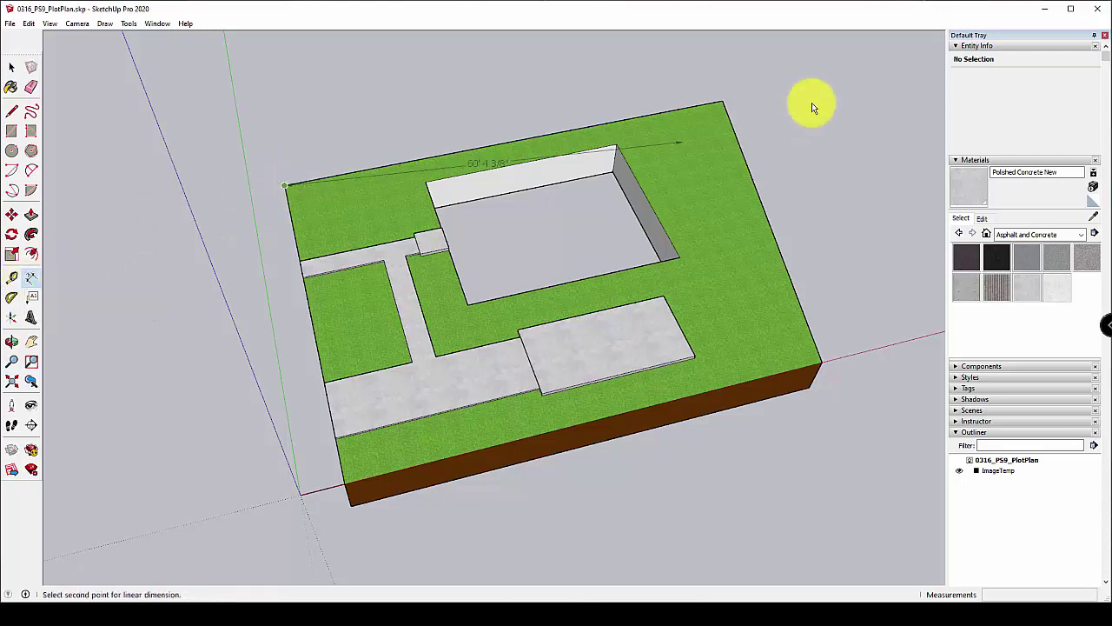
{"action": "left_click", "coordinate": [721, 103]}
{"action": "left_click", "coordinate": [721, 79]}
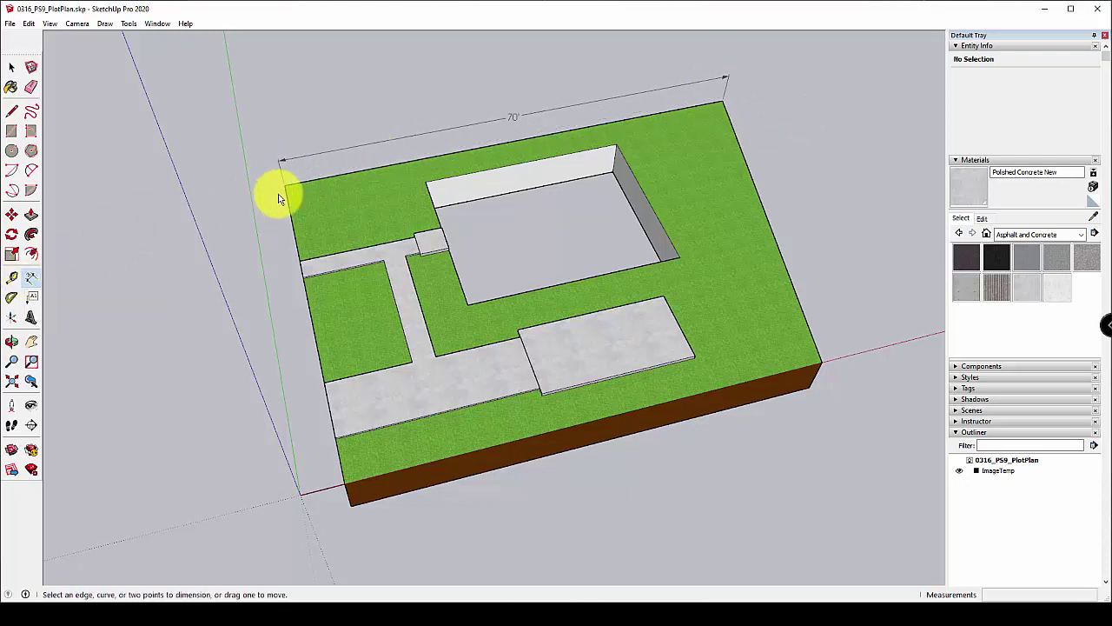
{"action": "left_click", "coordinate": [317, 490]}
{"action": "left_click", "coordinate": [355, 482]}
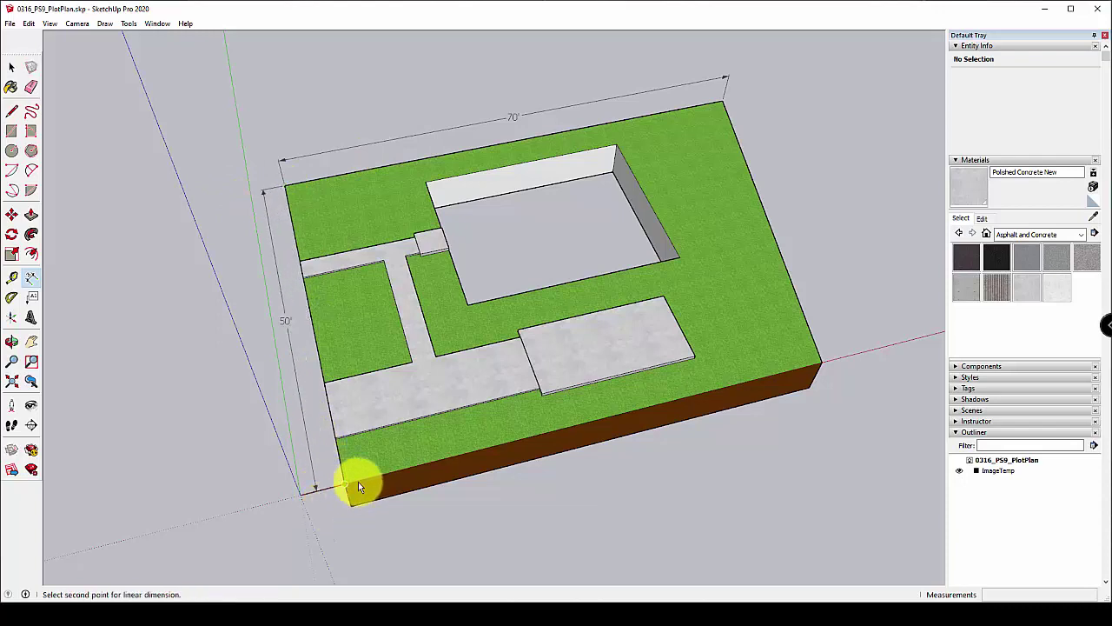
{"action": "left_click", "coordinate": [821, 360]}
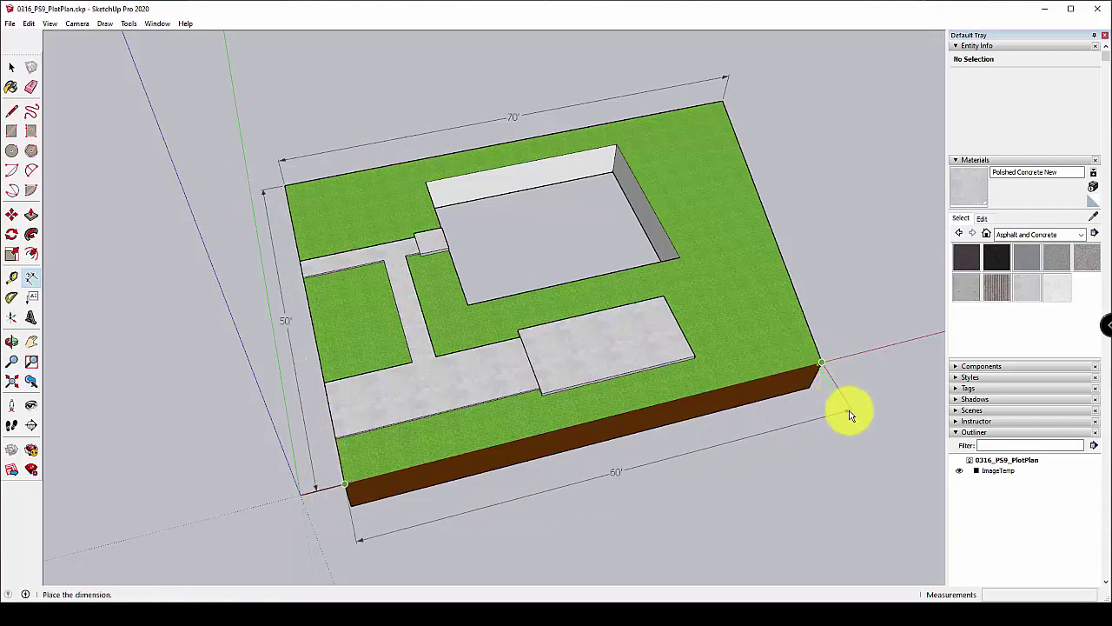
Dimension the house cut-in as 24' deep and 30' wide.
{"action": "middle_click_drag", "start_coordinate": [807, 579], "coordinate": [690, 527]}
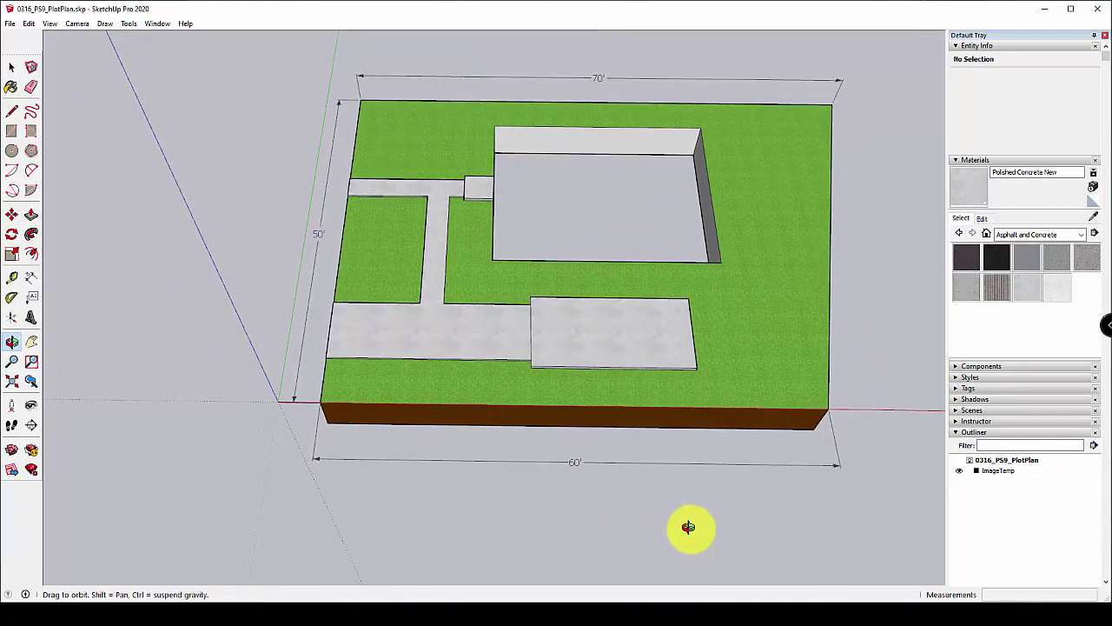
{"action": "left_click", "coordinate": [700, 129]}
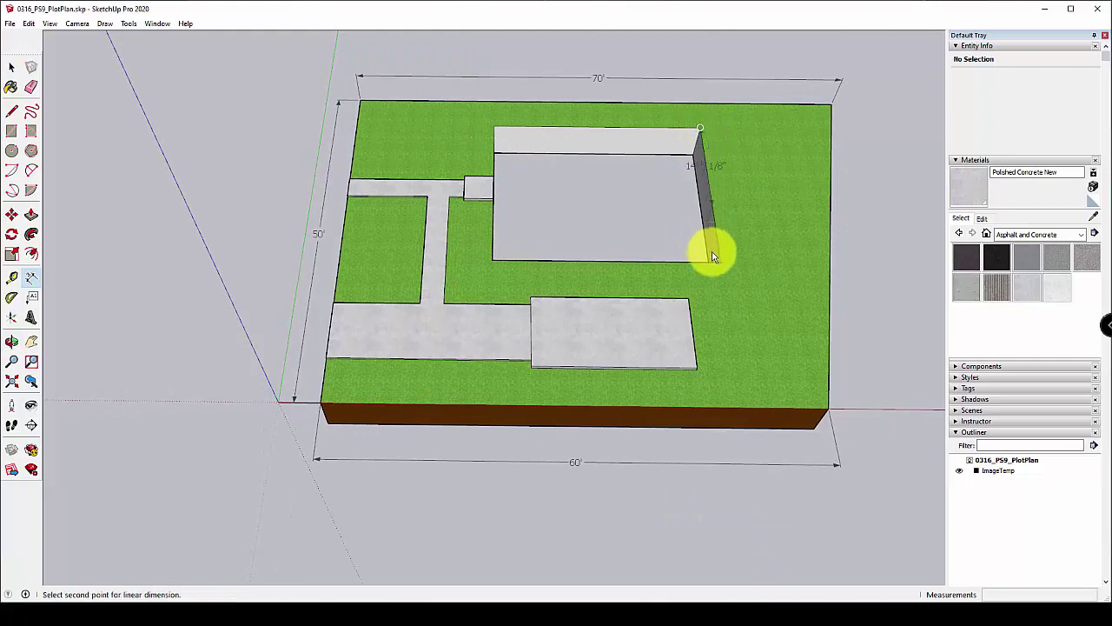
{"action": "left_click", "coordinate": [721, 262]}
{"action": "left_click", "coordinate": [642, 209]}
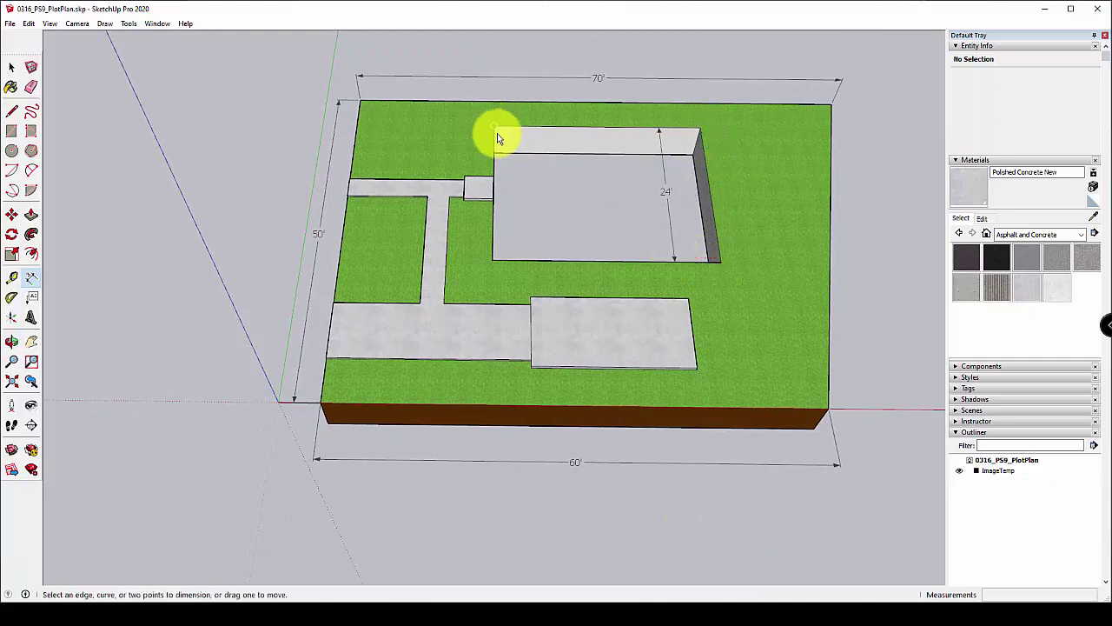
{"action": "left_click", "coordinate": [704, 135]}
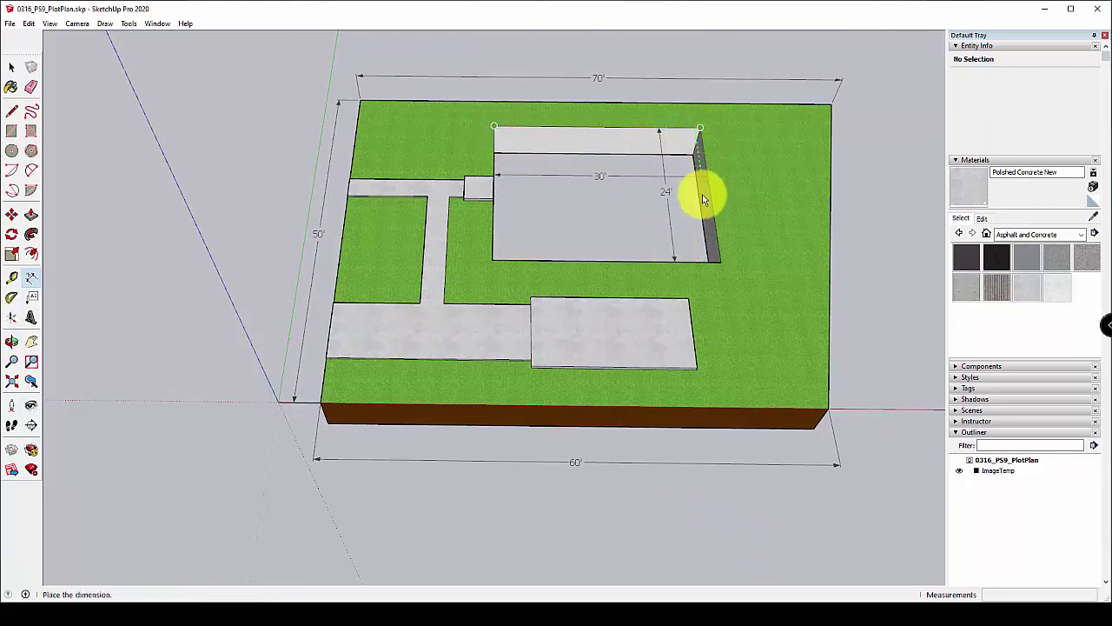
{"action": "left_click", "coordinate": [700, 217]}
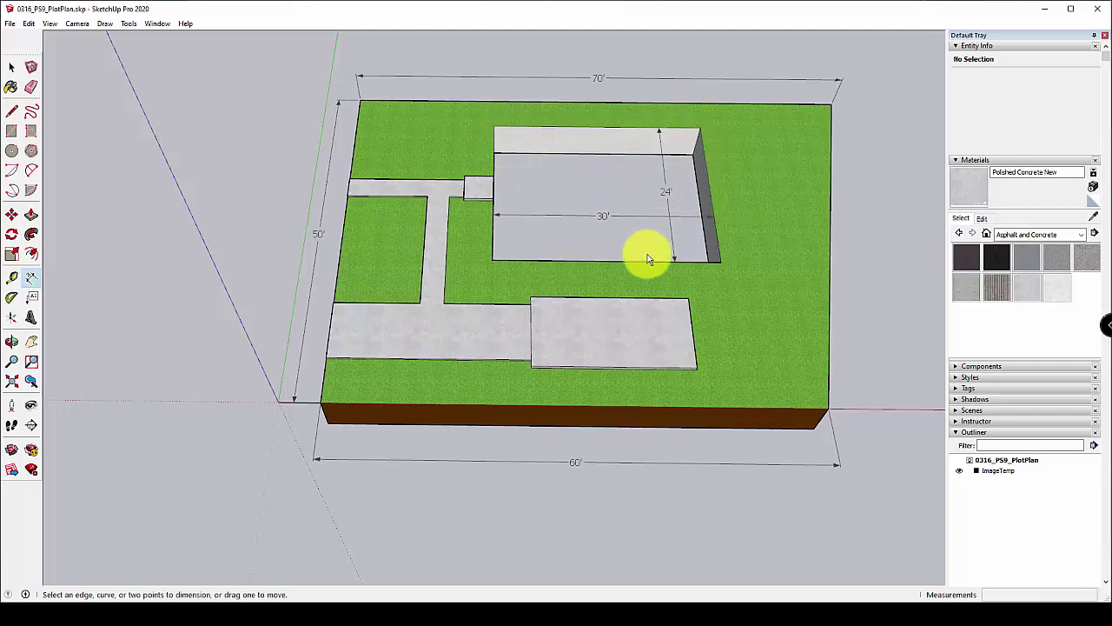
{"action": "middle_click_drag", "start_coordinate": [881, 238], "coordinate": [820, 266]}
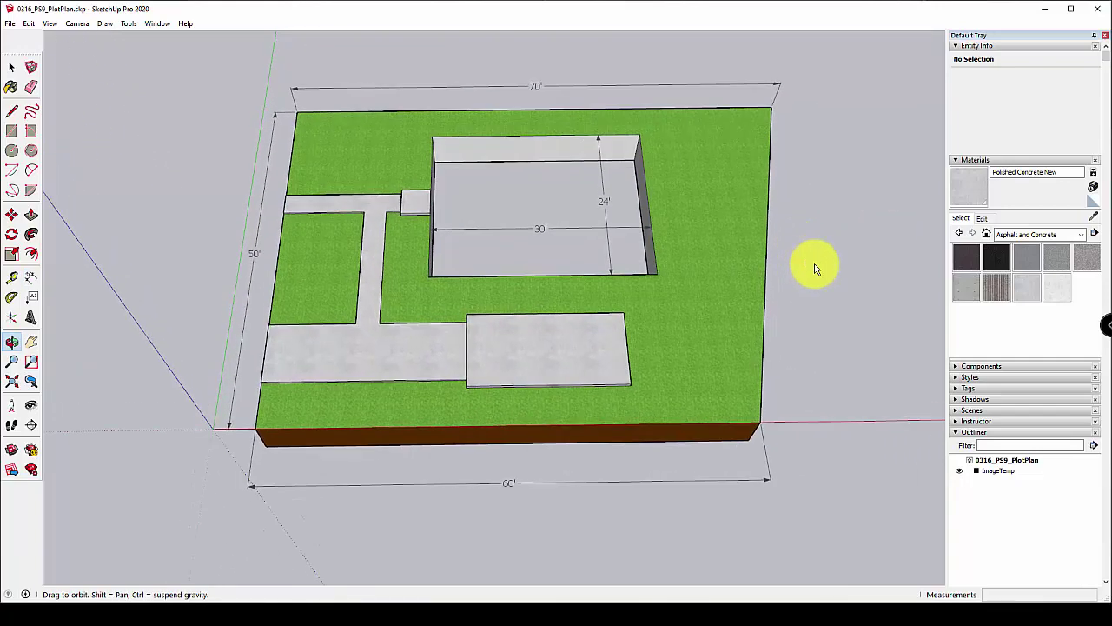